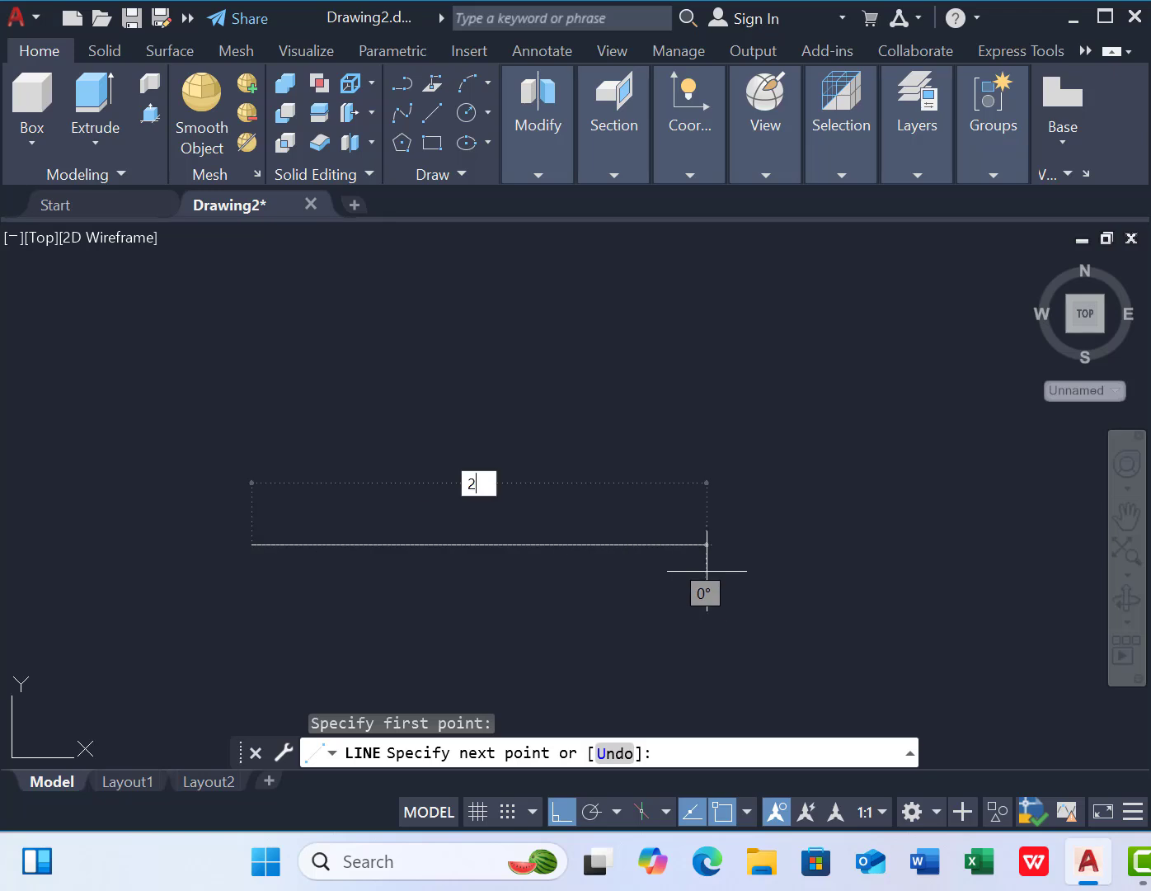
# - Draw a horizontal base line 28' long
pyautogui.write("8'")
pyautogui.press('Return')
pyautogui.press('Return')
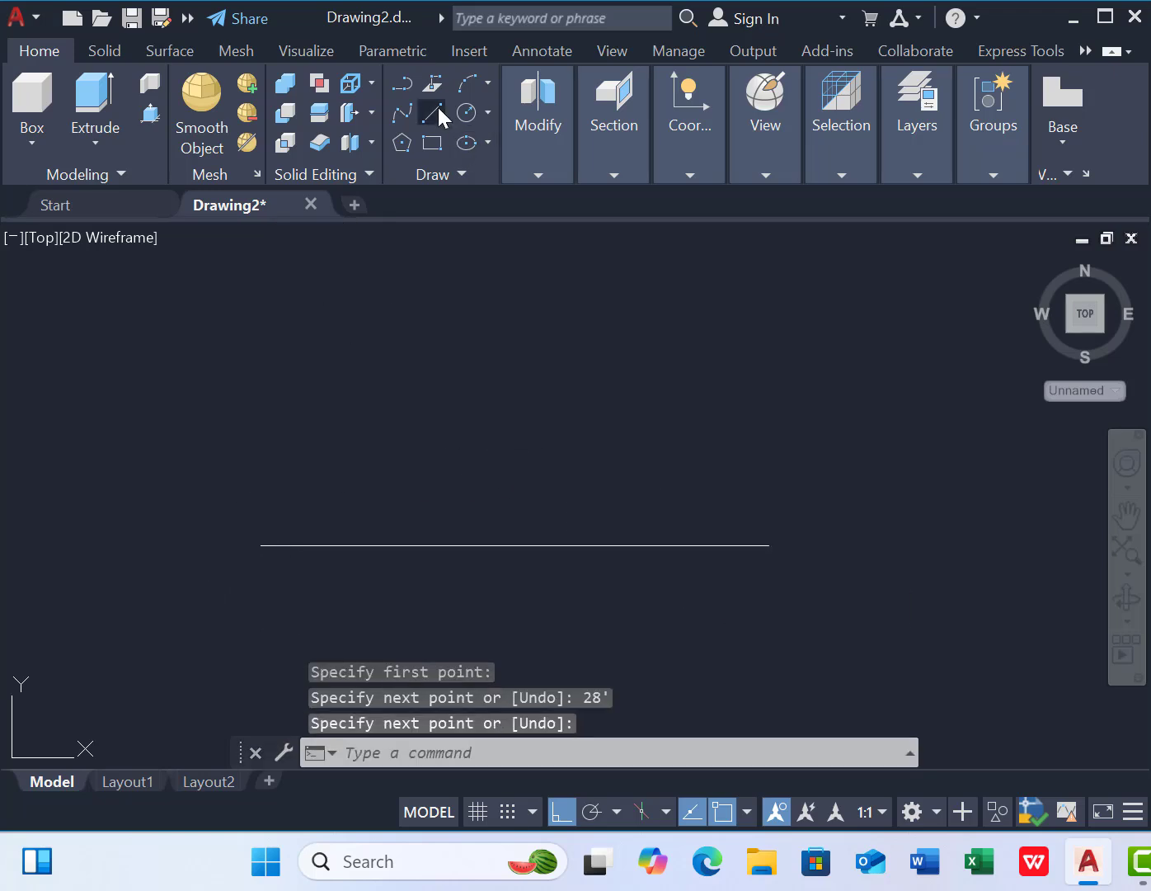
# - Draw a vertical line 25' upward from the midpoint of the base line
pyautogui.click(434, 113)
pyautogui.click(515, 545)
pyautogui.write('2')
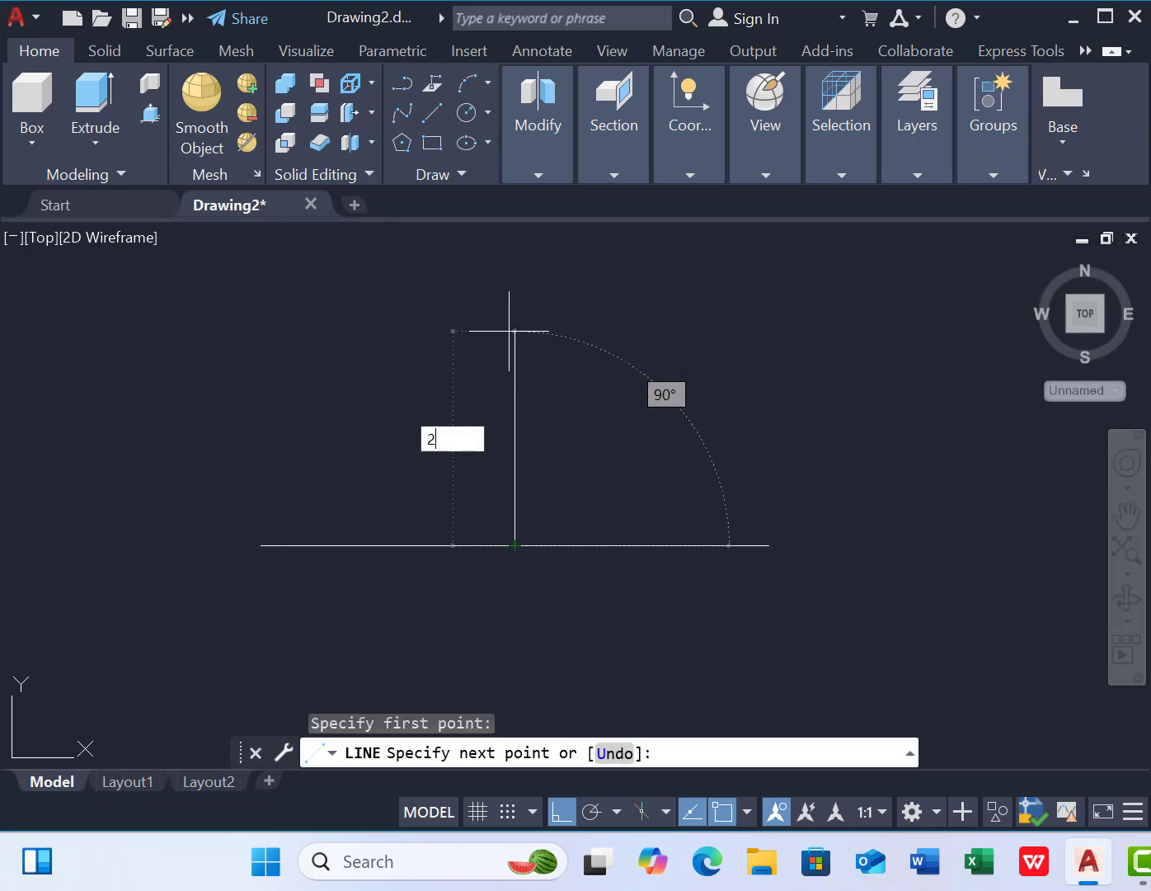
pyautogui.write("5'")
pyautogui.press('Return')
pyautogui.press('Return')
# - Draw a three-point arc through the base line's ends and the vertical line's upper end, and offset it 12 inches inward
pyautogui.scroll(-4, 475, 485)
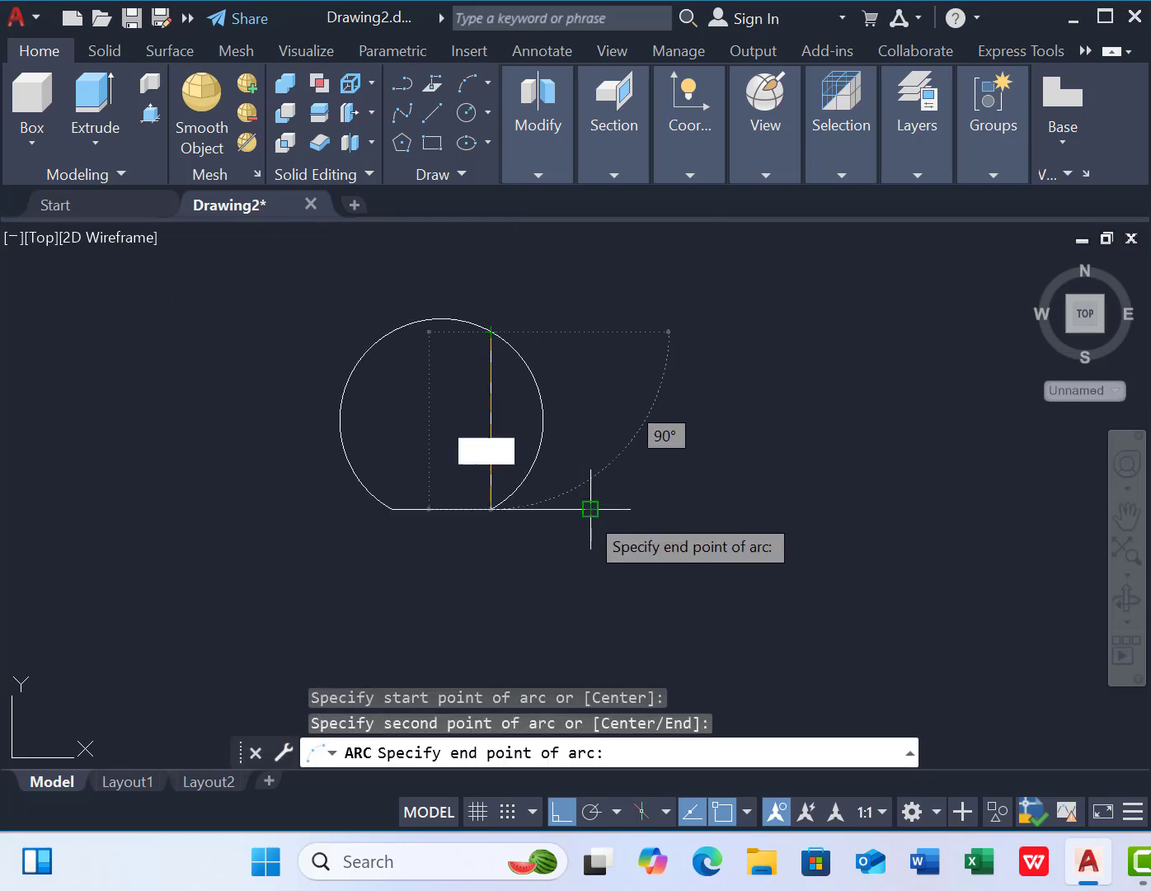
pyautogui.click(591, 509)
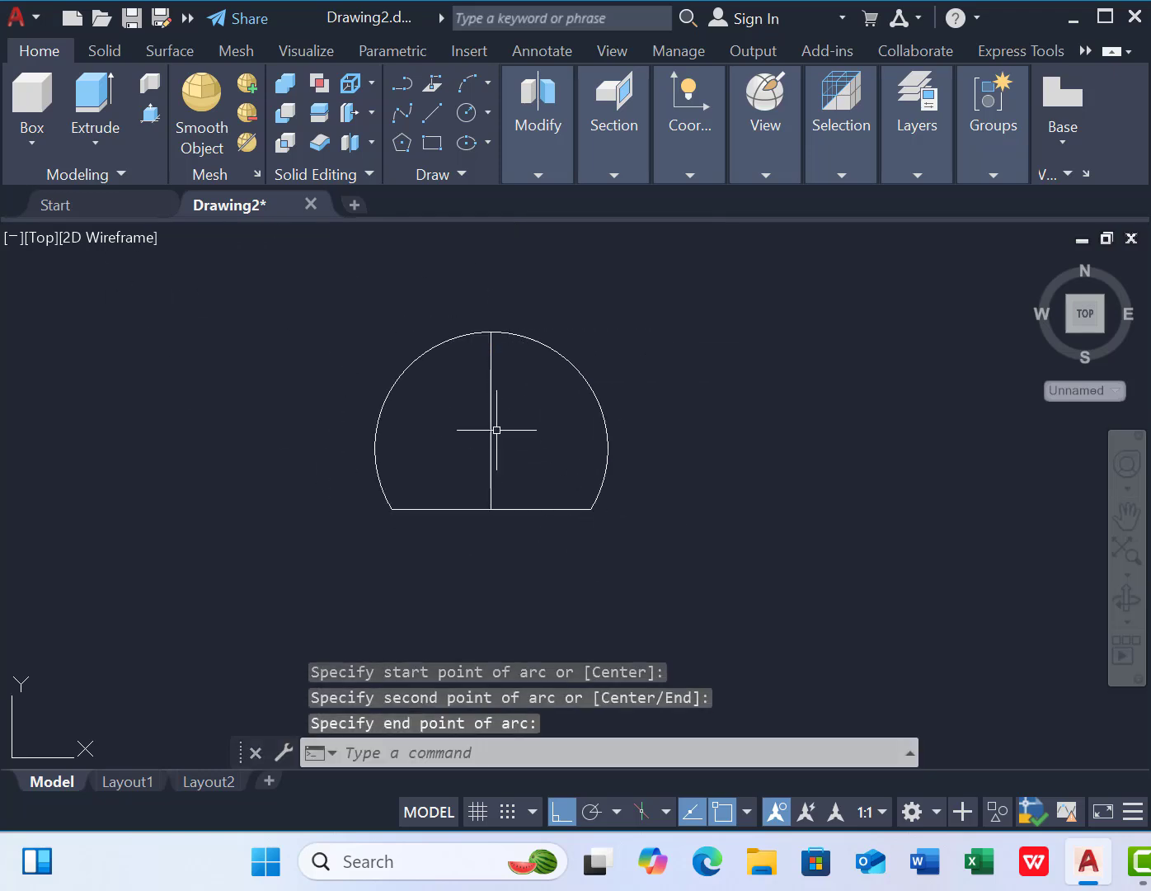
pyautogui.write('o')
pyautogui.press('Return')
pyautogui.write('12')
pyautogui.press('Return')
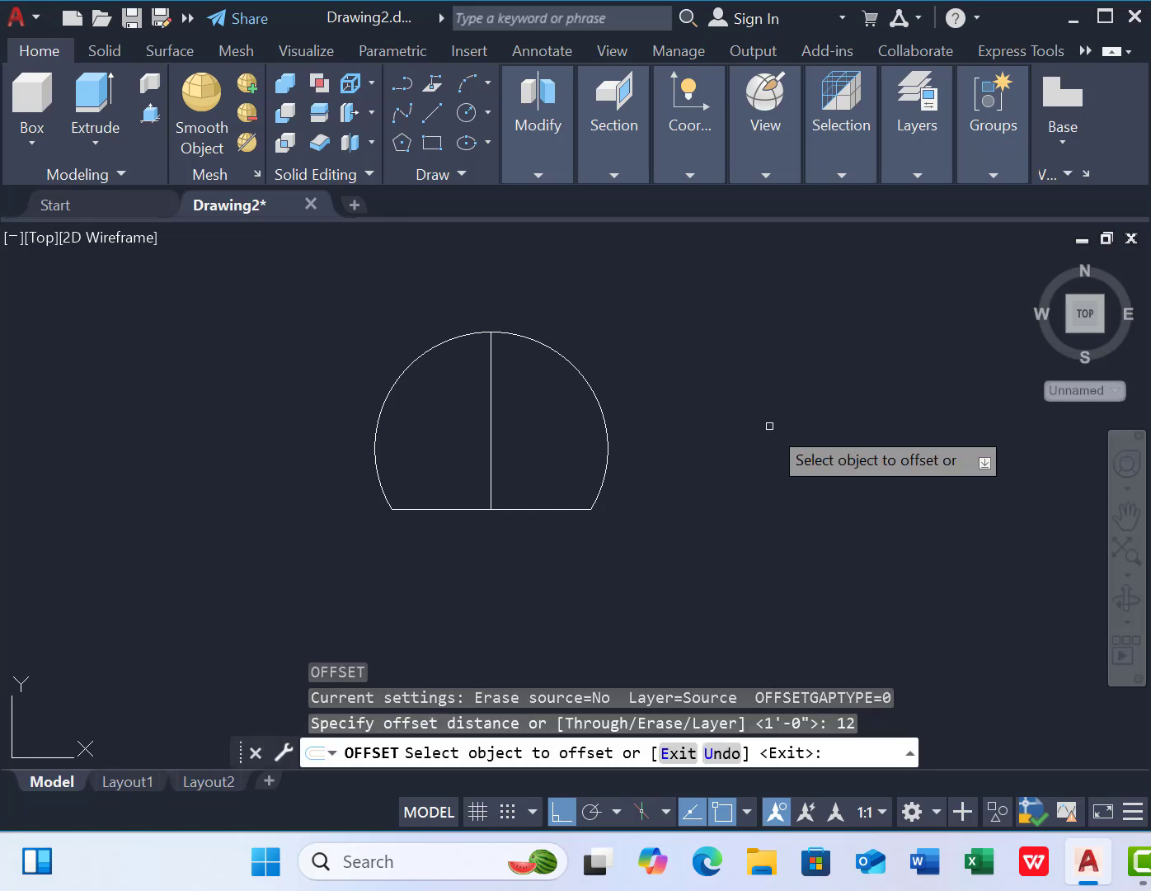
pyautogui.click(562, 357)
pyautogui.click(536, 404)
pyautogui.press('Escape')
# - Extend both ends of the inner arc down to the base line
pyautogui.write('ex')
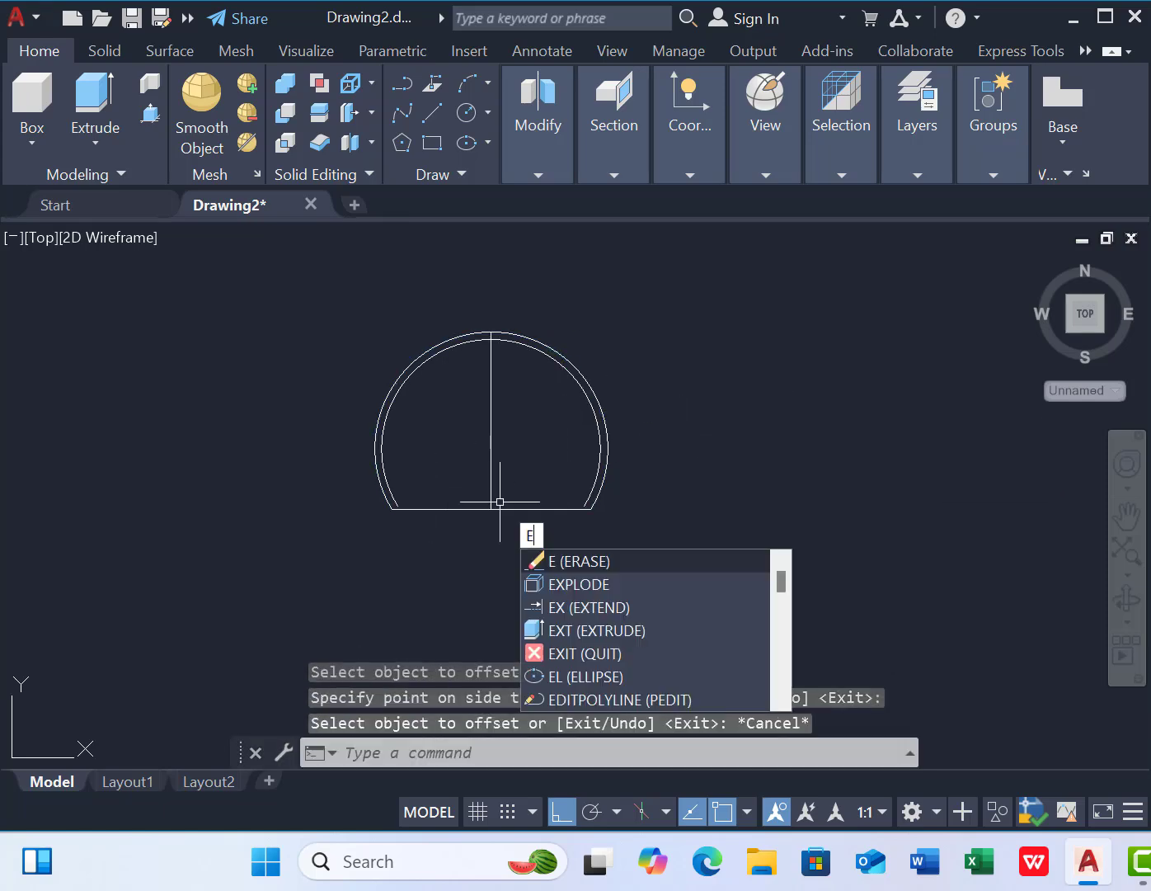
pyautogui.press('Return')
pyautogui.scroll(4, 398, 506)
pyautogui.click(399, 506)
pyautogui.click(888, 492)
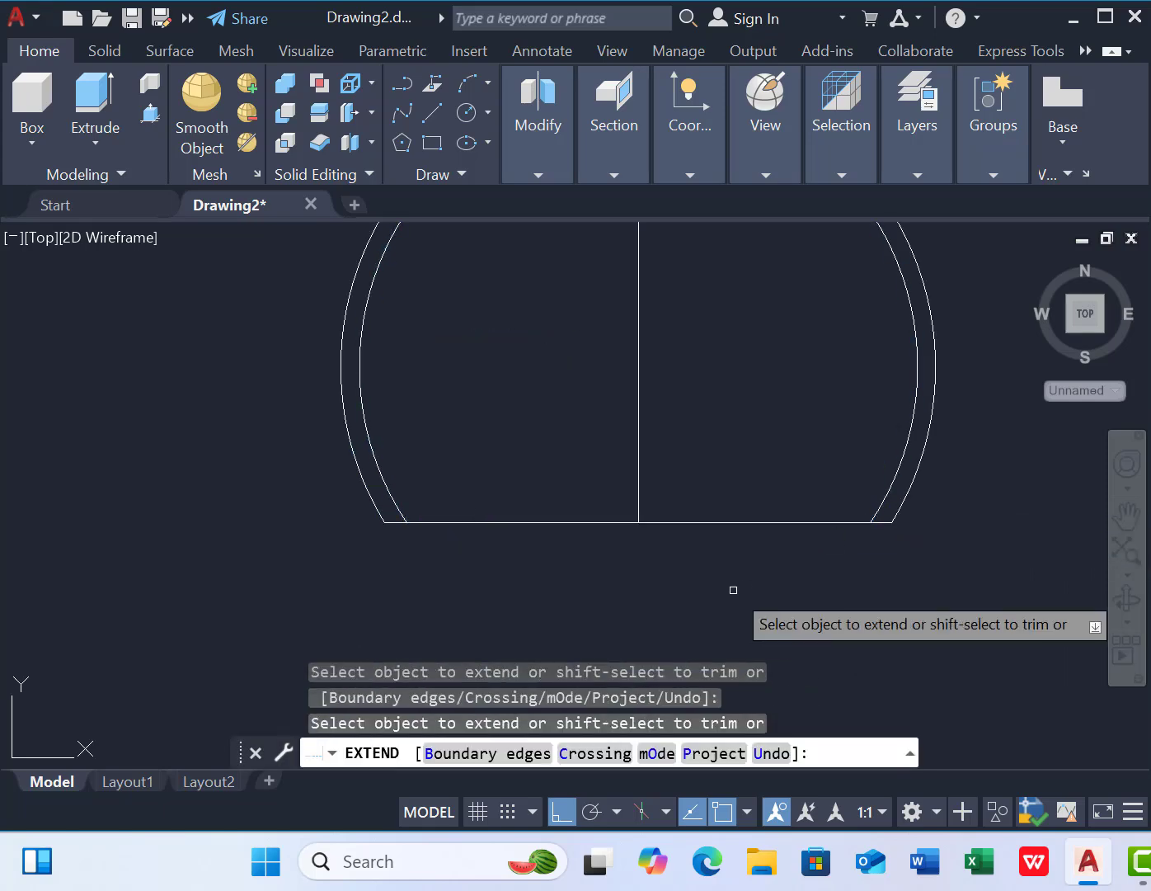
pyautogui.press('Escape')
# - Trim the base line between the inner arc's ends and delete the vertical centre line
pyautogui.scroll(-2, 544, 579)
pyautogui.write('tr')
pyautogui.press('Return')
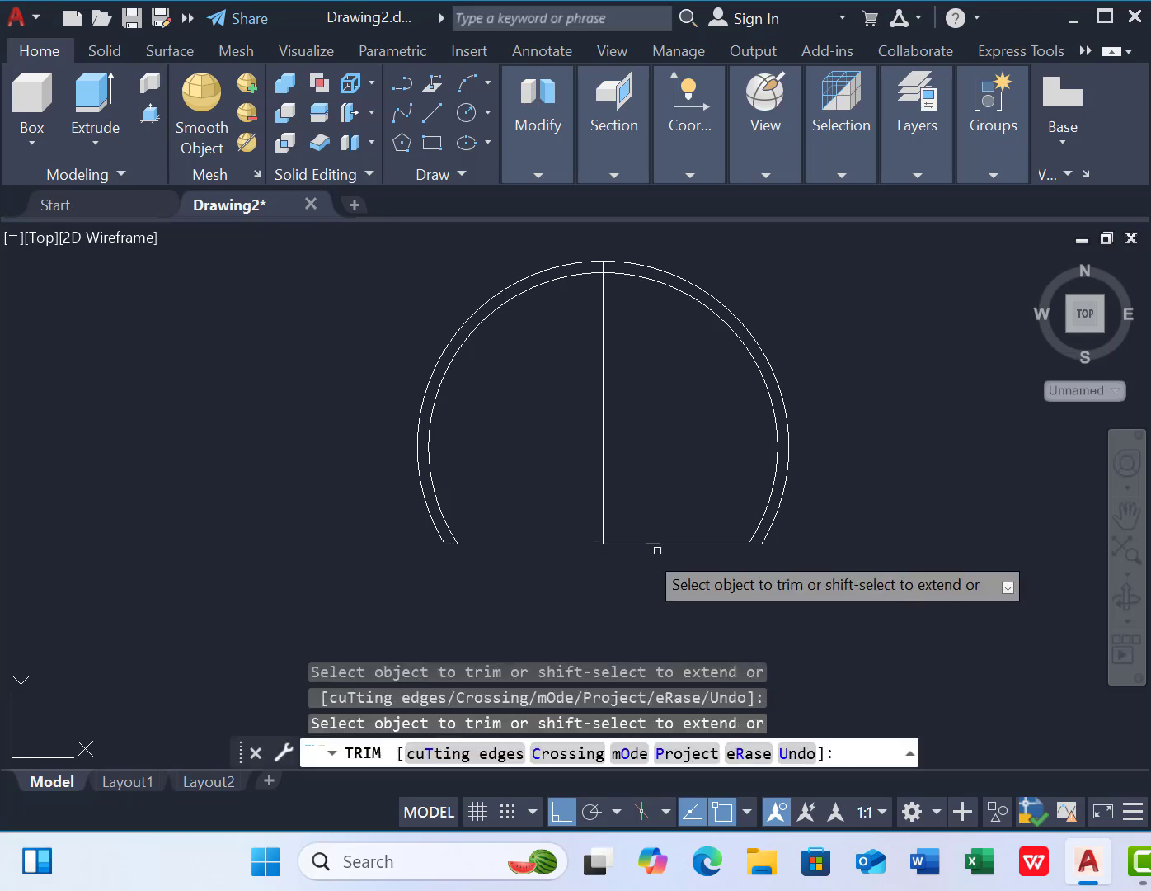
pyautogui.press('Escape')
pyautogui.click(604, 461)
pyautogui.press('Delete')
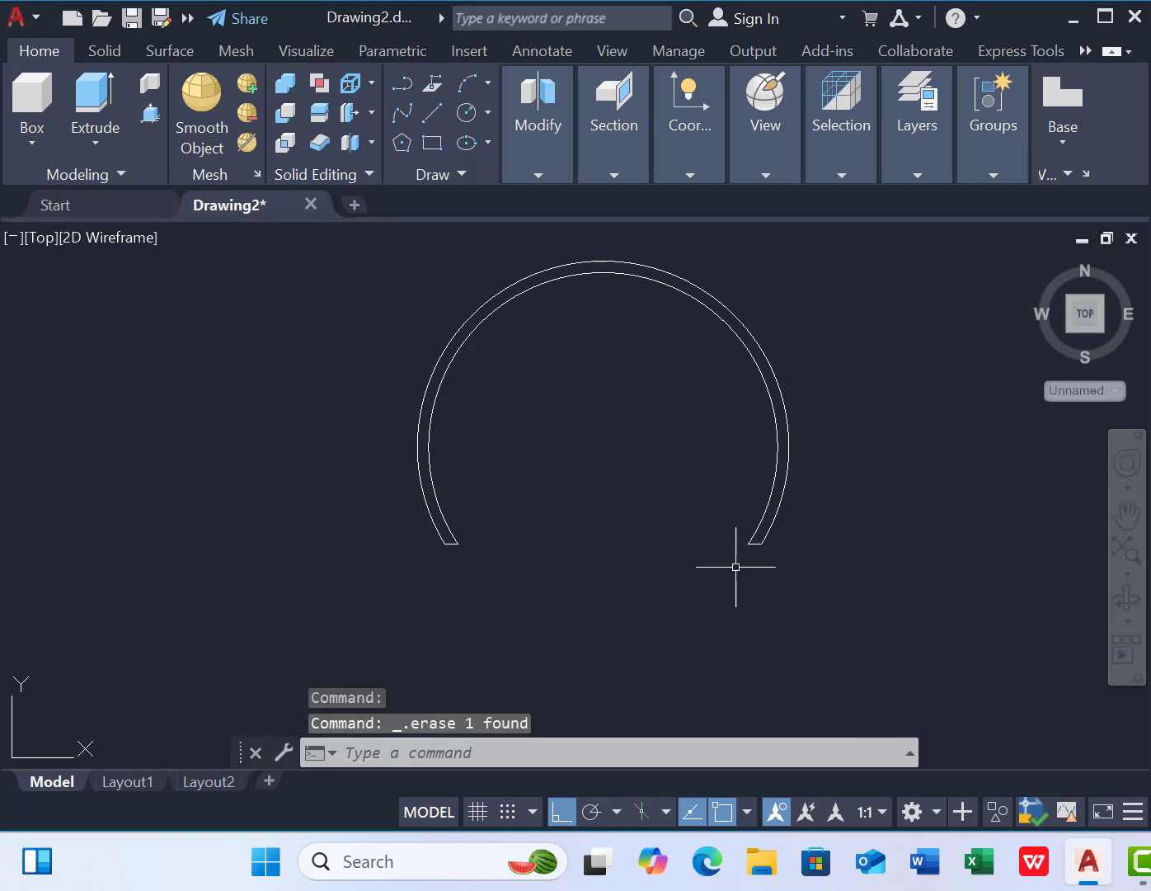
# - Set the view to SW Isometric and 3D-rotate the whole arch profile 90° about the X axis
pyautogui.click(37, 233)
pyautogui.click(97, 477)
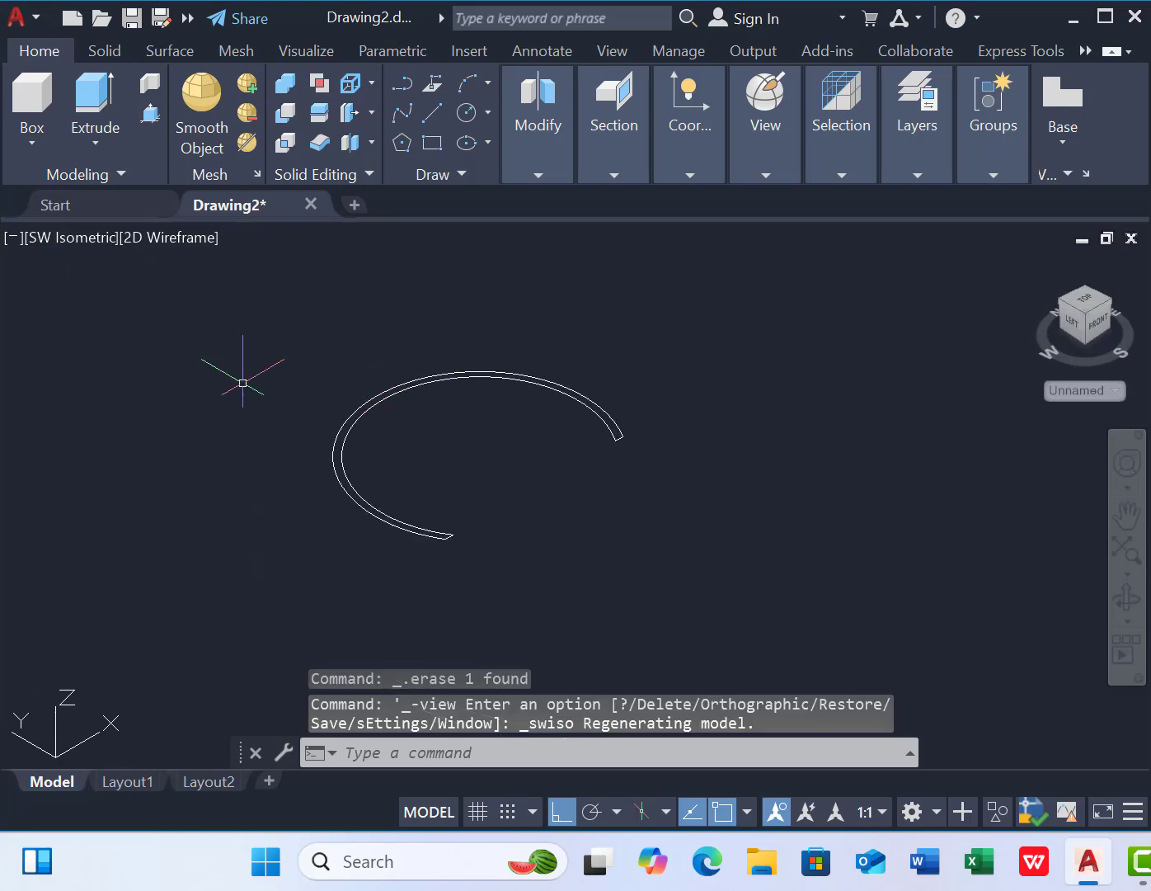
pyautogui.click(265, 368)
pyautogui.click(682, 544)
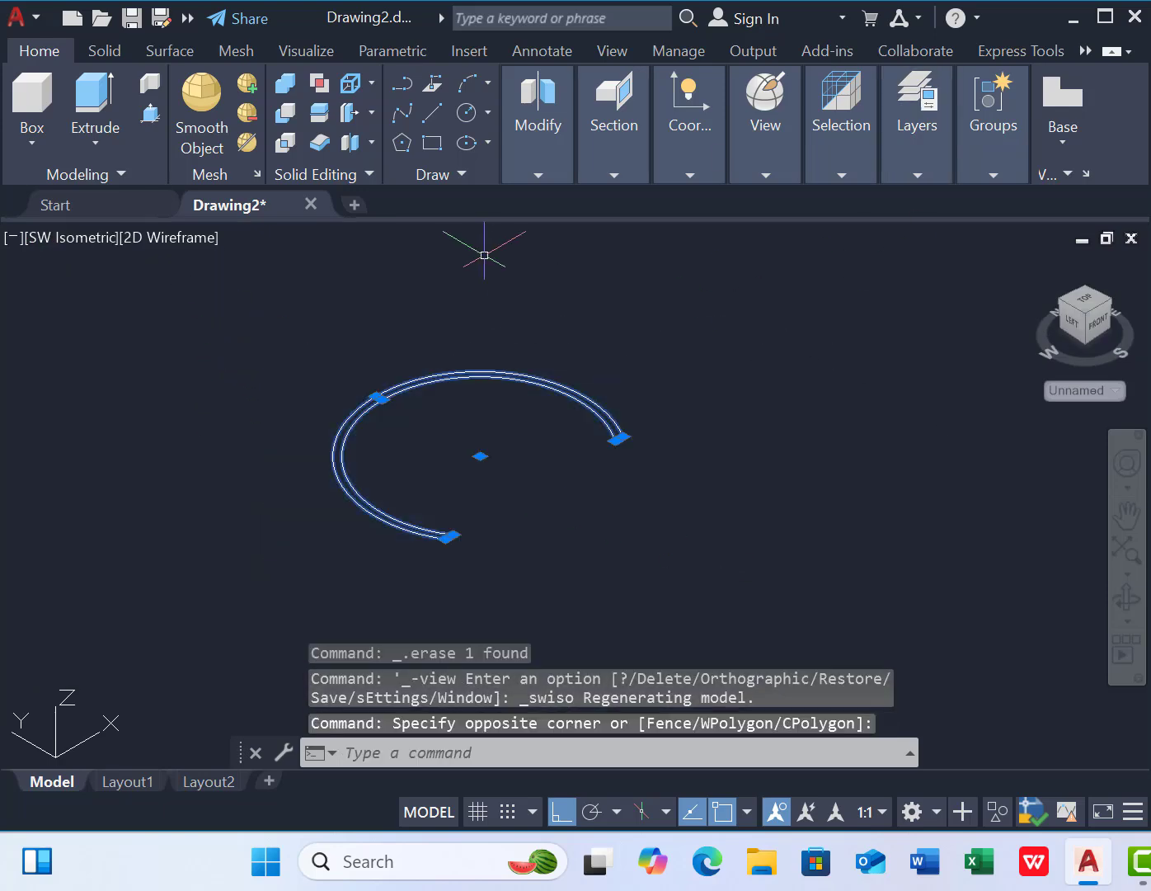
pyautogui.click(546, 179)
pyautogui.click(559, 236)
pyautogui.click(455, 442)
pyautogui.click(505, 429)
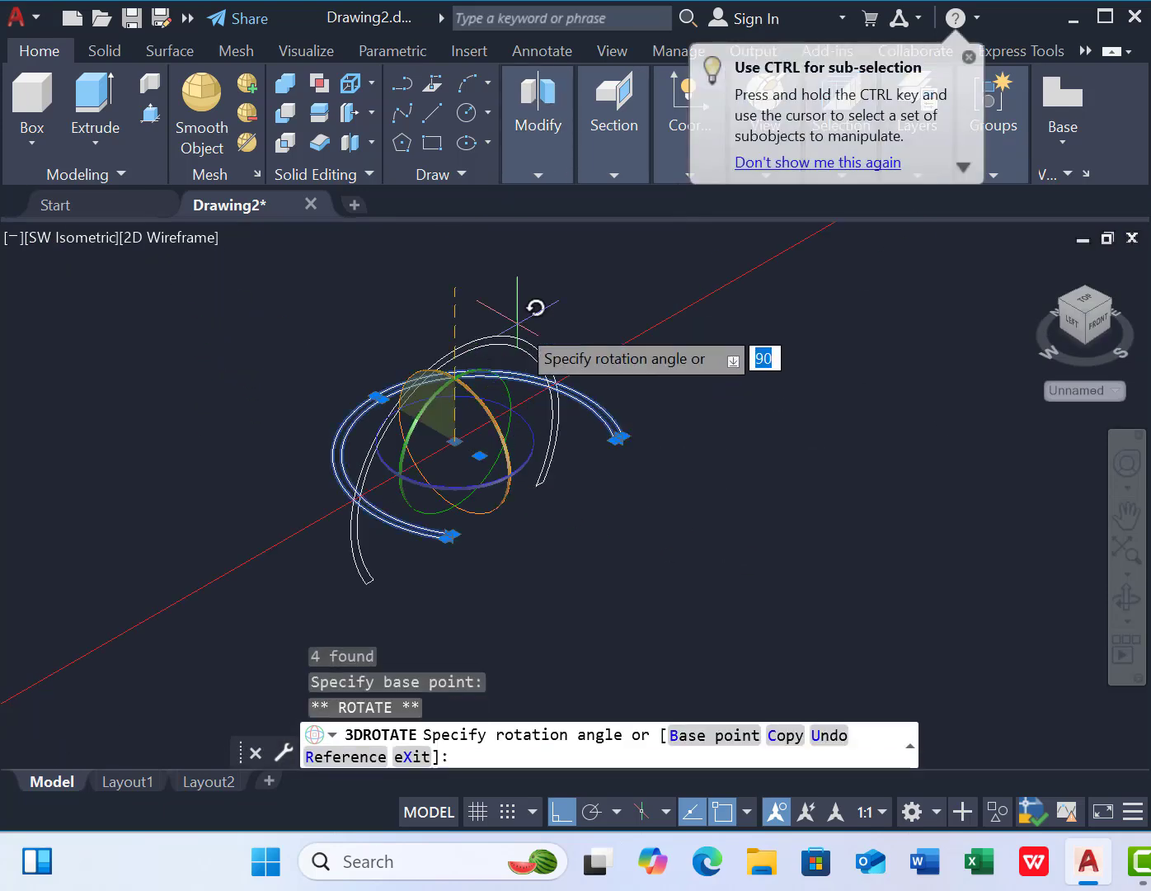
pyautogui.press('Return')
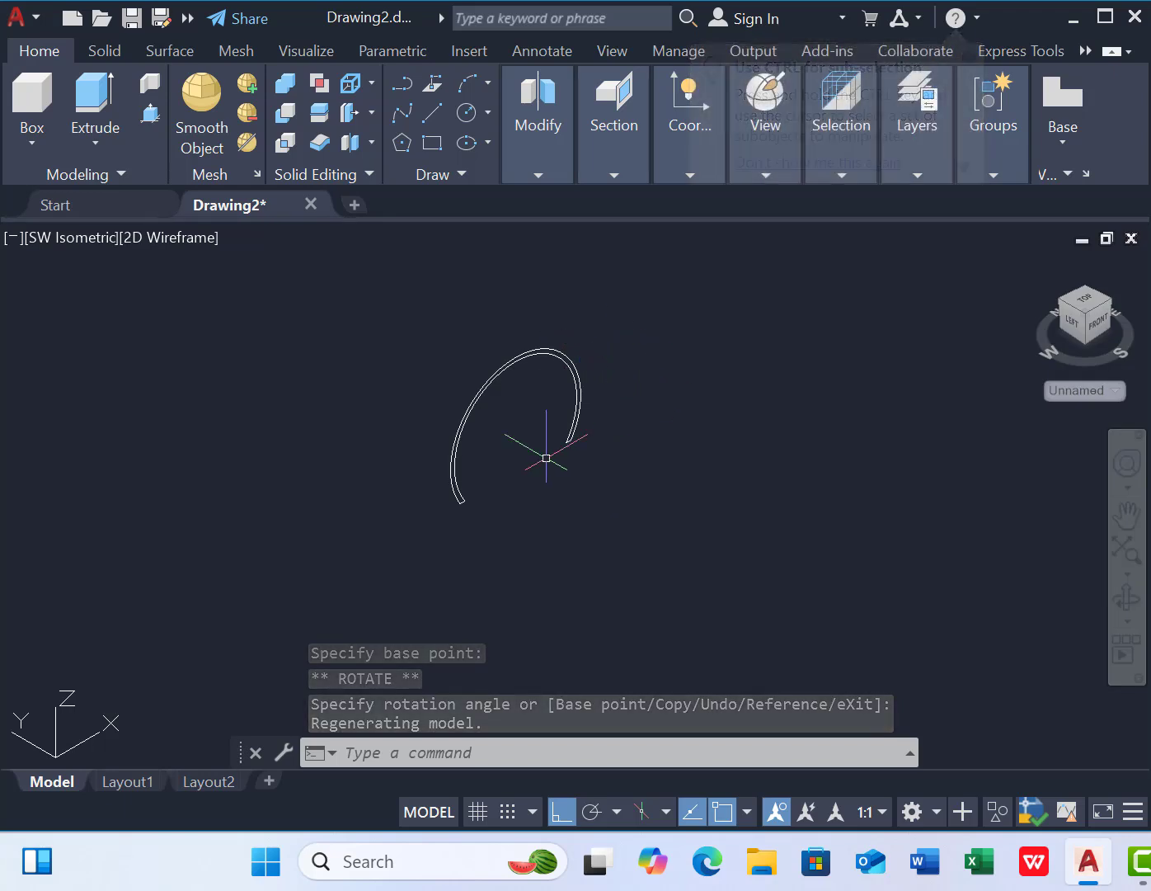
# - Try to join the rotated profile's arcs and end lines, and undo the join
pyautogui.click(434, 113)
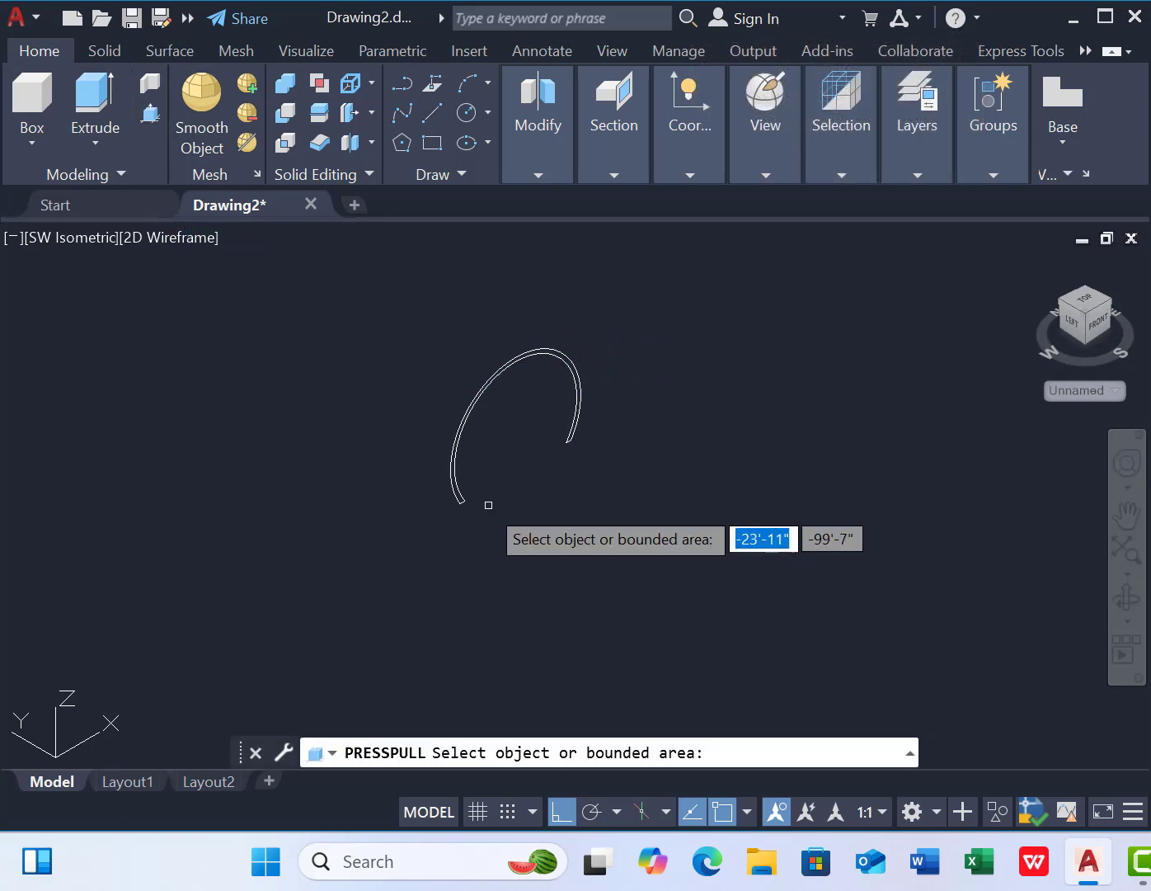
pyautogui.press('Return')
pyautogui.click(399, 264)
pyautogui.click(732, 595)
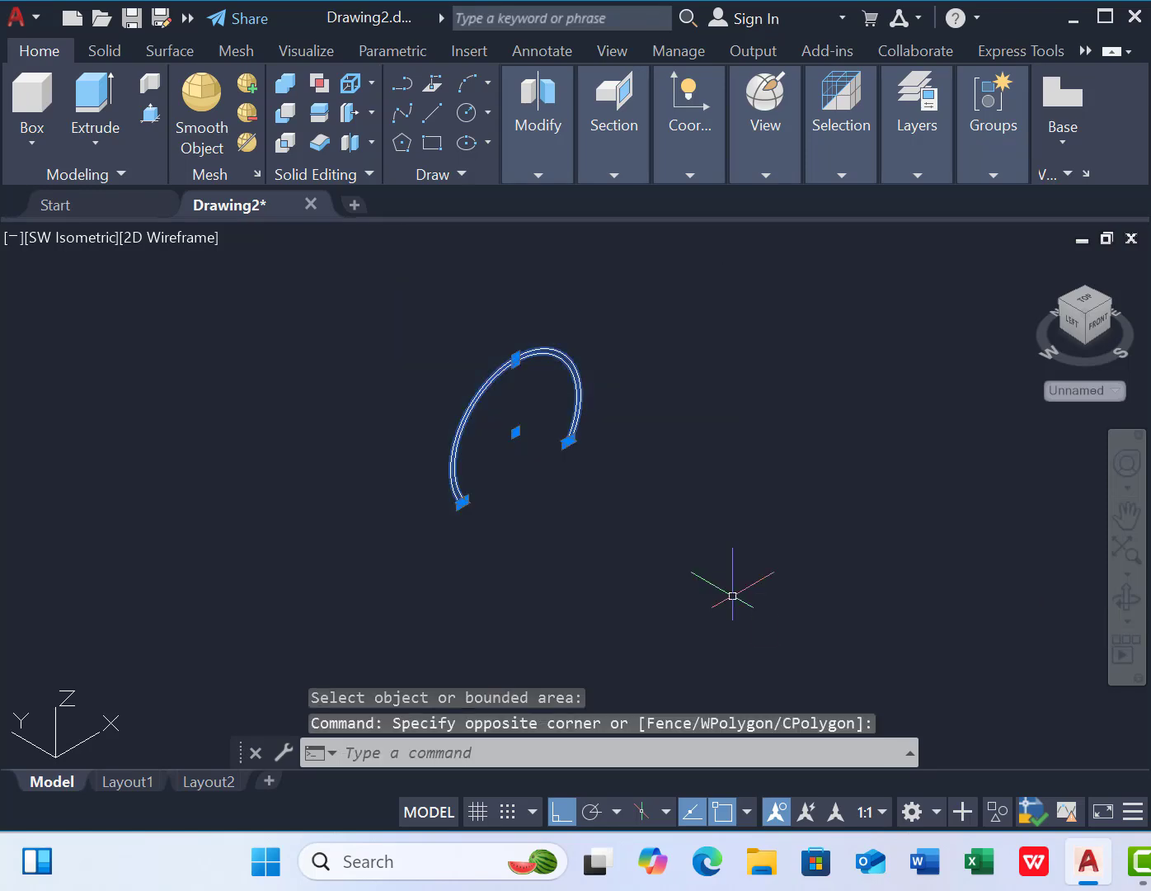
pyautogui.write('j')
pyautogui.press('Return')
pyautogui.click(475, 437)
pyautogui.press('Escape')
pyautogui.hotkey('ctrl', 'z')
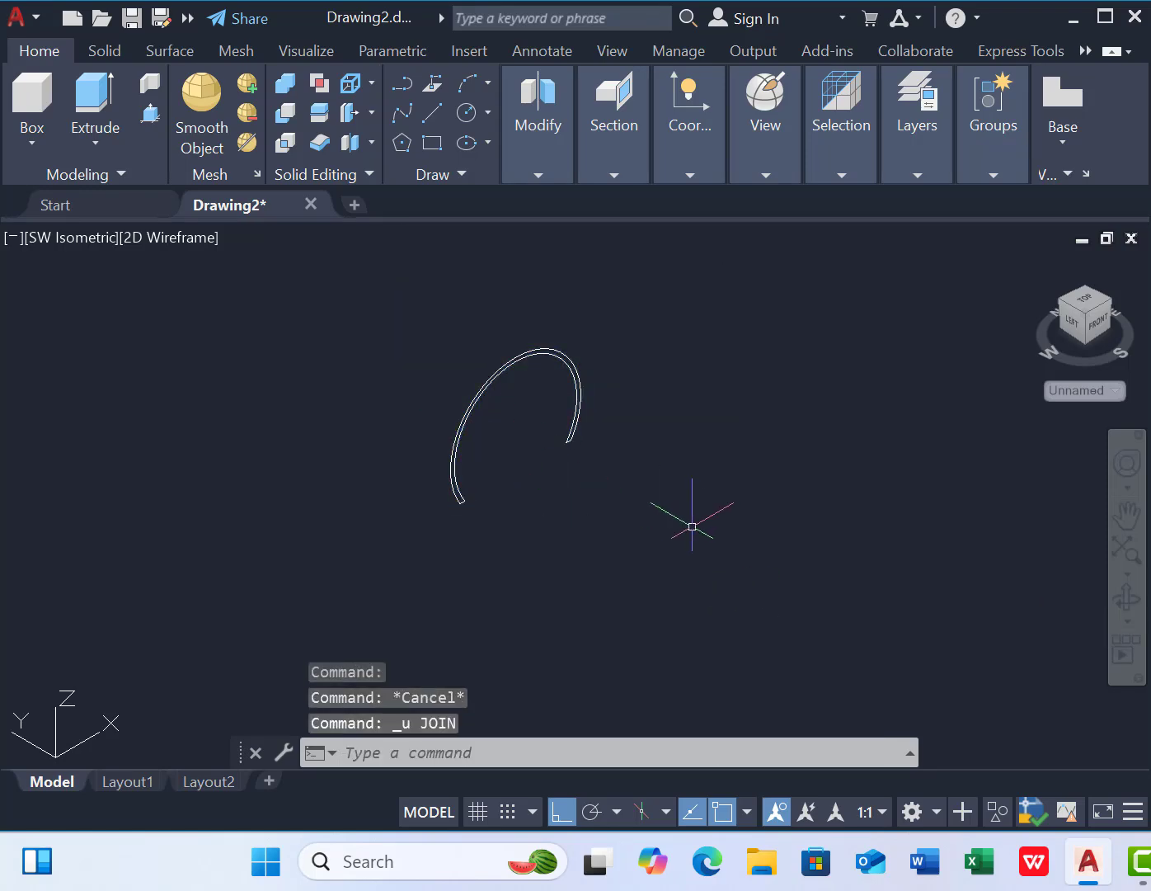
pyautogui.hotkey('ctrl', 'z')
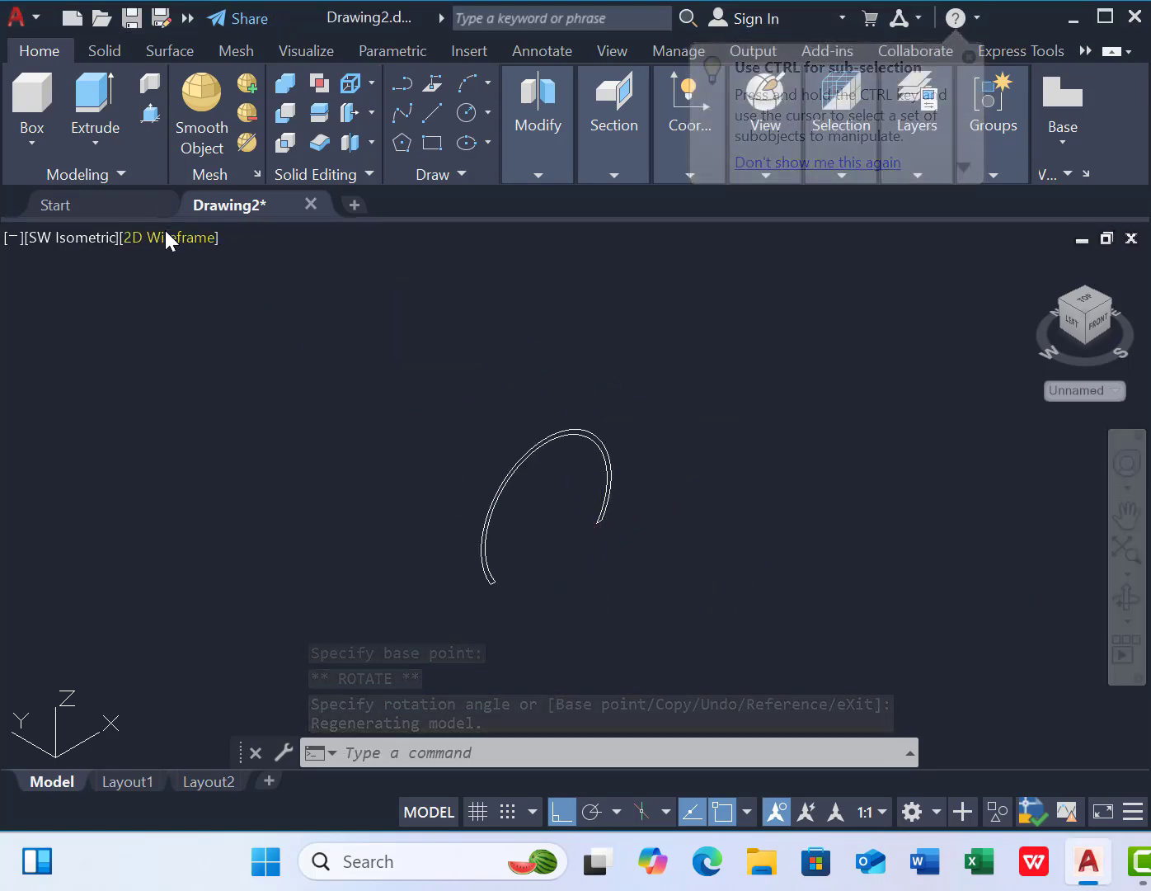
# - Set the visual style to Shades of Gray and Presspull the area between the arcs backward by 110'
pyautogui.click(165, 237)
pyautogui.click(283, 475)
pyautogui.click(151, 112)
pyautogui.click(488, 527)
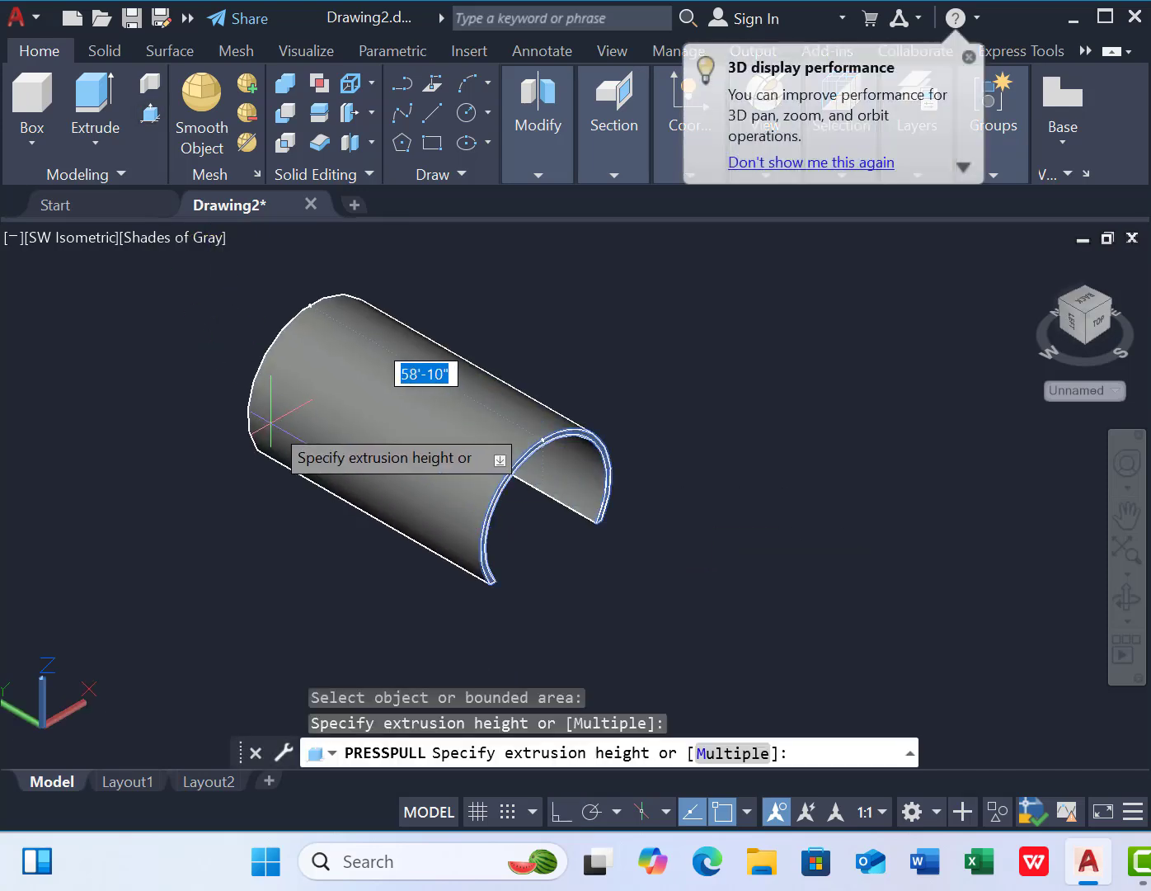
pyautogui.write("110'")
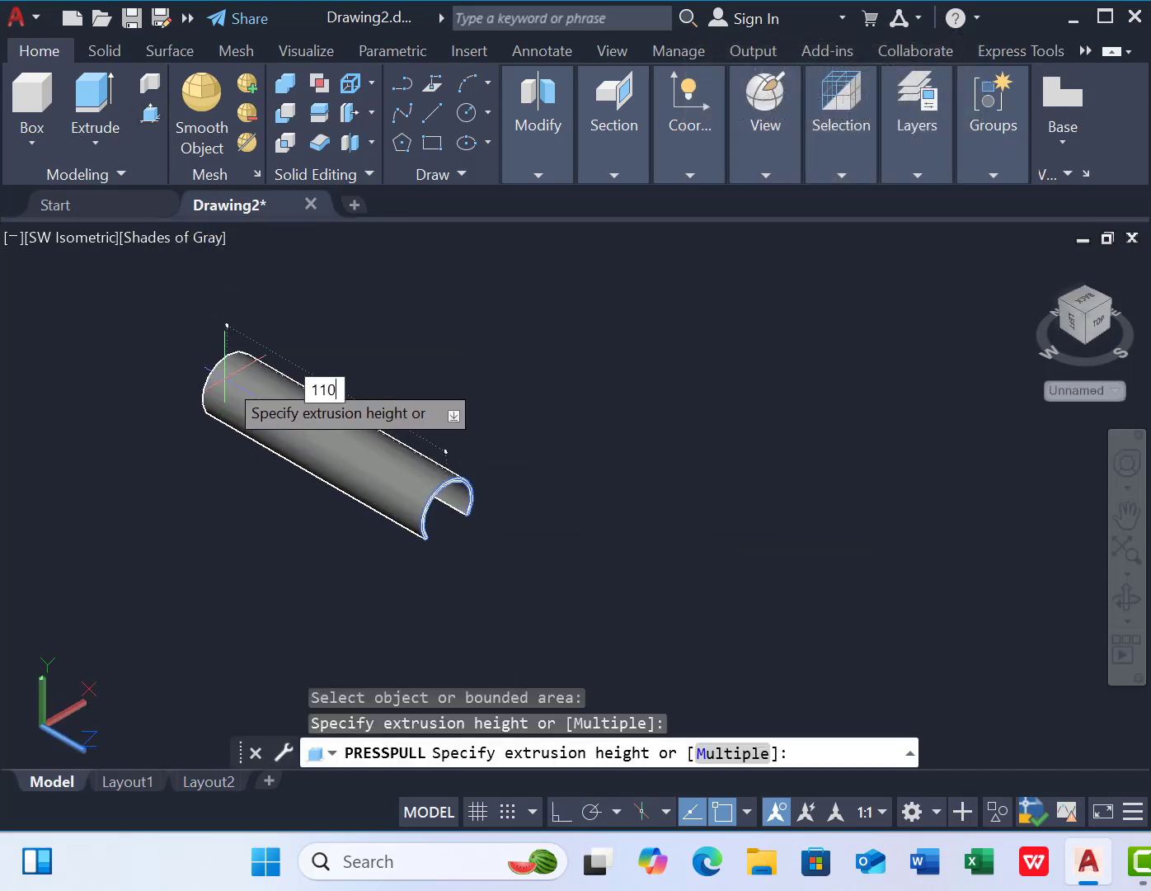
pyautogui.press('Return')
pyautogui.scroll(2, 305, 395)
pyautogui.scroll(-3, 578, 487)
pyautogui.scroll(1, 637, 501)
pyautogui.press('Return')
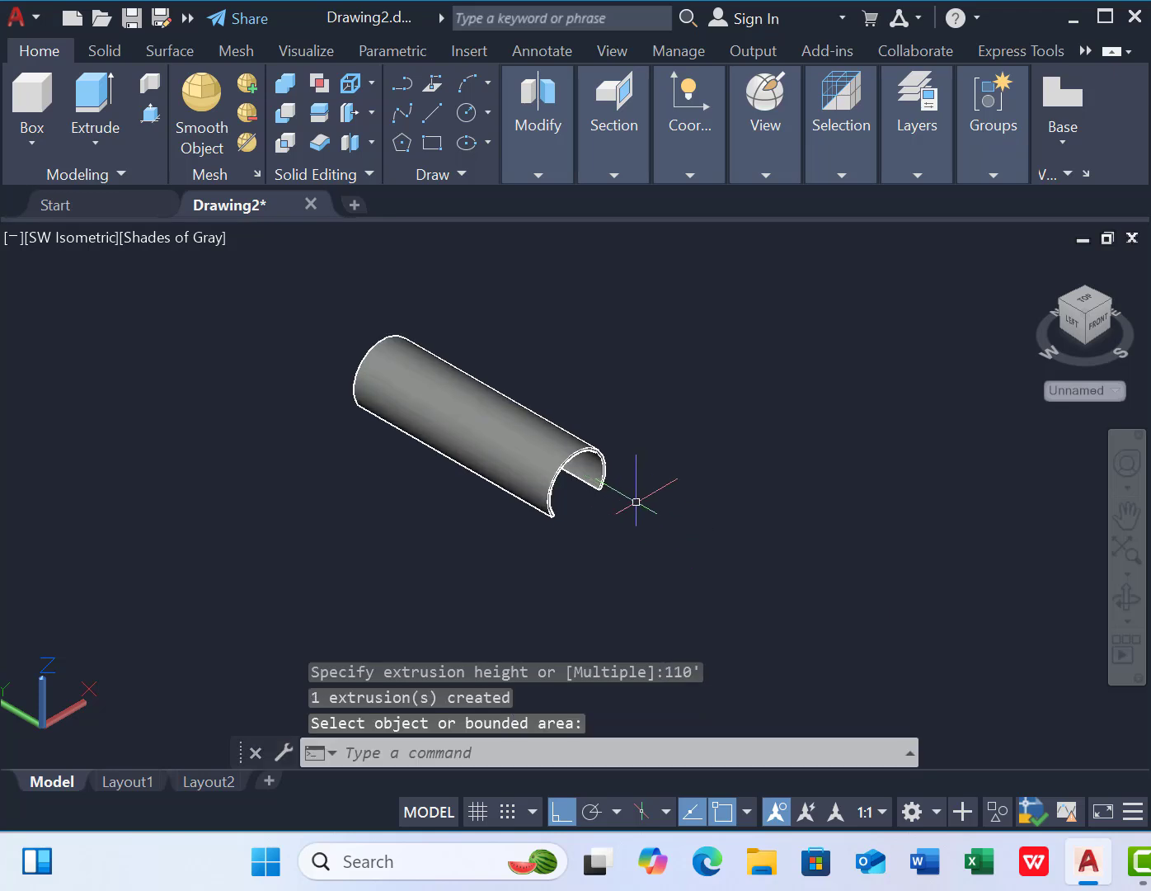
# - Draw a 200' line forward from the near foot of the arched shell's open end, parallel to its length
pyautogui.scroll(1, 507, 393)
pyautogui.click(434, 114)
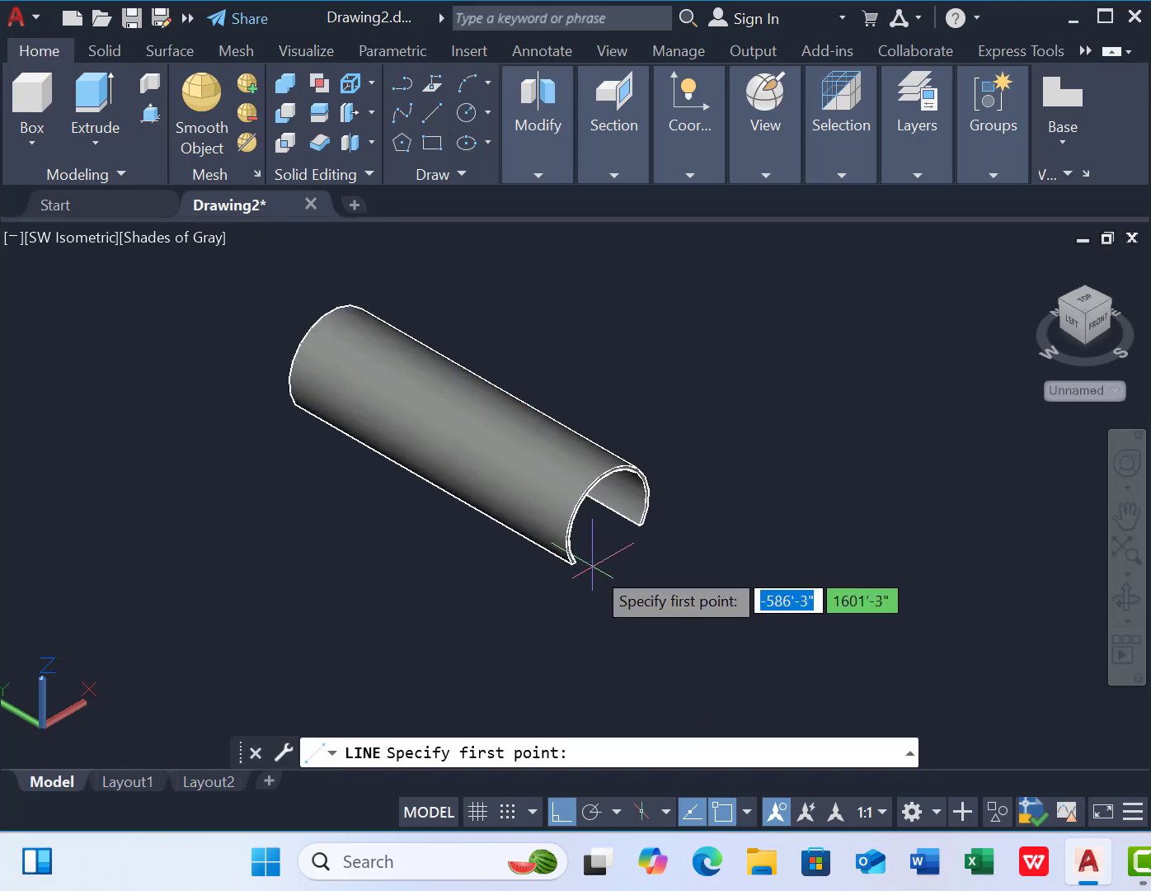
pyautogui.scroll(5, 520, 566)
pyautogui.click(517, 553)
pyautogui.scroll(-5, 523, 495)
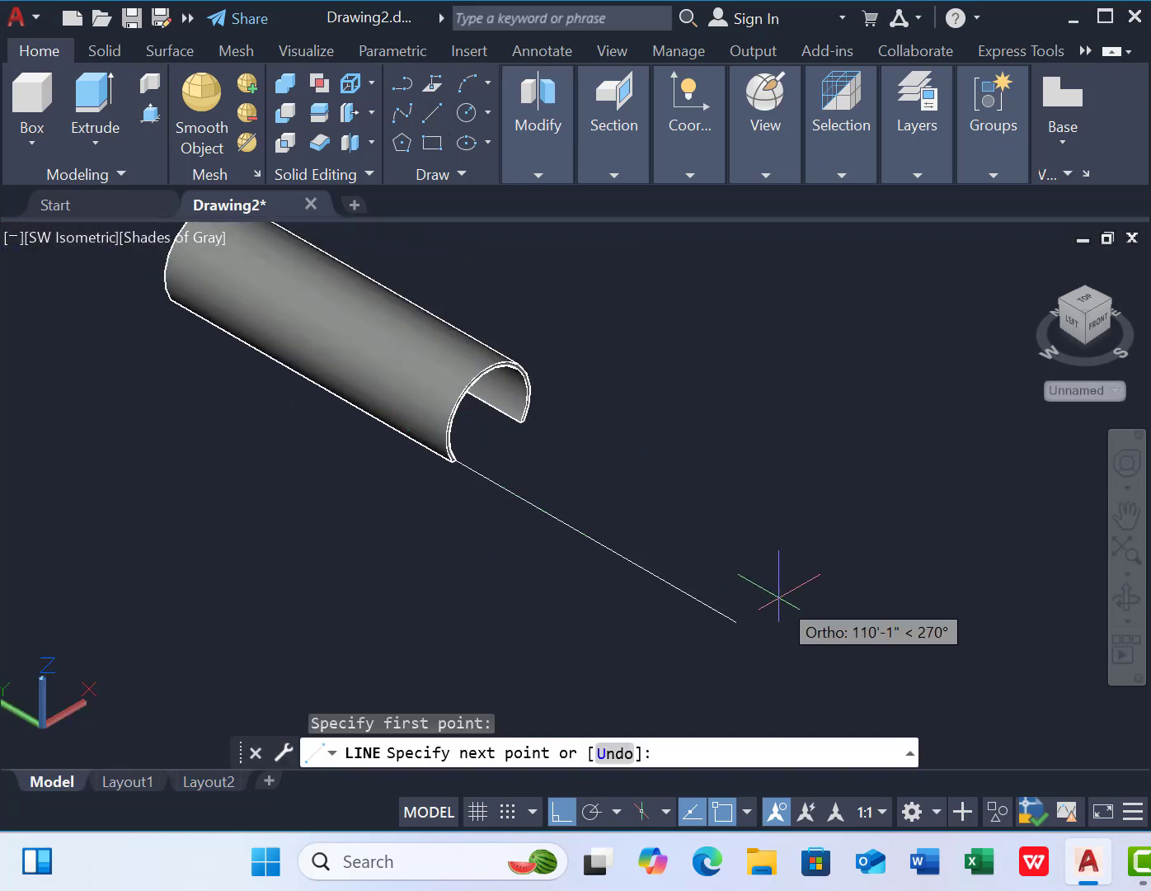
pyautogui.write("200'")
pyautogui.press('Return')
pyautogui.press('Return')
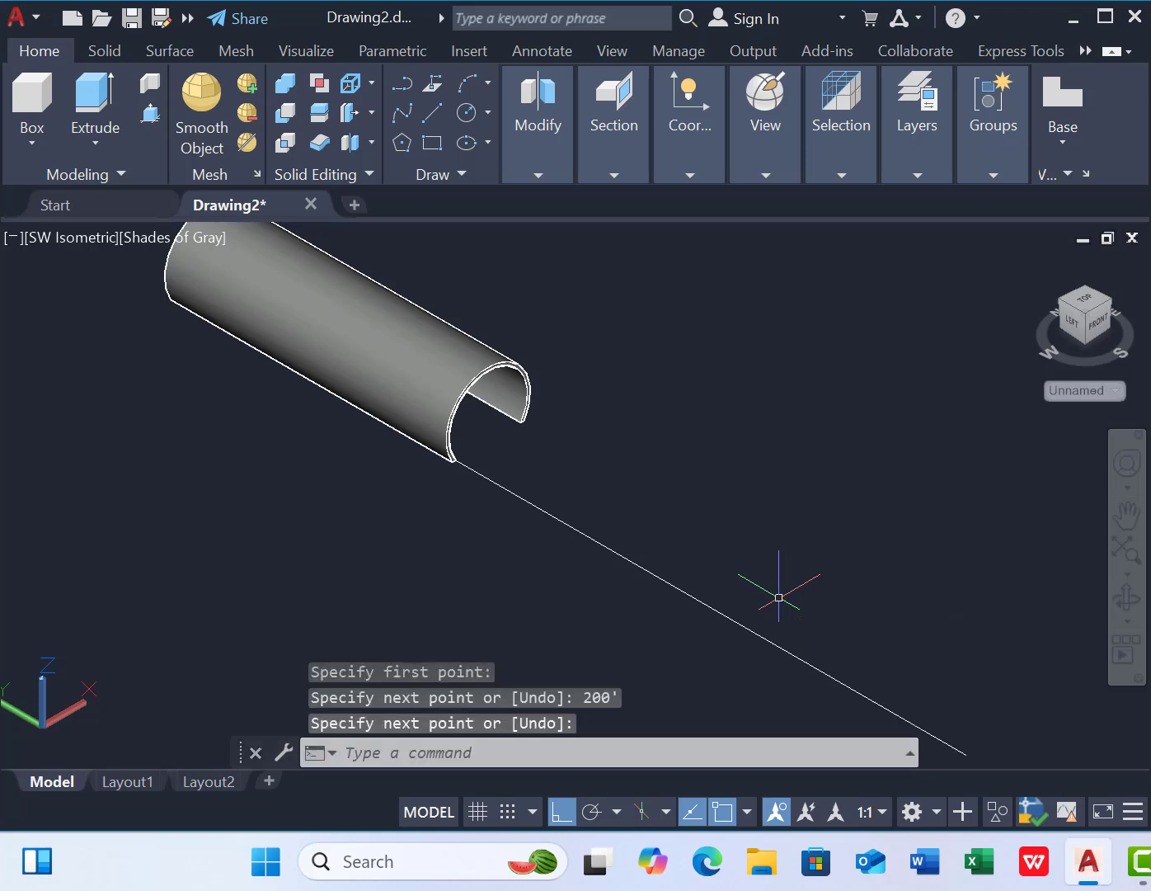
# - Draw a second 200' line forward from the inner corner of the arched shell's far foot
pyautogui.press('Return')
pyautogui.scroll(4, 528, 433)
pyautogui.click(500, 398)
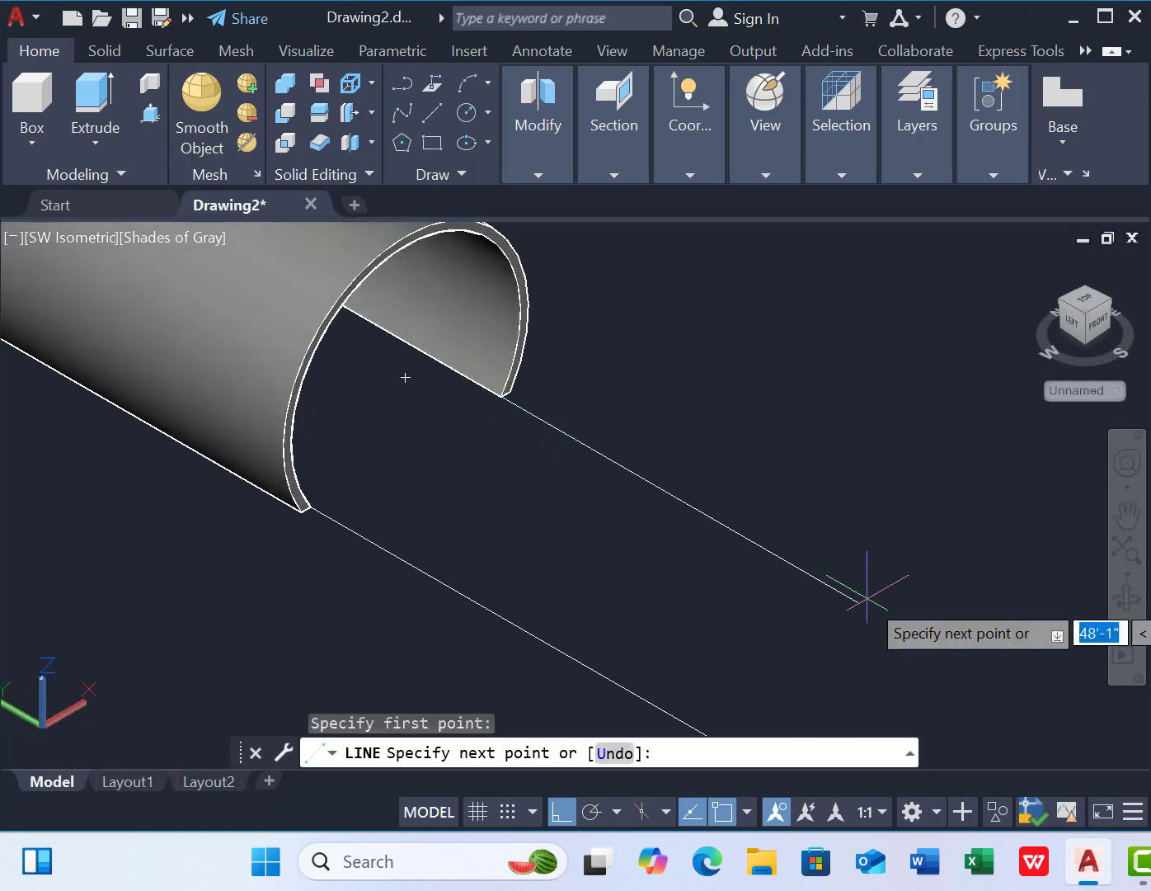
pyautogui.write("200'")
pyautogui.press('Return')
pyautogui.press('Return')
pyautogui.scroll(-5, 663, 546)
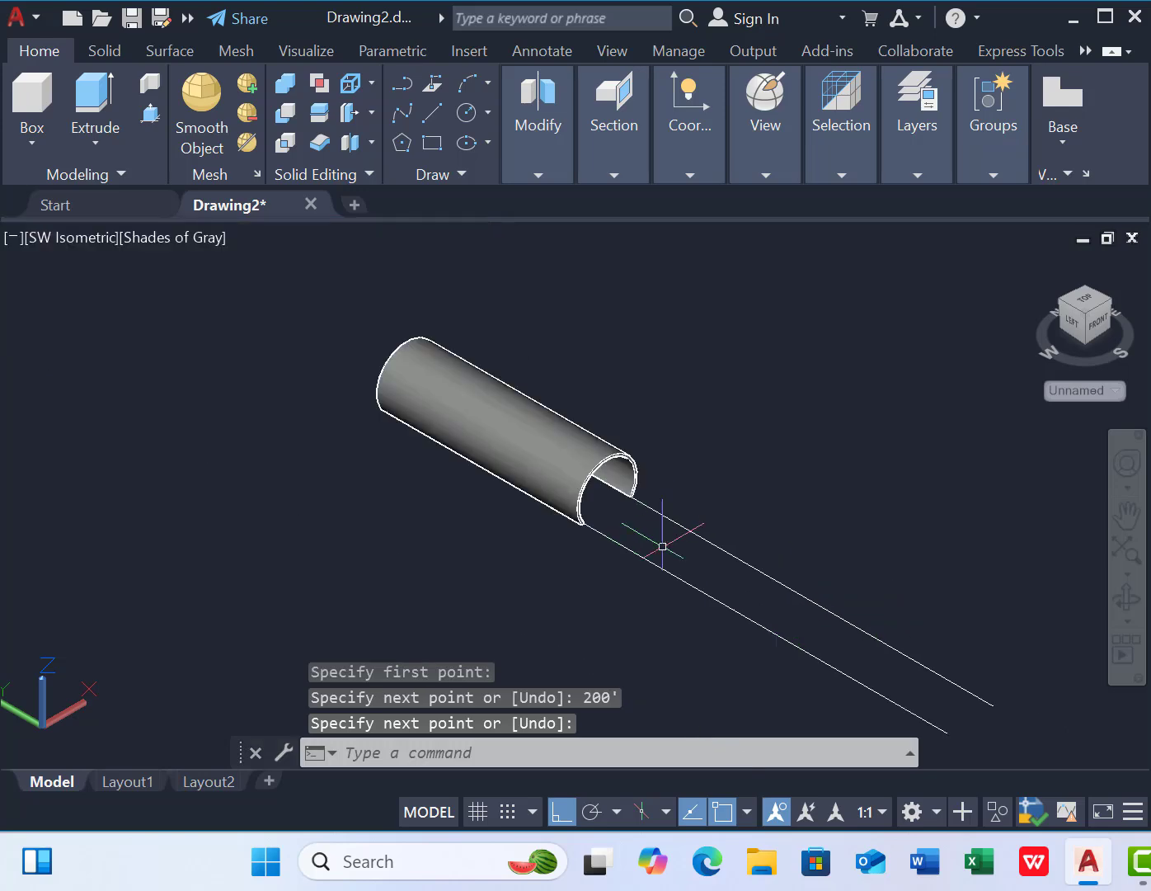
# - Try to stretch the near line's shell end freehand past the back of the shell, and undo the stretch
pyautogui.scroll(4, 597, 534)
pyautogui.click(548, 489)
pyautogui.scroll(-4, 338, 565)
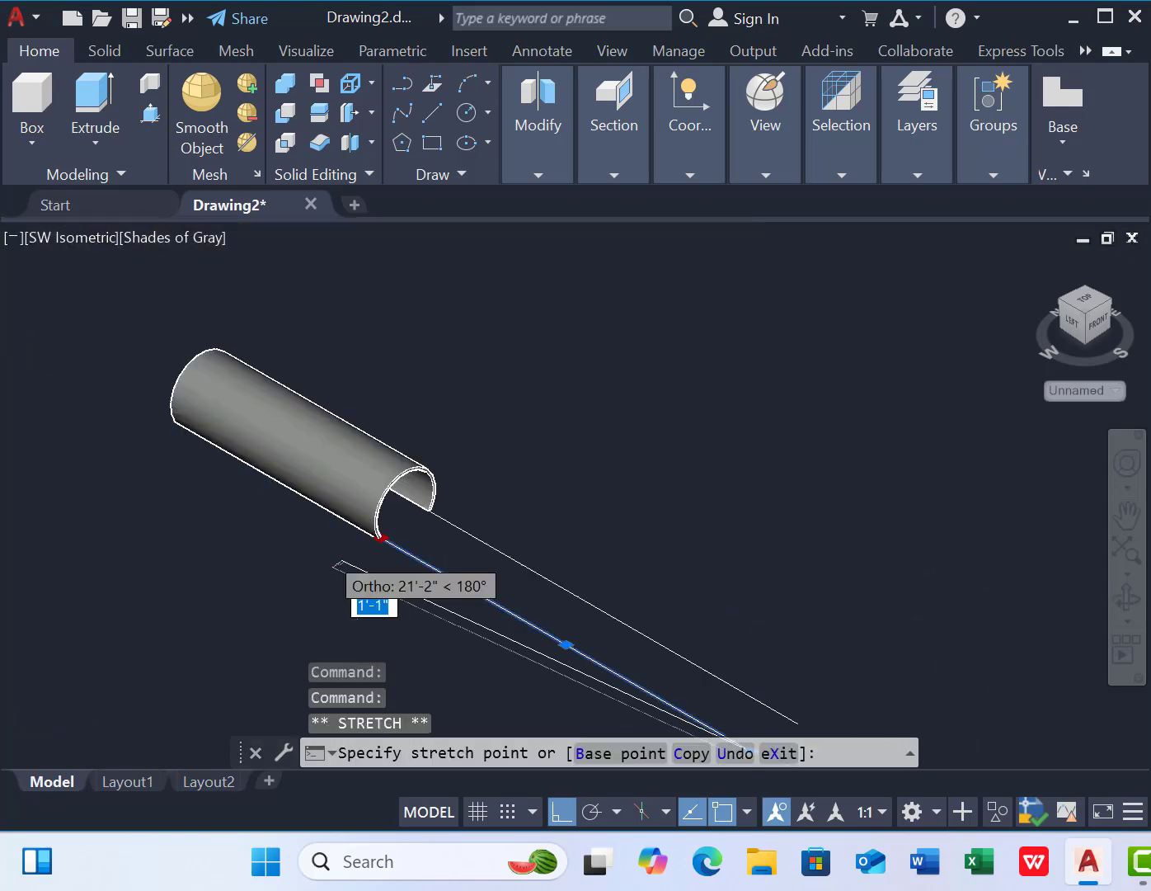
pyautogui.scroll(-3, 103, 334)
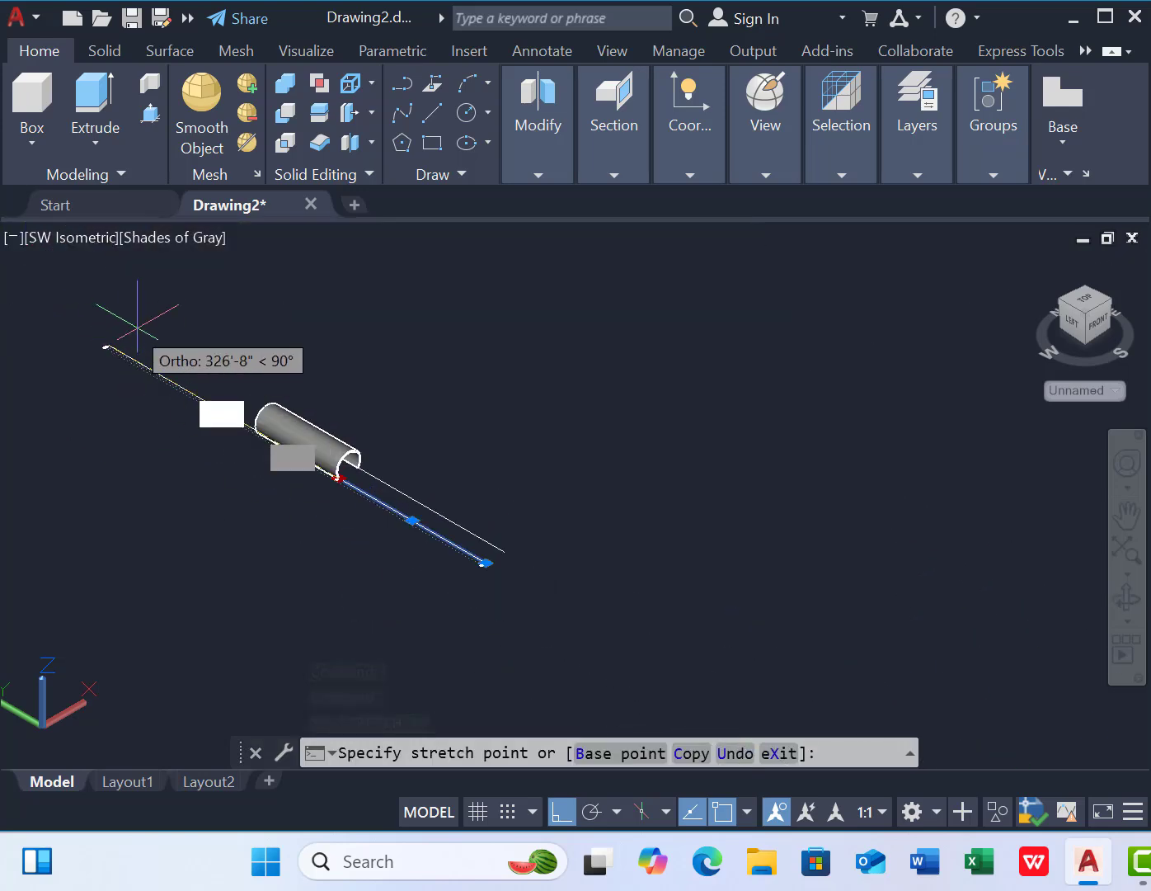
pyautogui.click(96, 312)
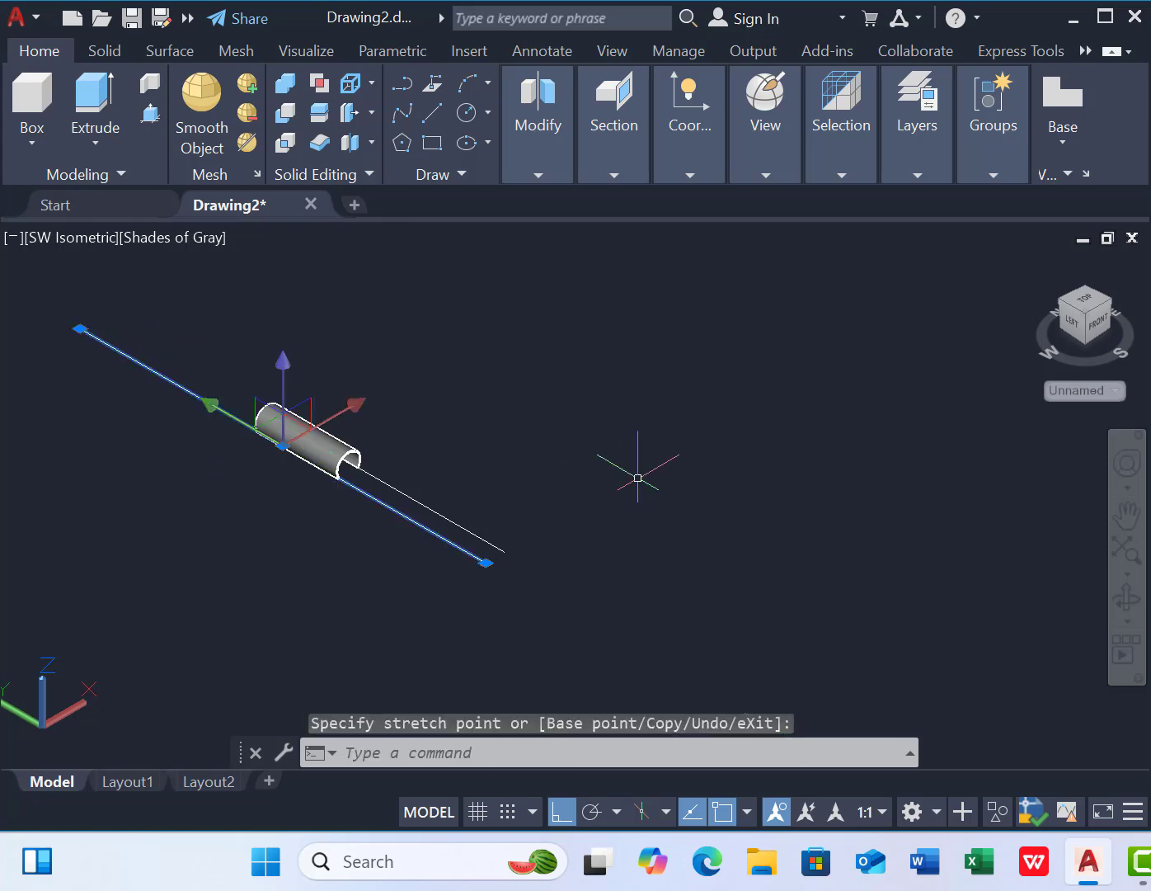
pyautogui.hotkey('ctrl', 'z')
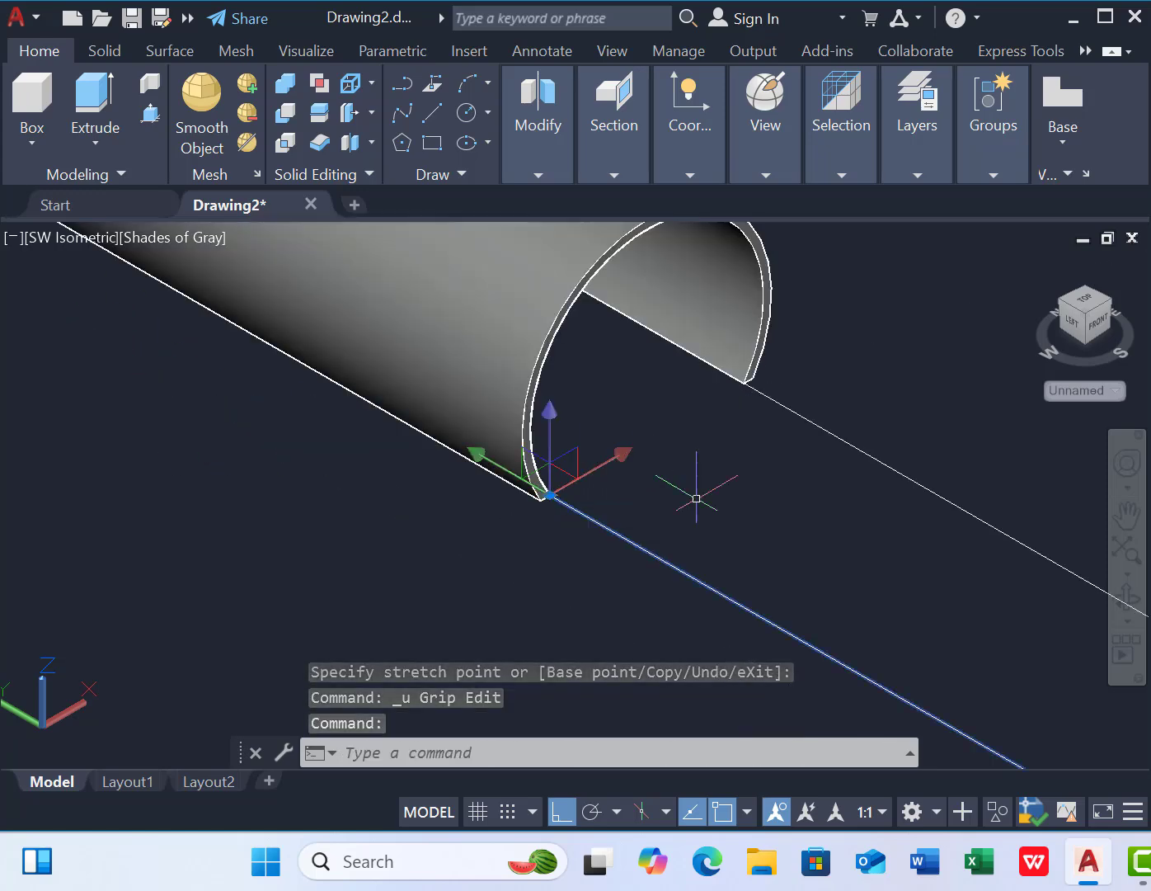
# - Stretch the near line's shell end 400' backward along the shell's length
pyautogui.scroll(1, 555, 494)
pyautogui.click(542, 493)
pyautogui.scroll(-5, 114, 248)
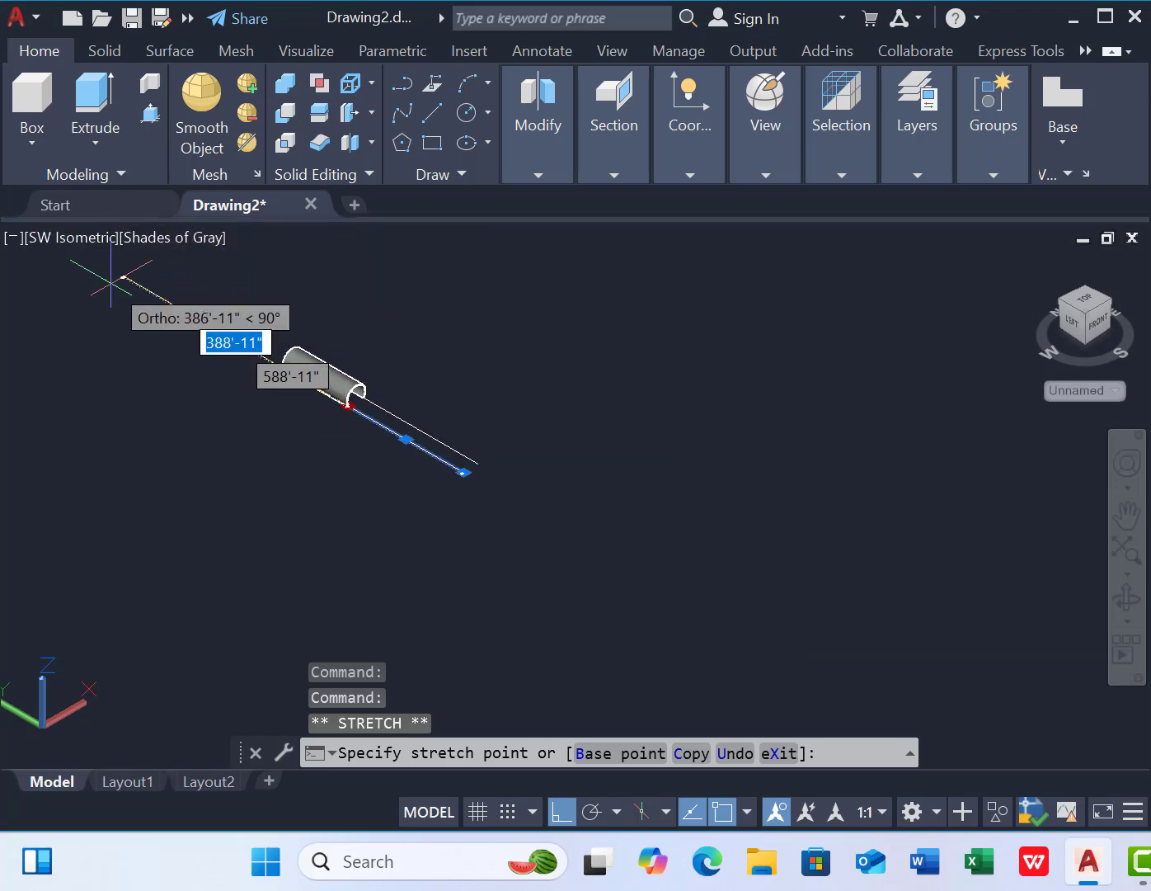
pyautogui.write("400'")
pyautogui.press('Return')
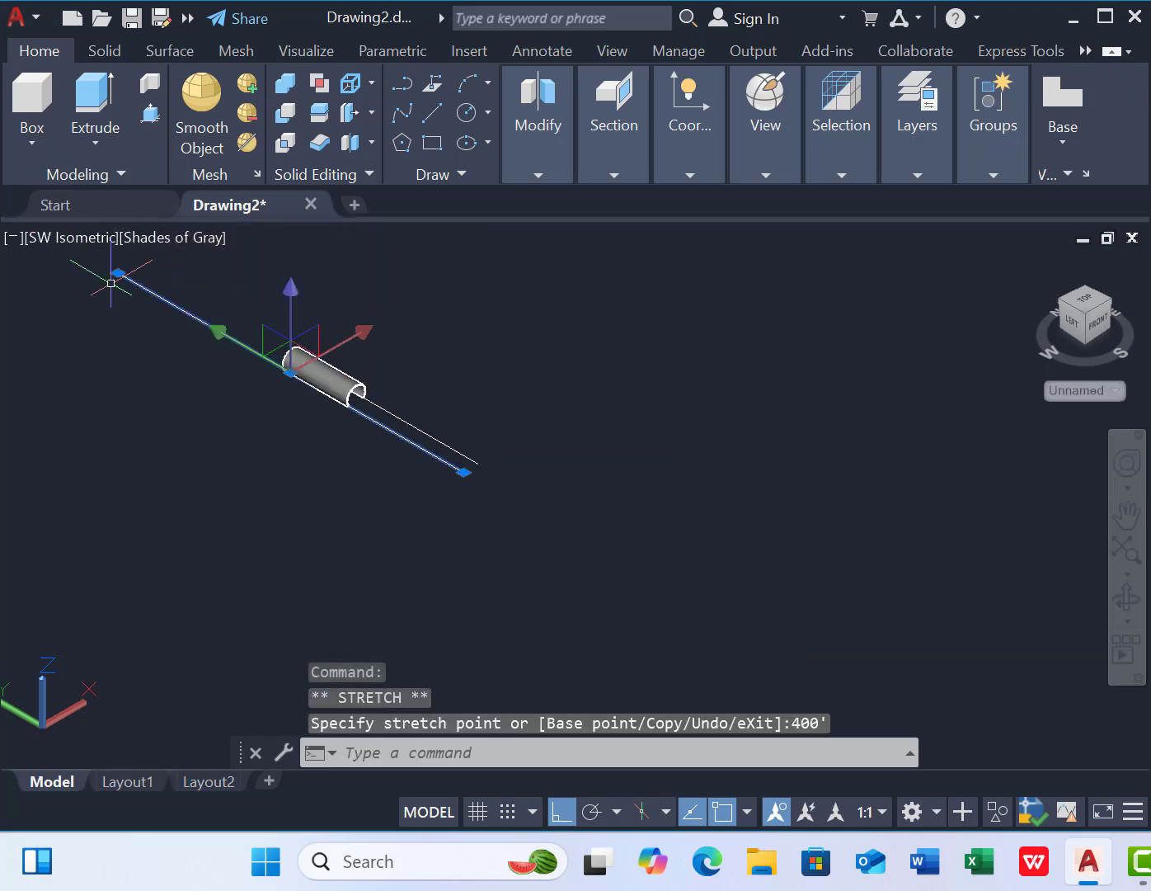
pyautogui.press('Escape')
# - Try to stretch the far line's shell end 400' backward, and undo the edit
pyautogui.scroll(5, 387, 392)
pyautogui.click(385, 403)
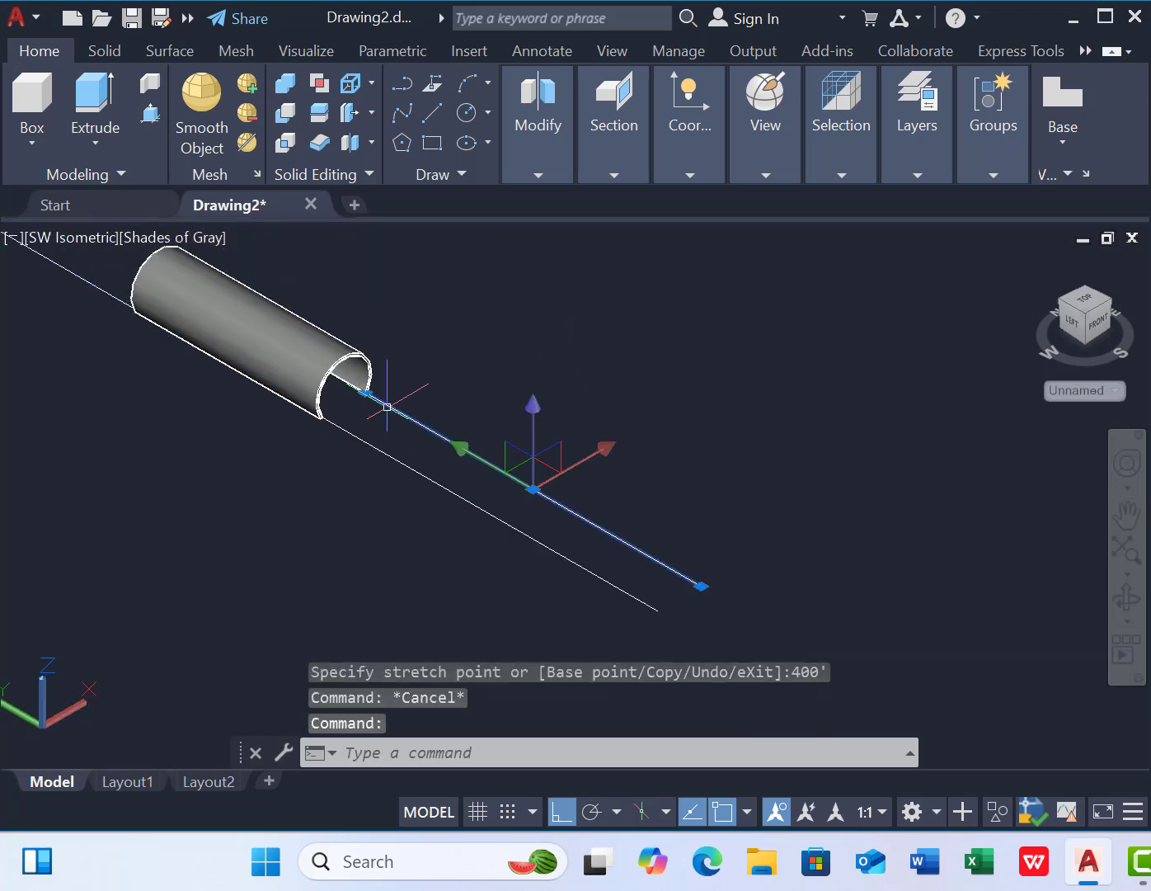
pyautogui.click(364, 393)
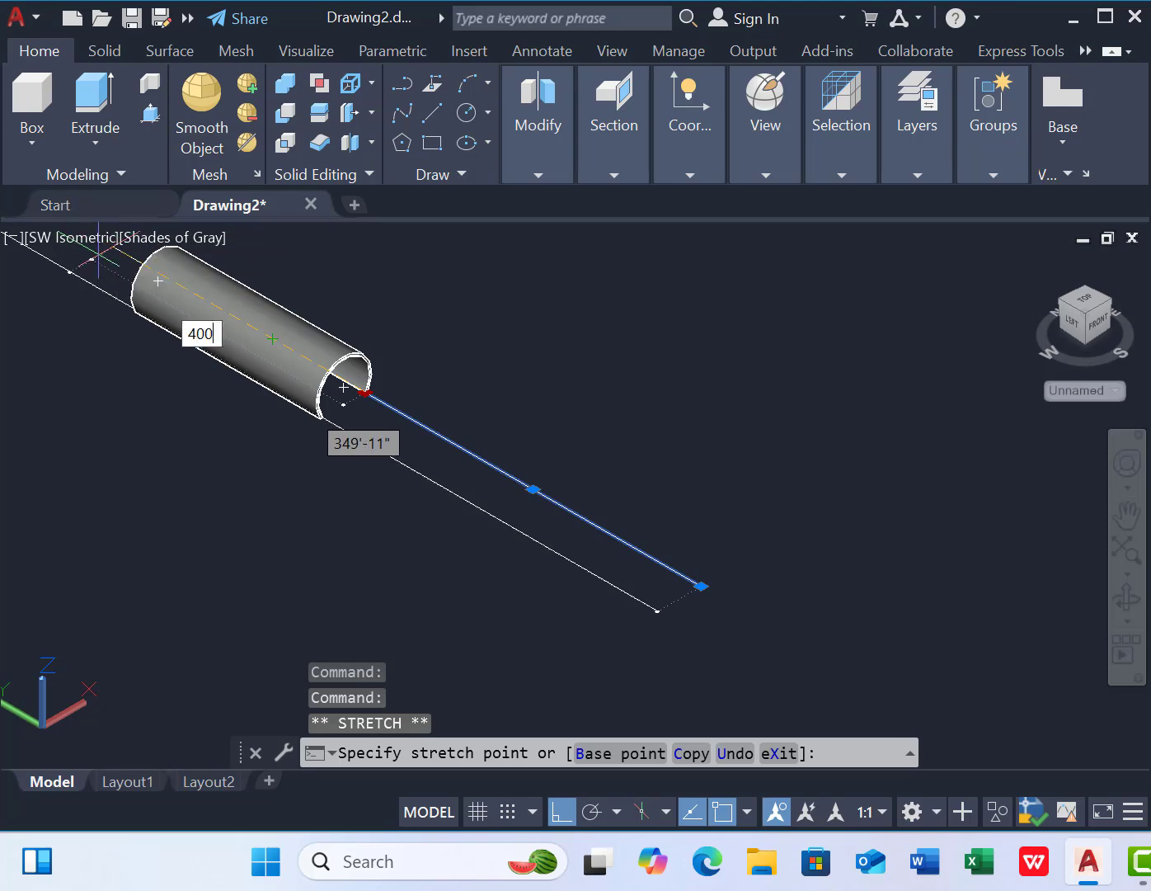
pyautogui.press('Escape')
pyautogui.hotkey('ctrl', 'z')
pyautogui.scroll(5, 780, 601)
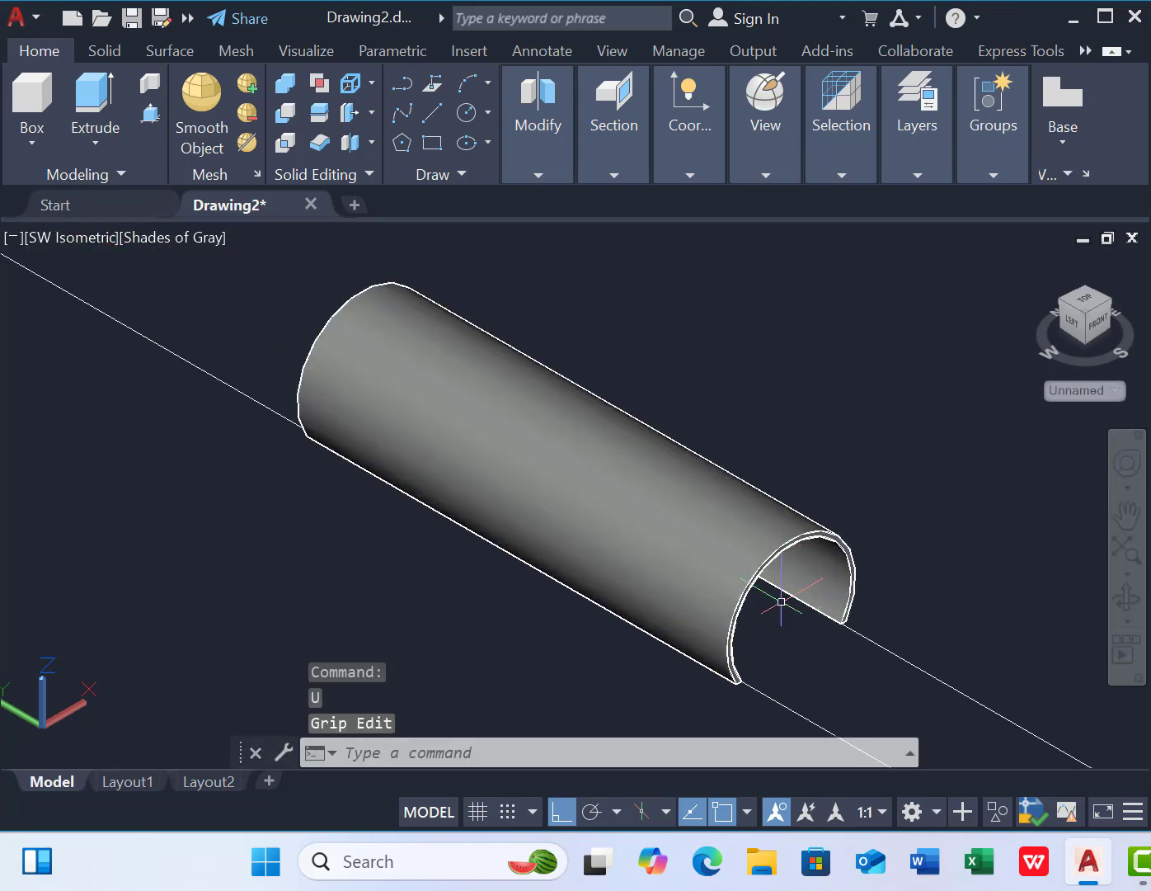
pyautogui.scroll(2, 845, 636)
pyautogui.click(841, 625)
pyautogui.scroll(-6, 631, 585)
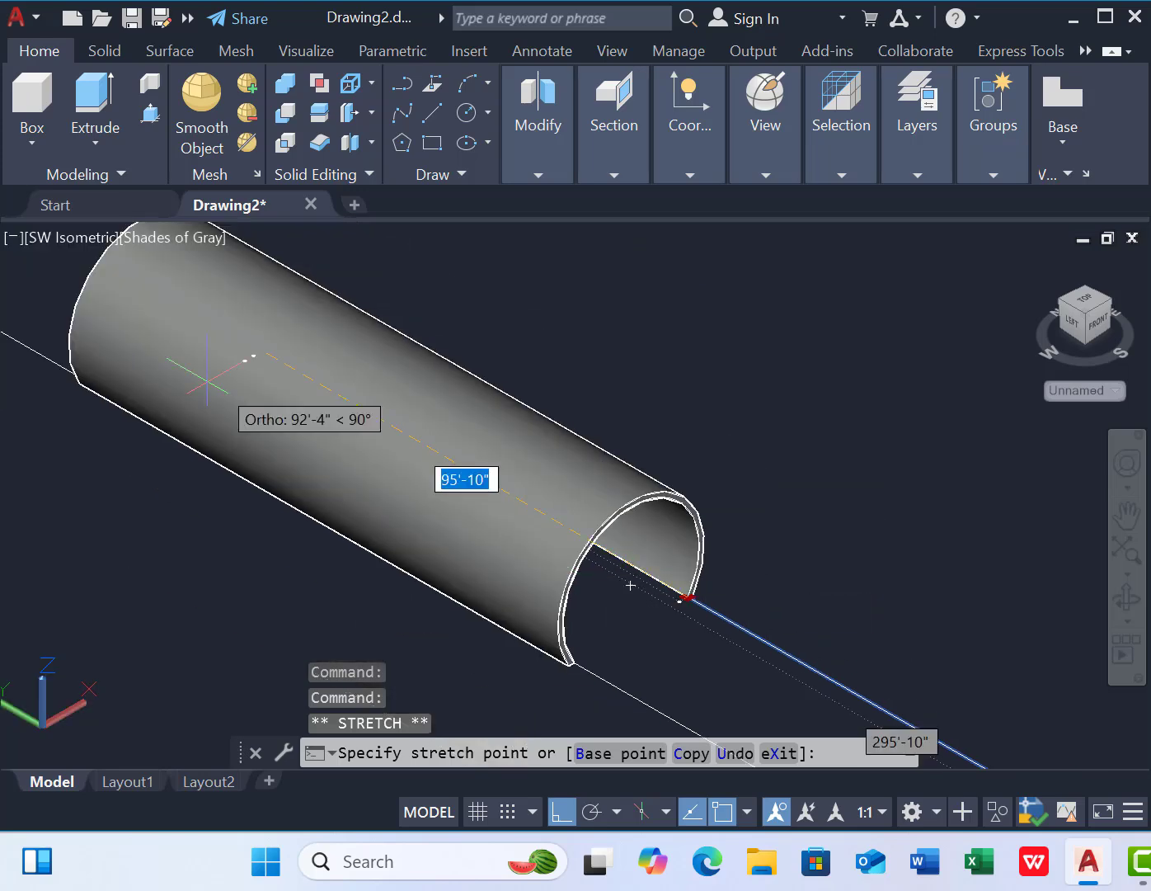
pyautogui.press('Escape')
pyautogui.hotkey('ctrl', 'z')
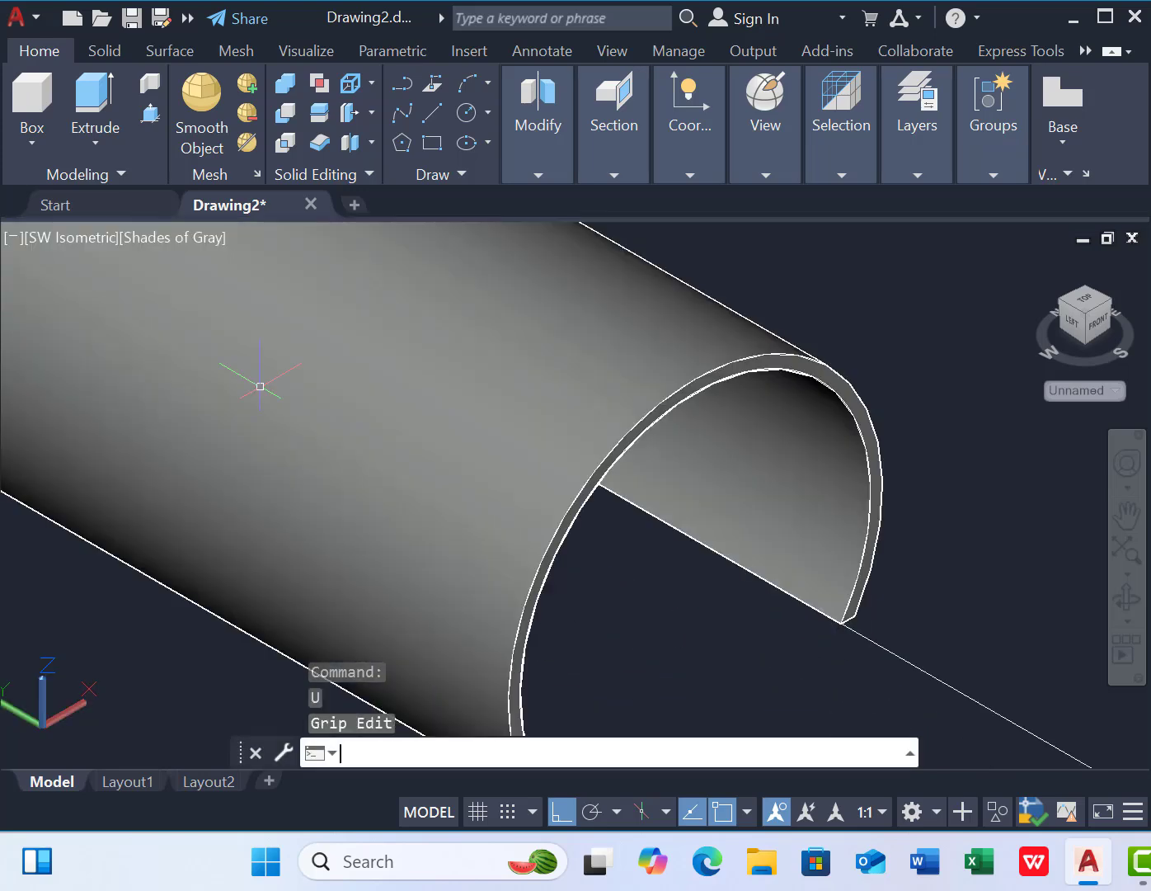
# - Stretch the far line's shell end 400' backward along the shell's length
pyautogui.scroll(-5, 640, 525)
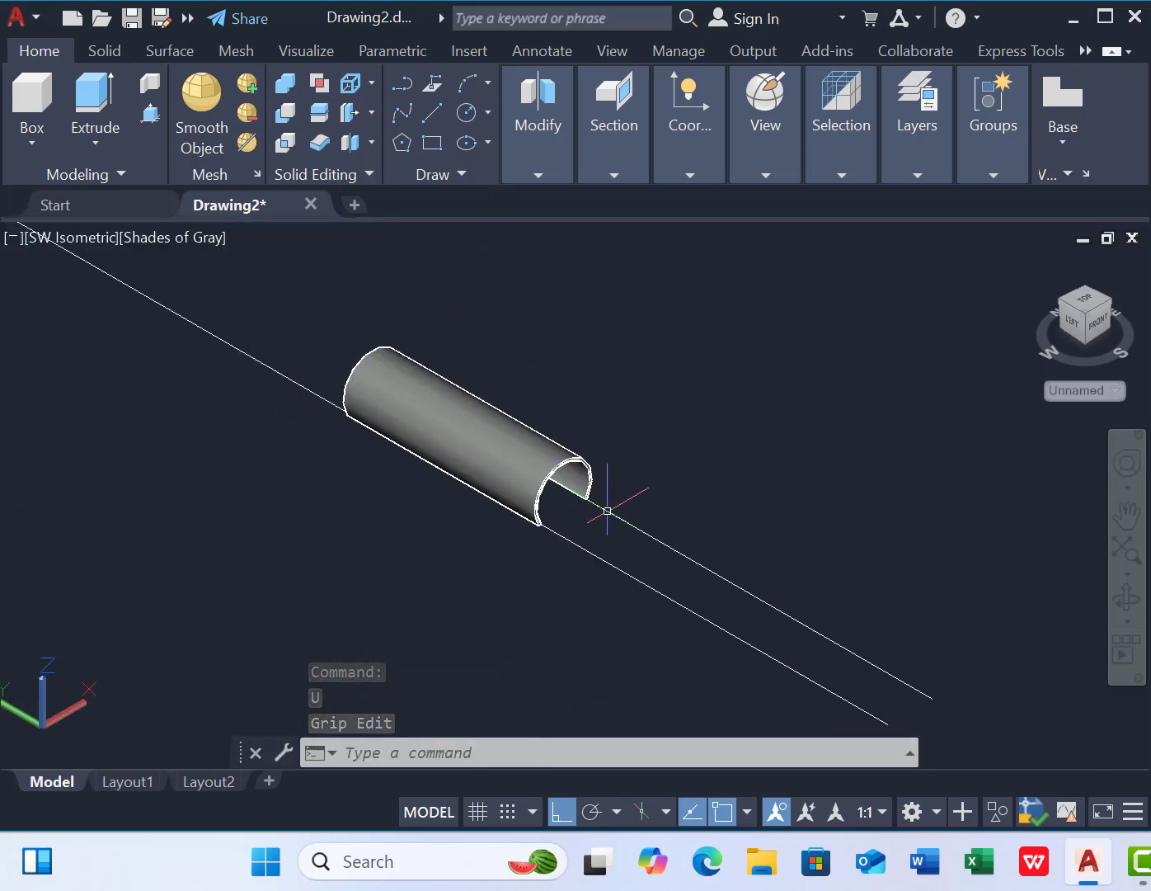
pyautogui.click(607, 510)
pyautogui.scroll(5, 607, 511)
pyautogui.click(565, 475)
pyautogui.scroll(-5, 445, 473)
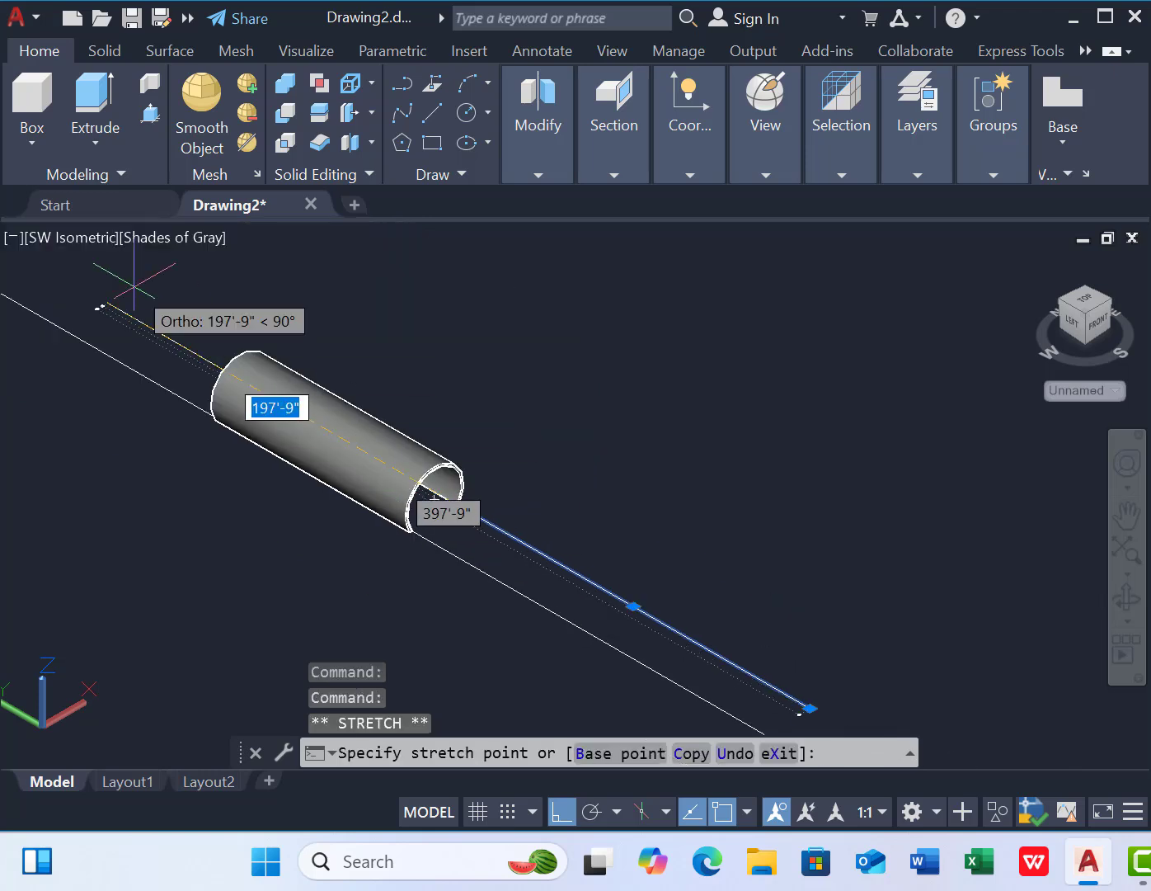
pyautogui.write("400'")
pyautogui.press('Return')
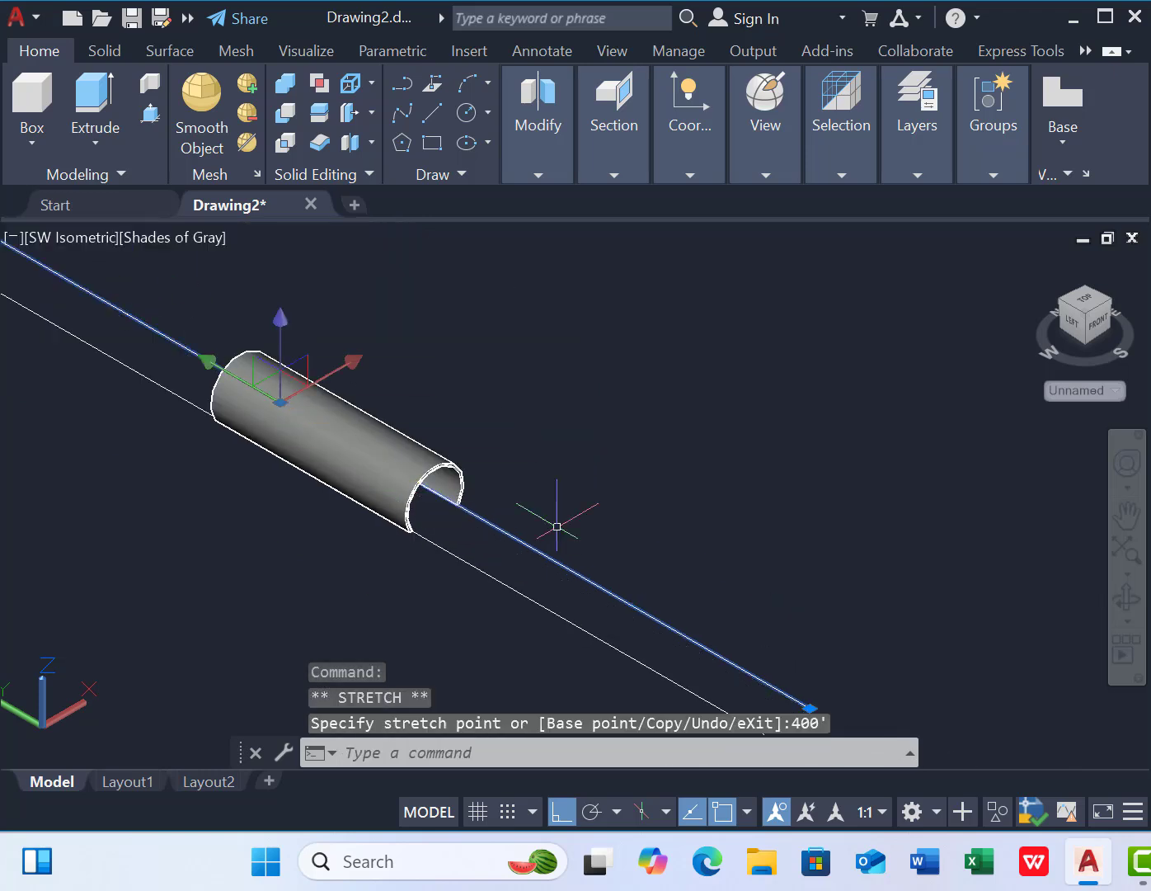
pyautogui.scroll(-4, 673, 548)
pyautogui.press('Escape')
pyautogui.scroll(2, 635, 544)
pyautogui.scroll(-1, 633, 525)
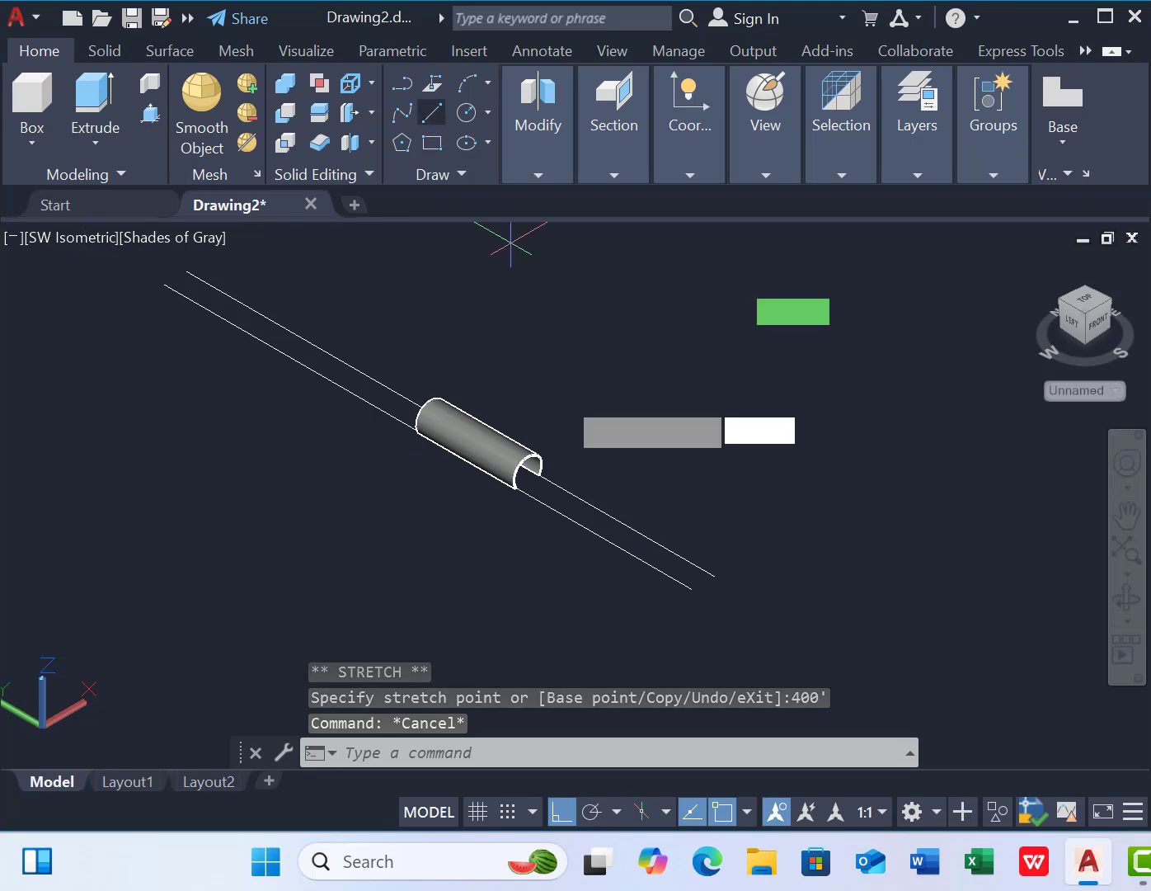
# - Draw a line joining the front ends of the two long parallel lines
pyautogui.click(431, 113)
pyautogui.scroll(3, 673, 540)
pyautogui.click(678, 534)
pyautogui.press('Return')
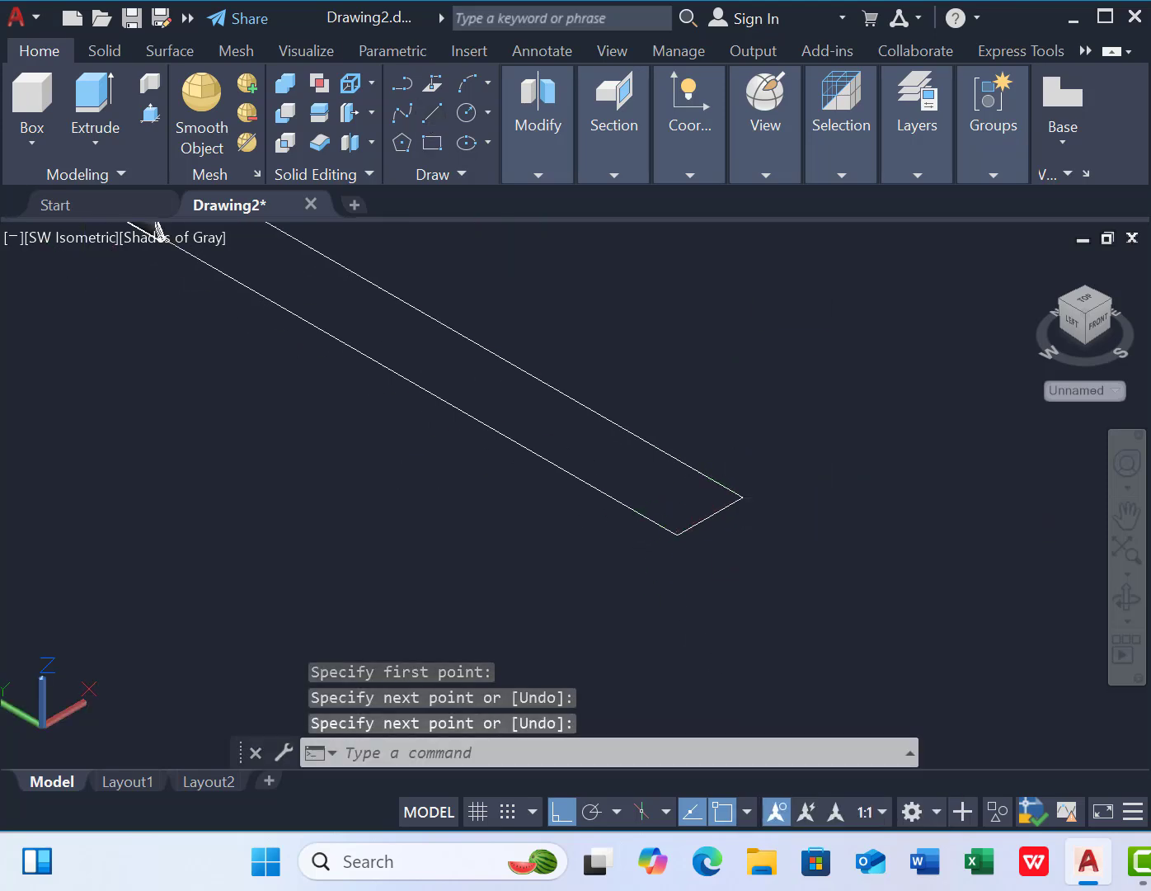
# - Draw a line joining the back ends of the two long parallel lines
pyautogui.scroll(-6, 947, 624)
pyautogui.press('Return')
pyautogui.scroll(5, 522, 368)
pyautogui.click(472, 401)
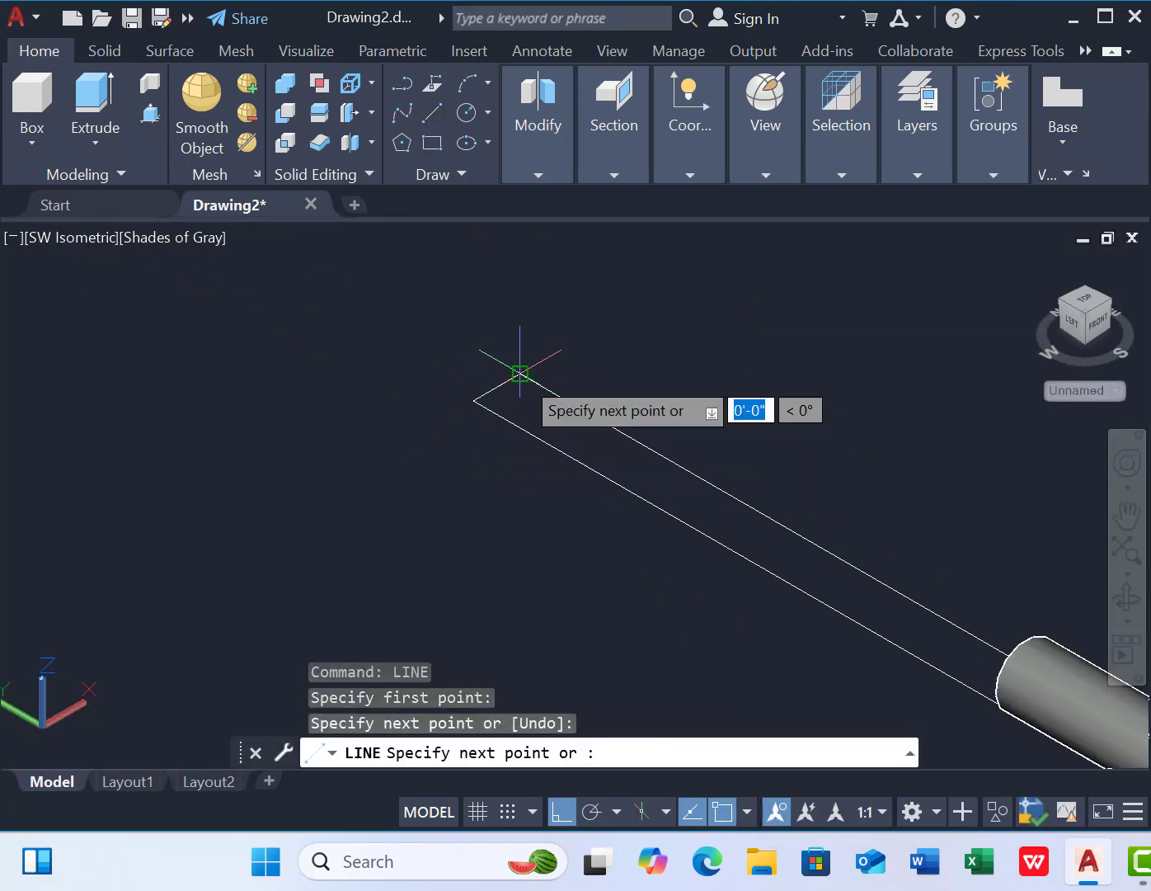
pyautogui.click(521, 368)
pyautogui.press('Return')
# - Draw a slab box over the closed outline, from its back corner to the opposite front corner, extending 24" downward
pyautogui.scroll(-4, 668, 544)
pyautogui.scroll(2, 621, 577)
pyautogui.click(31, 97)
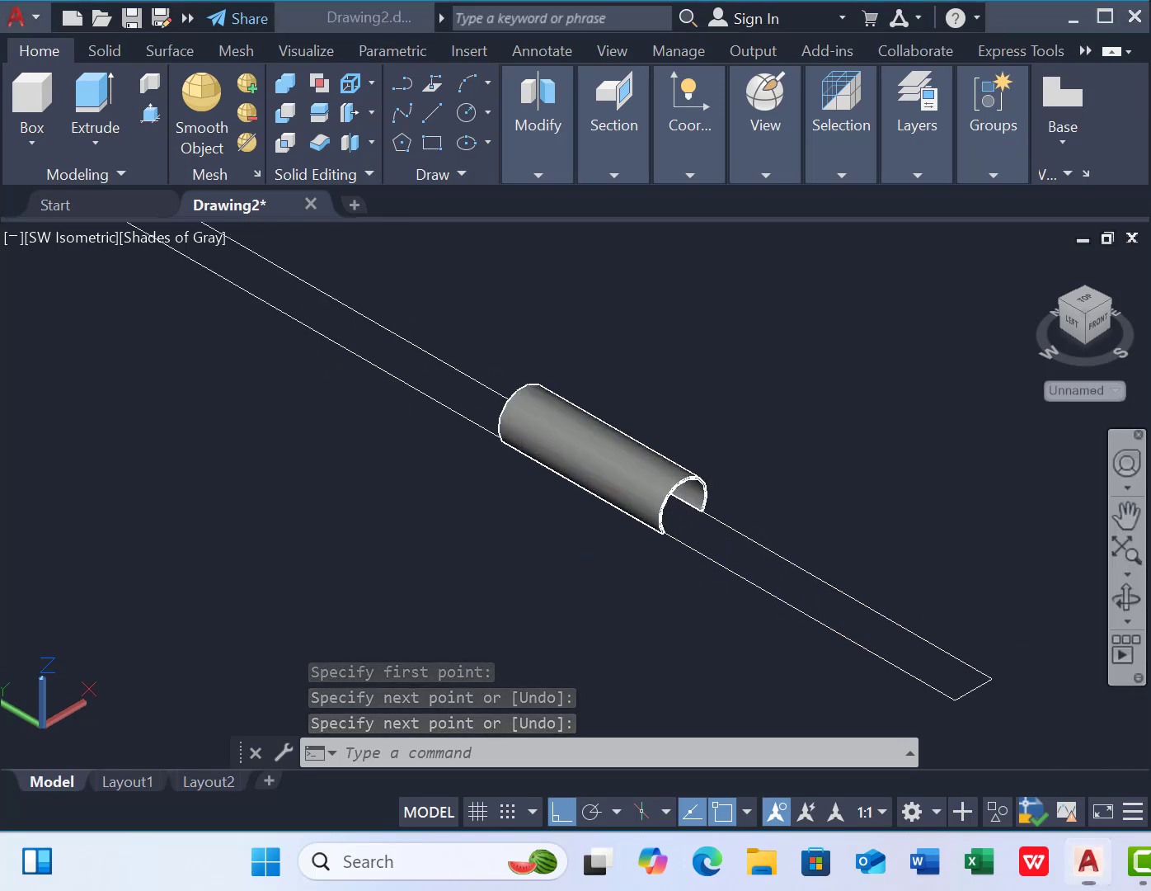
pyautogui.scroll(-4, 107, 309)
pyautogui.scroll(3, 192, 333)
pyautogui.click(189, 334)
pyautogui.scroll(4, 716, 619)
pyautogui.scroll(5, 716, 617)
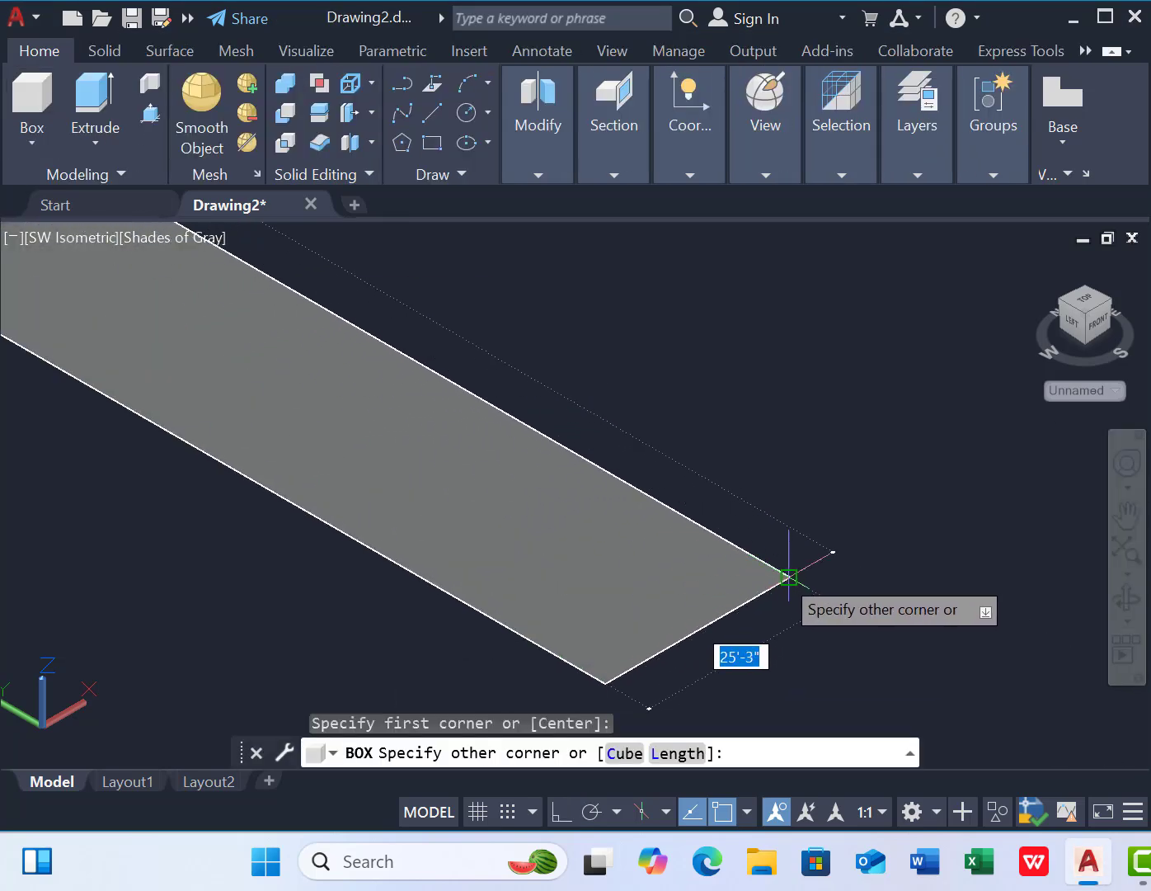
pyautogui.click(790, 571)
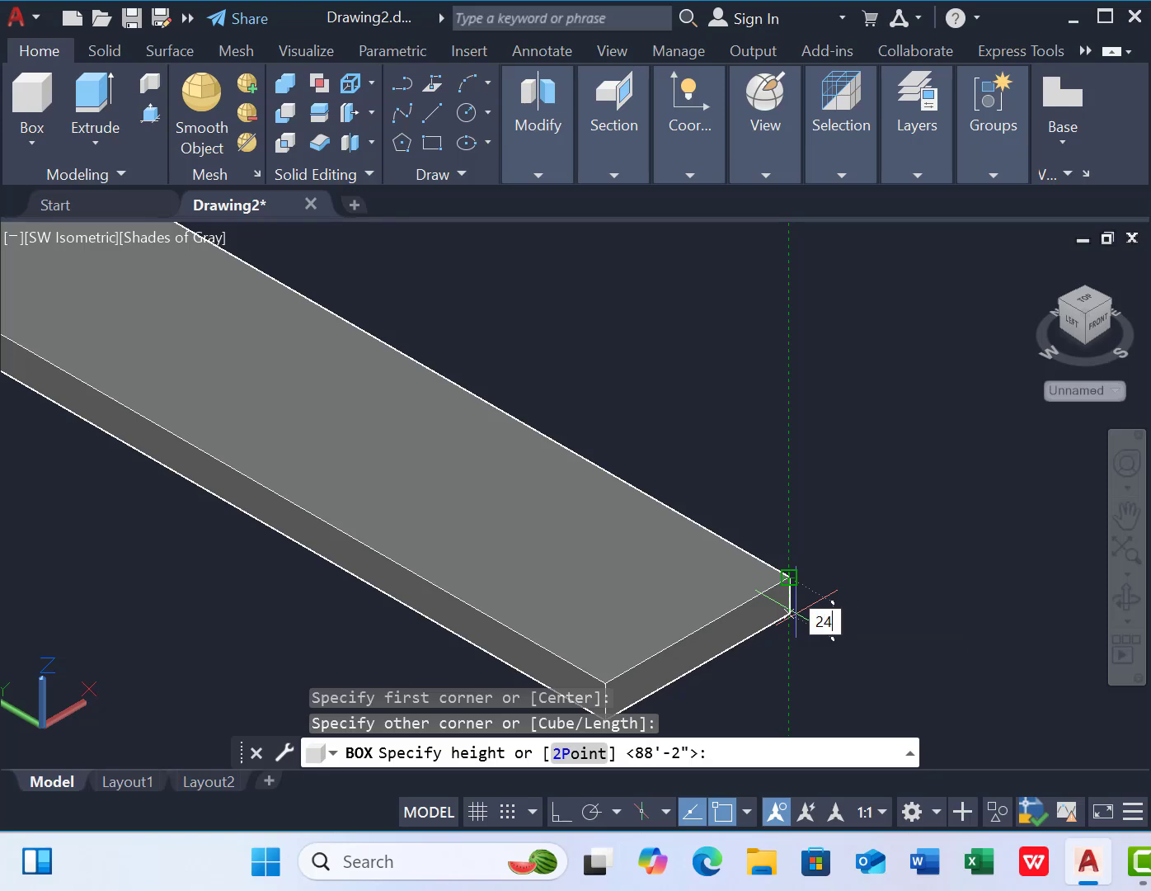
pyautogui.press('Return')
pyautogui.scroll(-6, 714, 578)
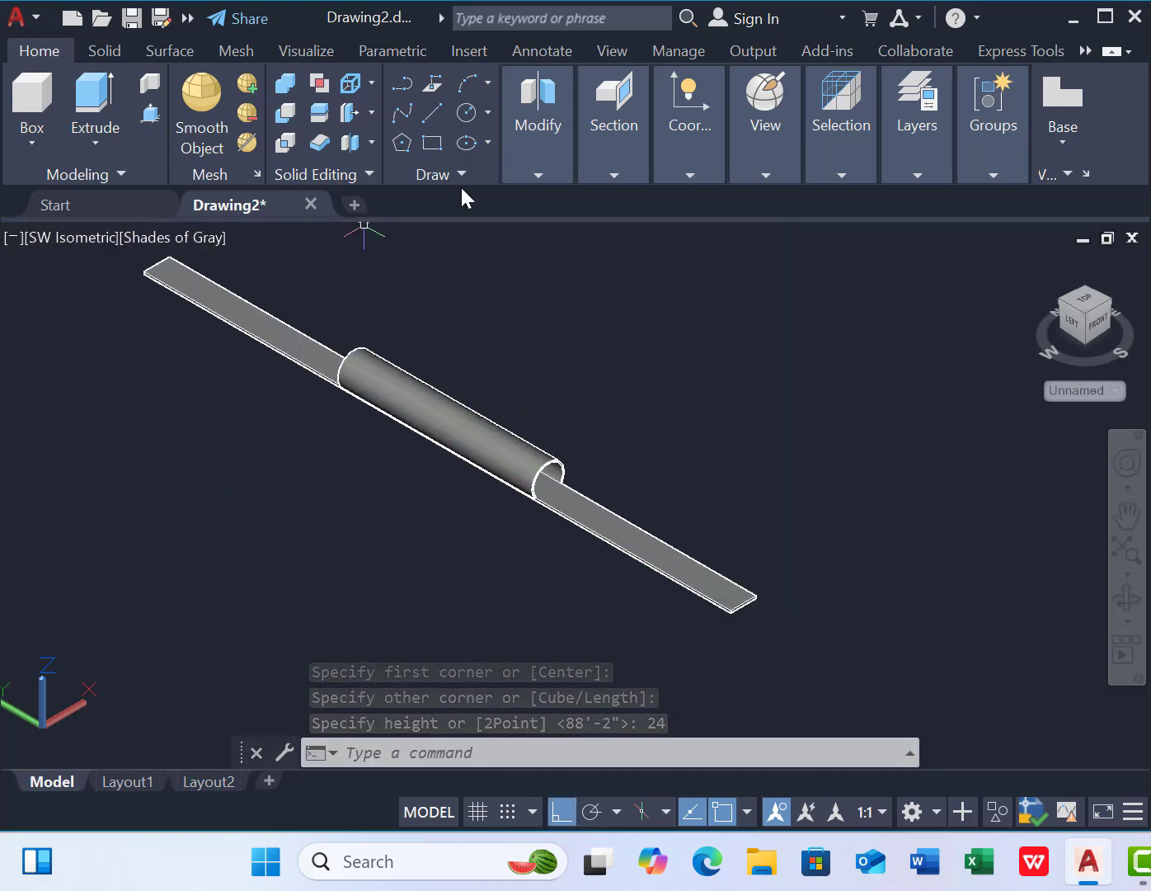
# - Draw a centre line along the slab's top, from the midpoint of its front edge to the midpoint of its back edge
pyautogui.click(432, 111)
pyautogui.scroll(3, 689, 629)
pyautogui.click(725, 612)
pyautogui.scroll(-5, 615, 621)
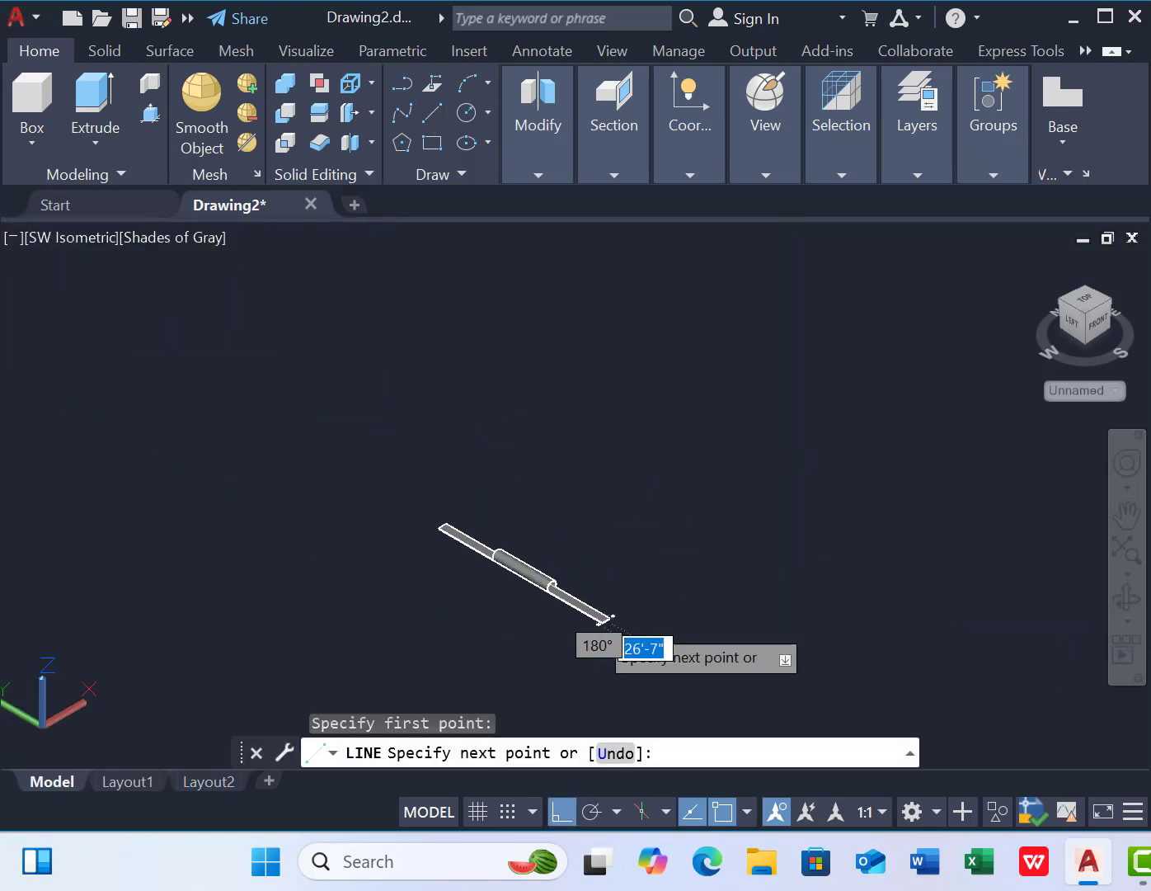
pyautogui.scroll(5, 612, 618)
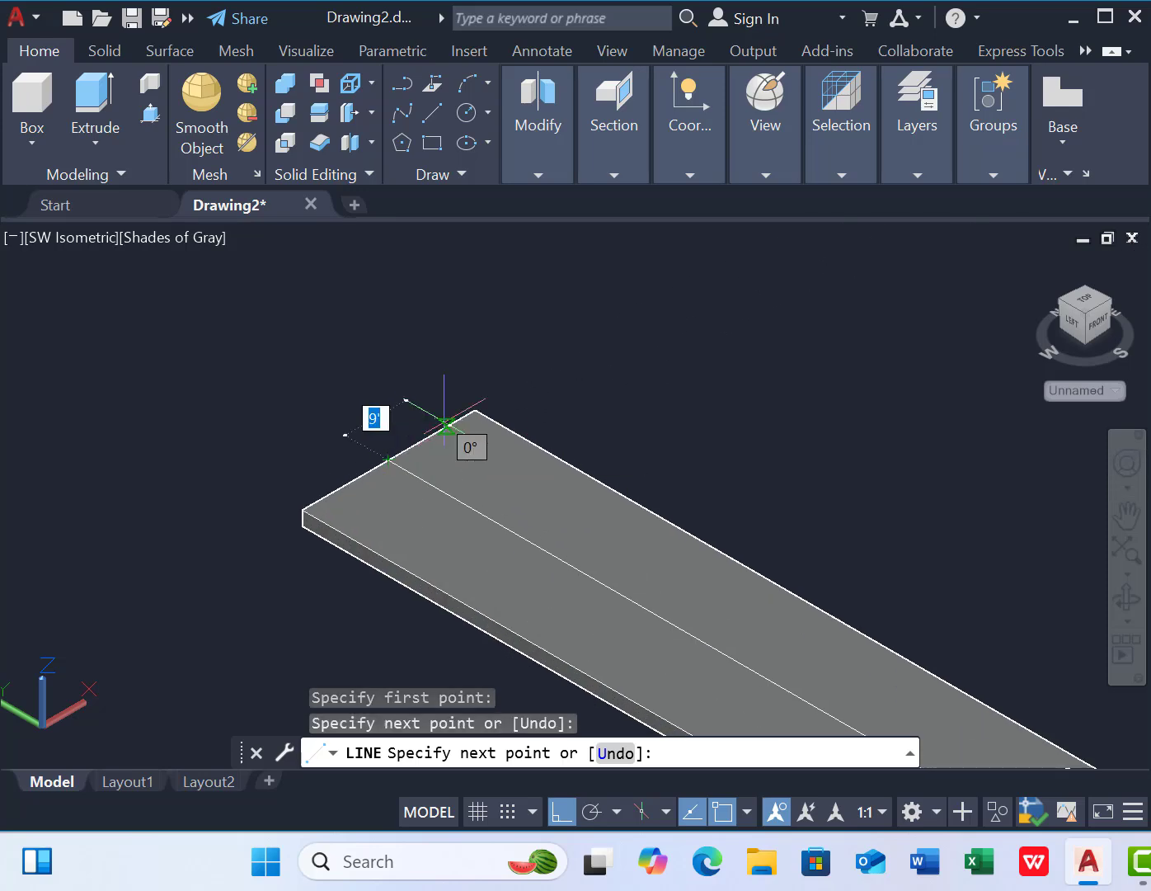
pyautogui.press('Return')
# - Draw a 12" by 9' box, 3" thick, in the empty space in front of the slab's front end
pyautogui.scroll(-10, 422, 423)
pyautogui.scroll(7, 579, 522)
pyautogui.scroll(3, 636, 541)
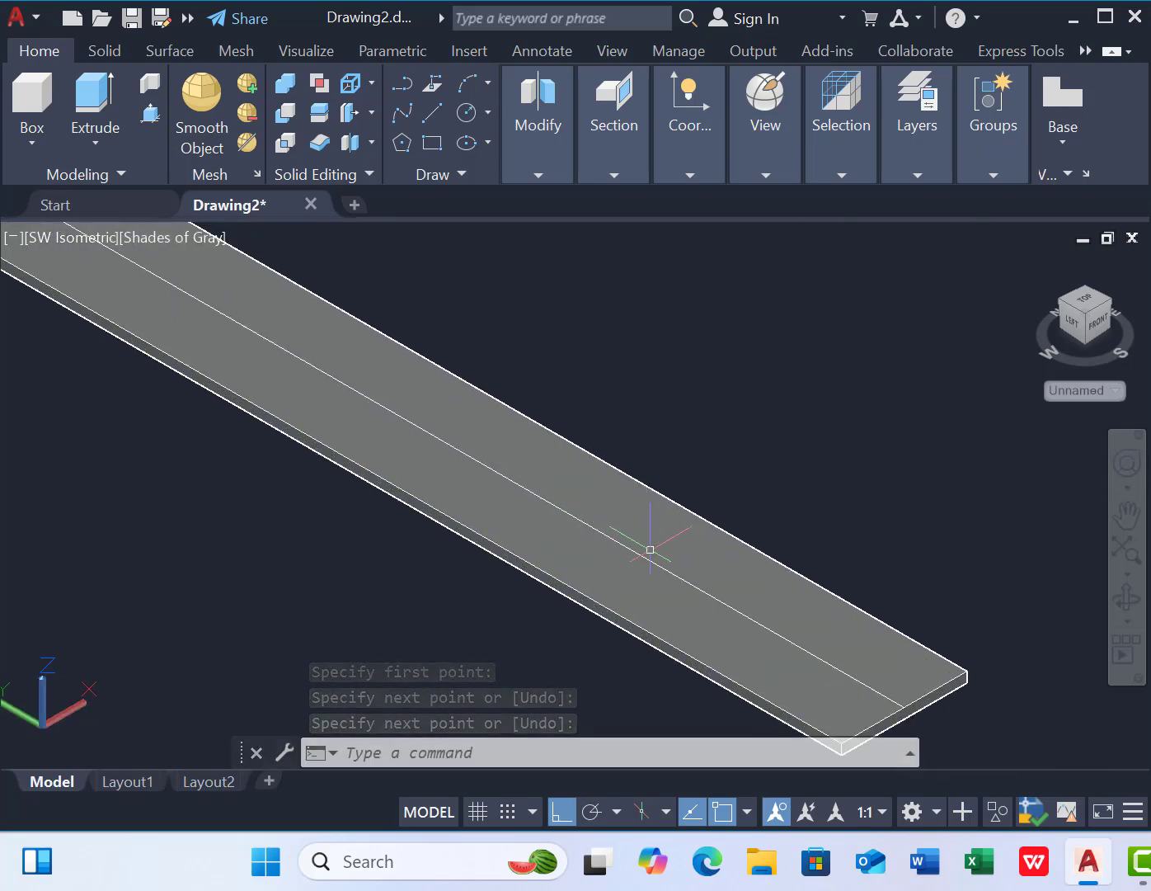
pyautogui.click(32, 99)
pyautogui.scroll(-4, 396, 294)
pyautogui.click(641, 524)
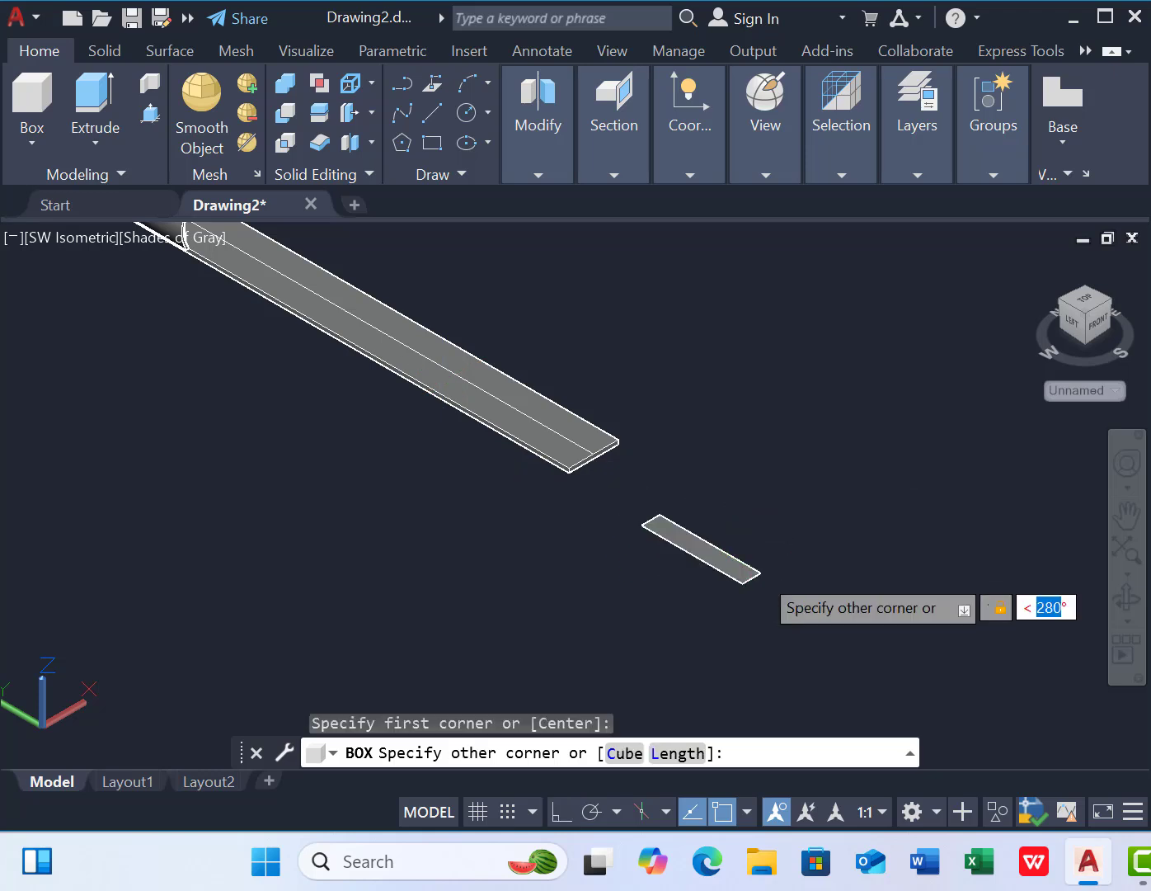
pyautogui.write("12,9'")
pyautogui.press('Return')
pyautogui.scroll(4, 628, 576)
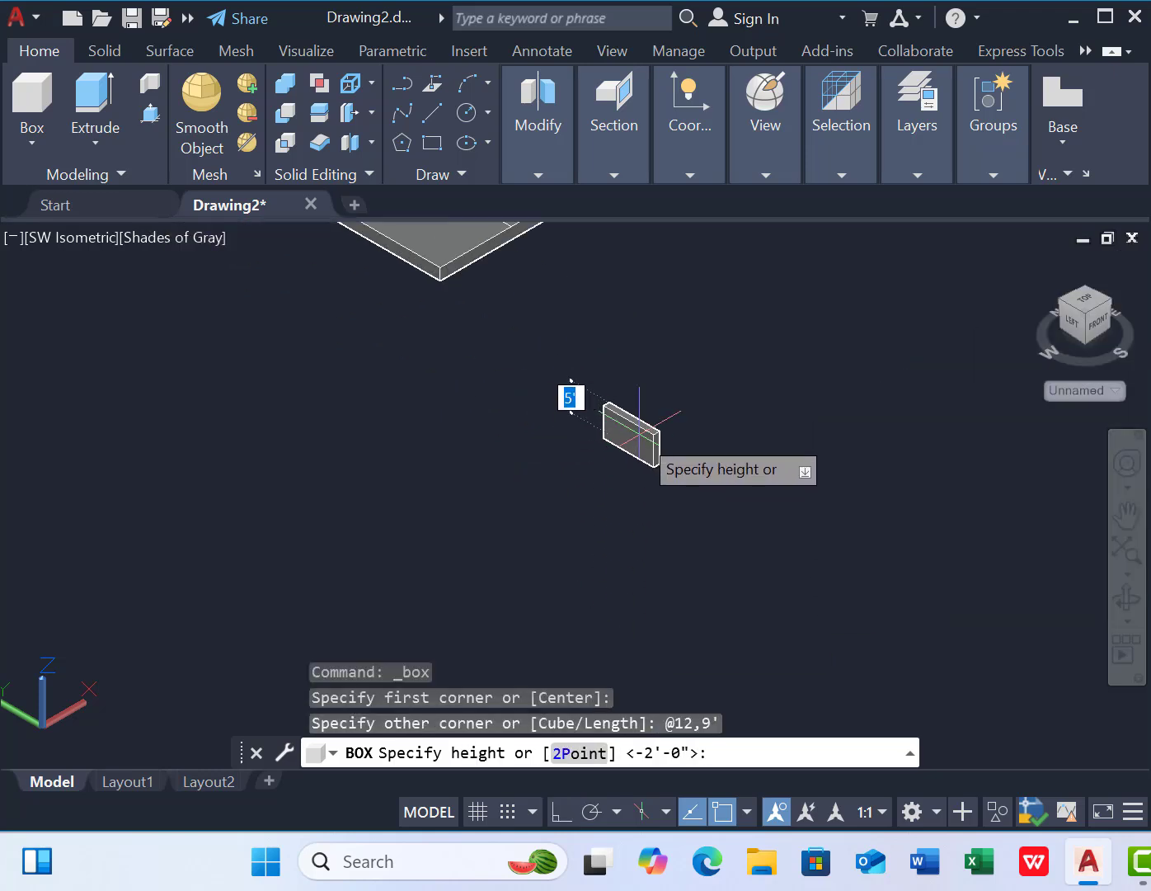
pyautogui.scroll(4, 640, 430)
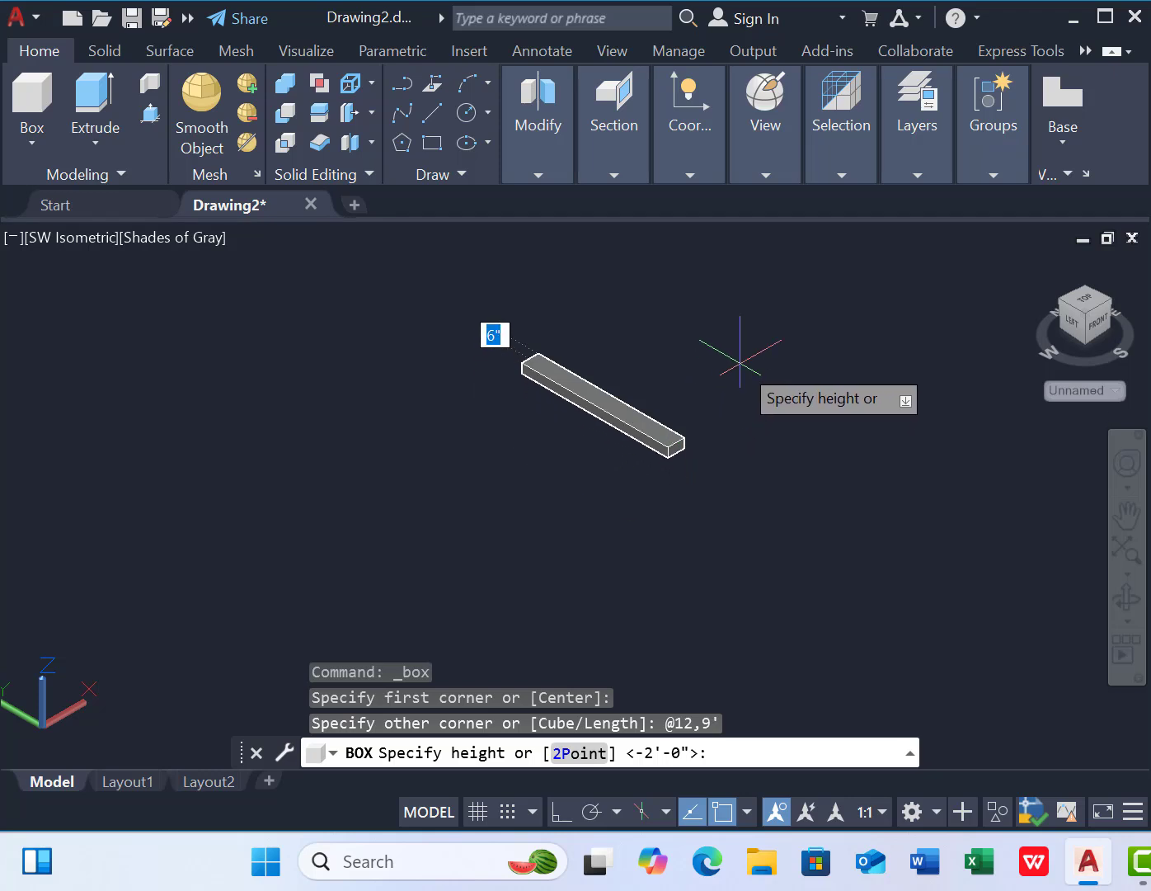
pyautogui.write('3')
pyautogui.press('Return')
# - Delete the small box in front of the slab
pyautogui.click(694, 412)
pyautogui.click(902, 545)
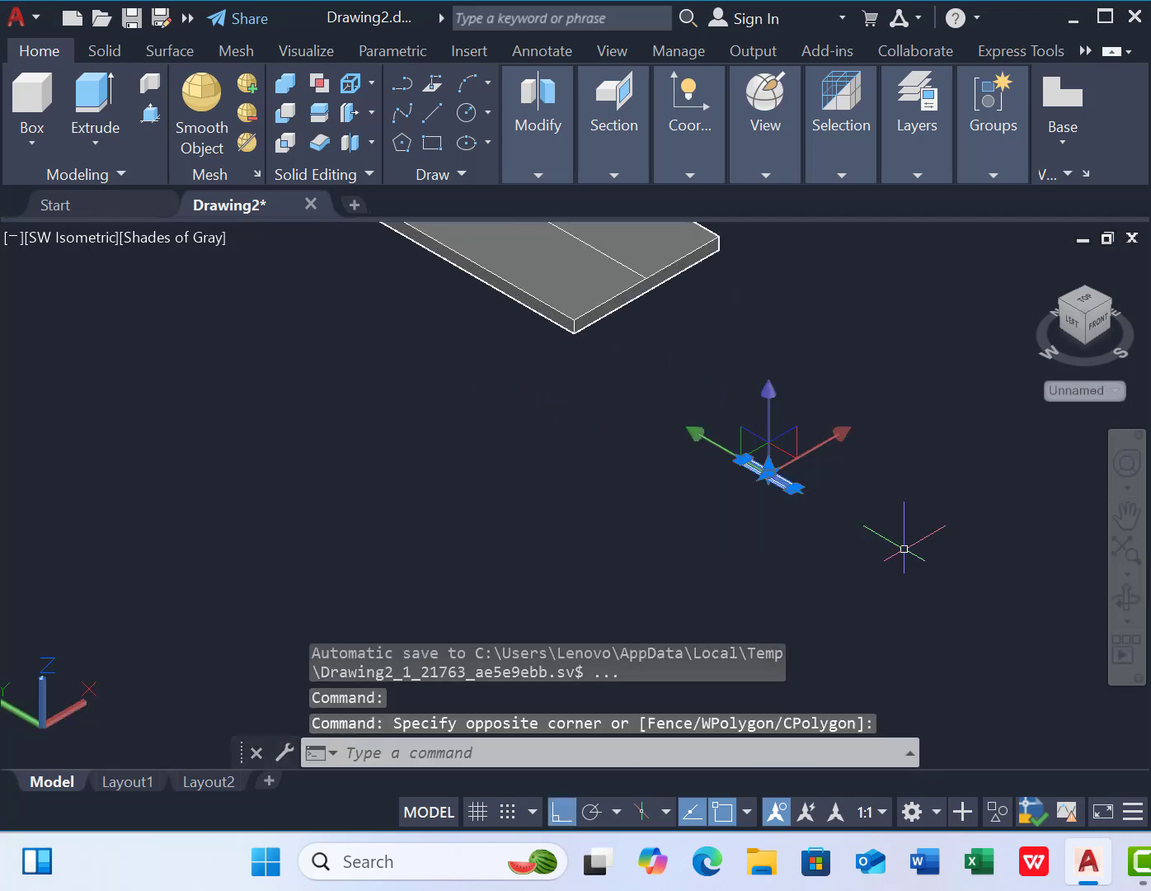
pyautogui.press('Delete')
# - Draw a 24" by 9' box, 2" thick, in the empty space in front of the slab's front end
pyautogui.click(37, 96)
pyautogui.click(562, 461)
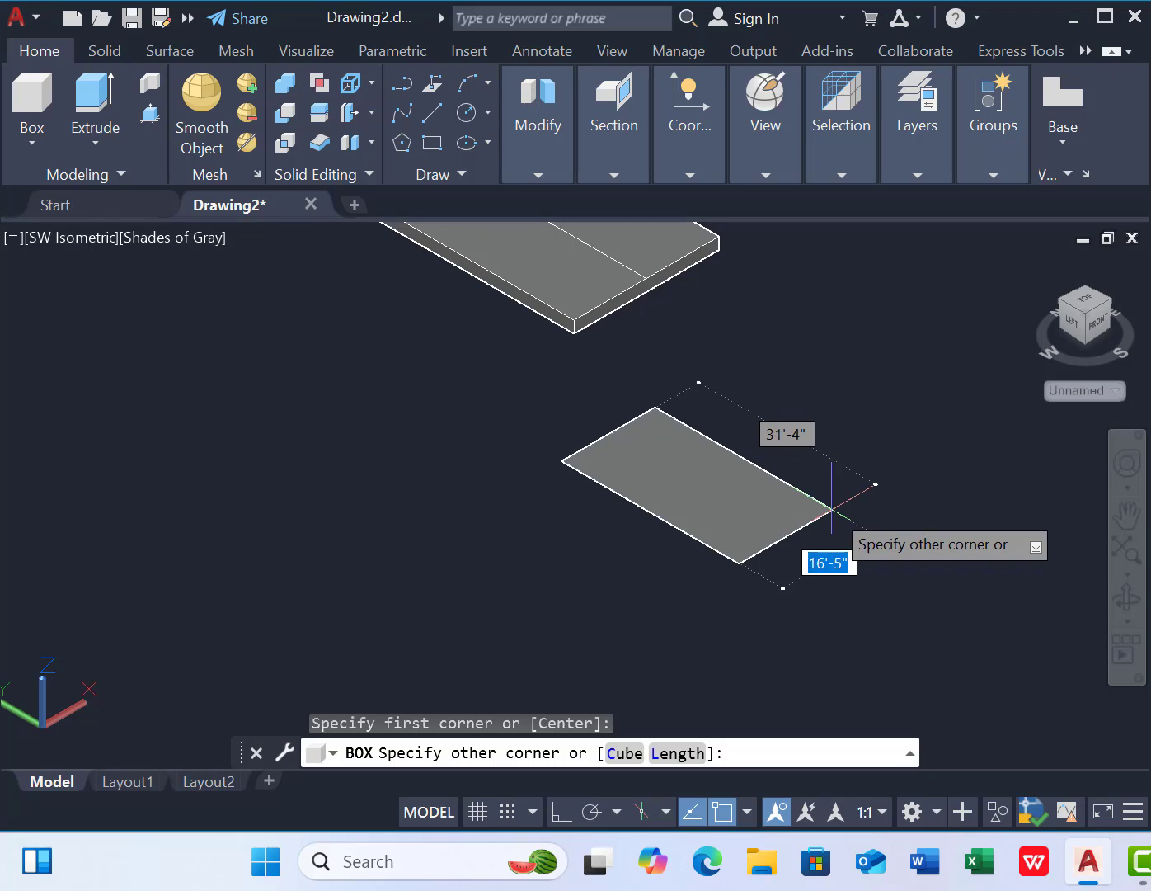
pyautogui.write('24')
pyautogui.press('Tab')
pyautogui.write("9'")
pyautogui.press('Return')
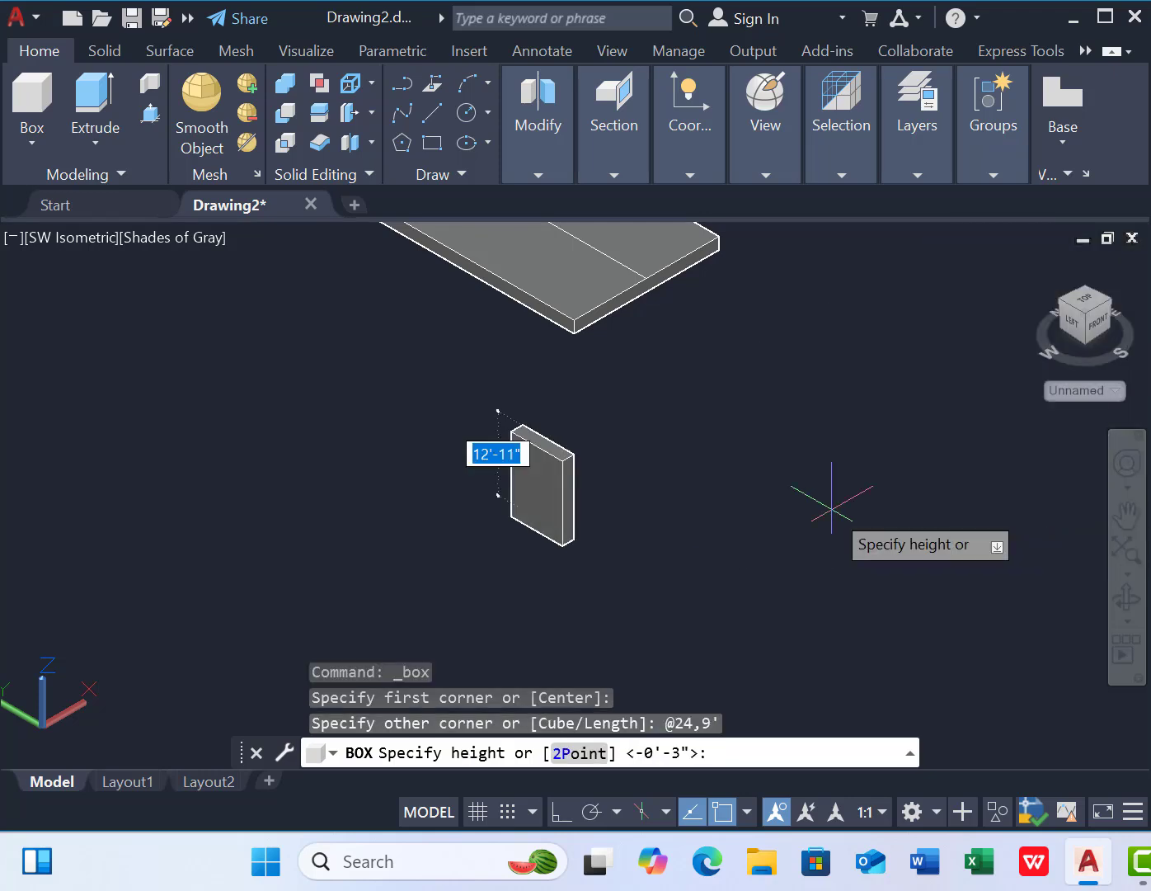
pyautogui.press('Return')
pyautogui.scroll(-4, 618, 555)
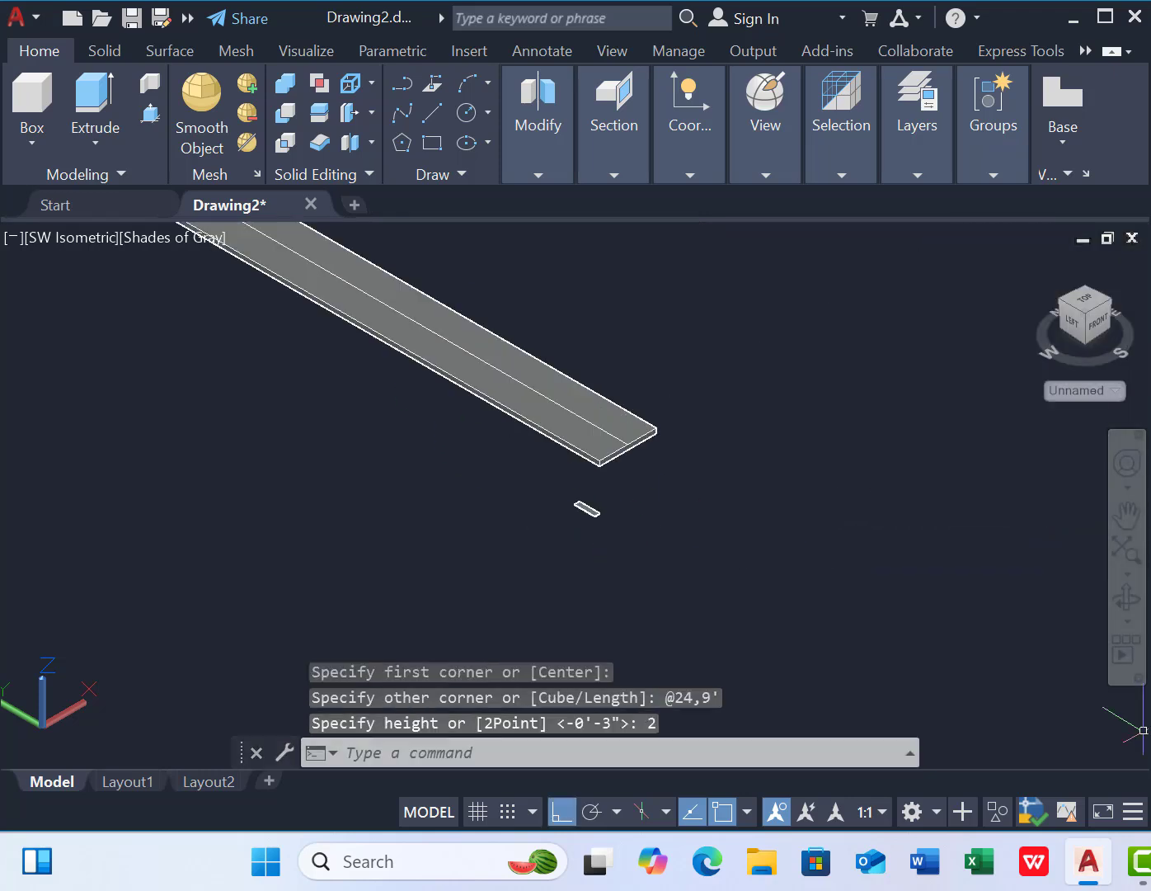
# - Draw a 12" guide line outward from the near top corner of the slab's front end
pyautogui.scroll(2, 776, 435)
pyautogui.click(429, 122)
pyautogui.scroll(3, 722, 551)
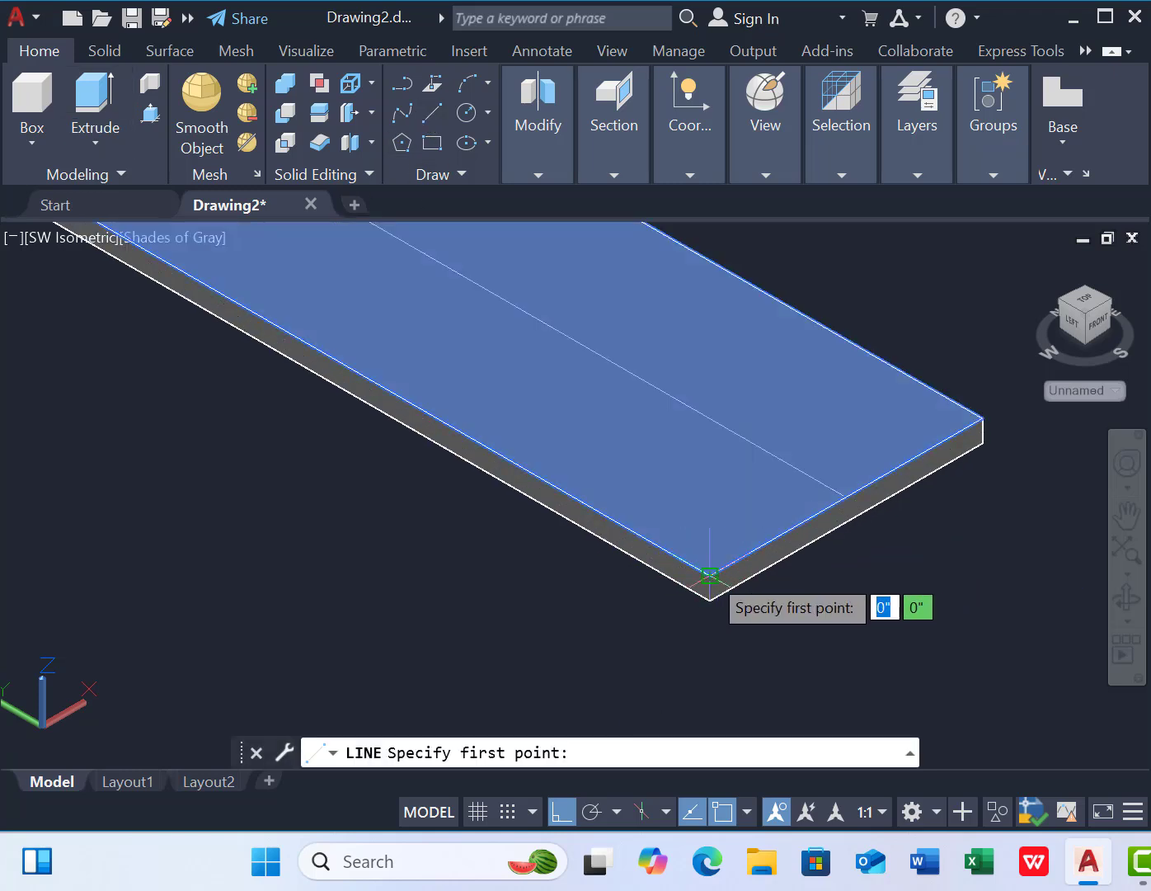
pyautogui.click(710, 574)
pyautogui.press('Return')
pyautogui.press('Return')
# - Offset the short guide line 24" along the slab's front edge toward the centre line
pyautogui.scroll(3, 823, 491)
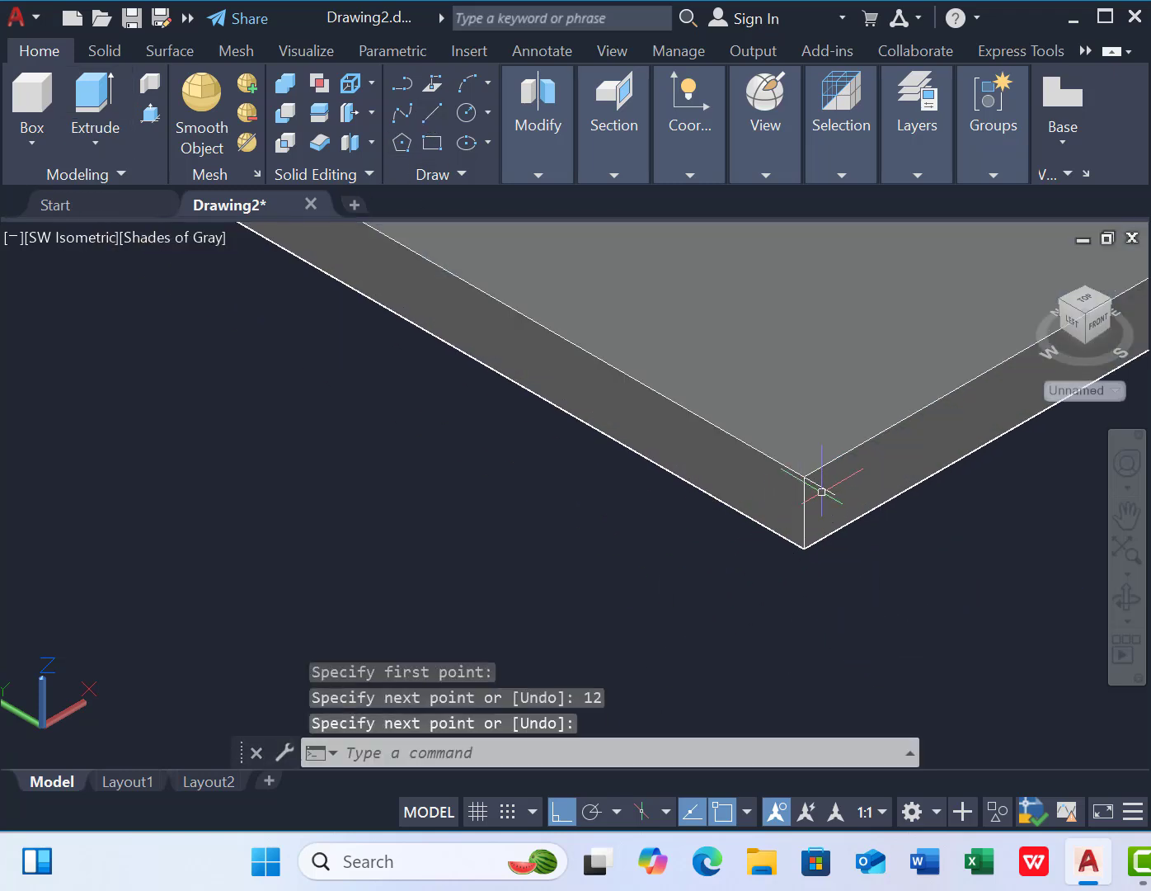
pyautogui.write('o')
pyautogui.press('Return')
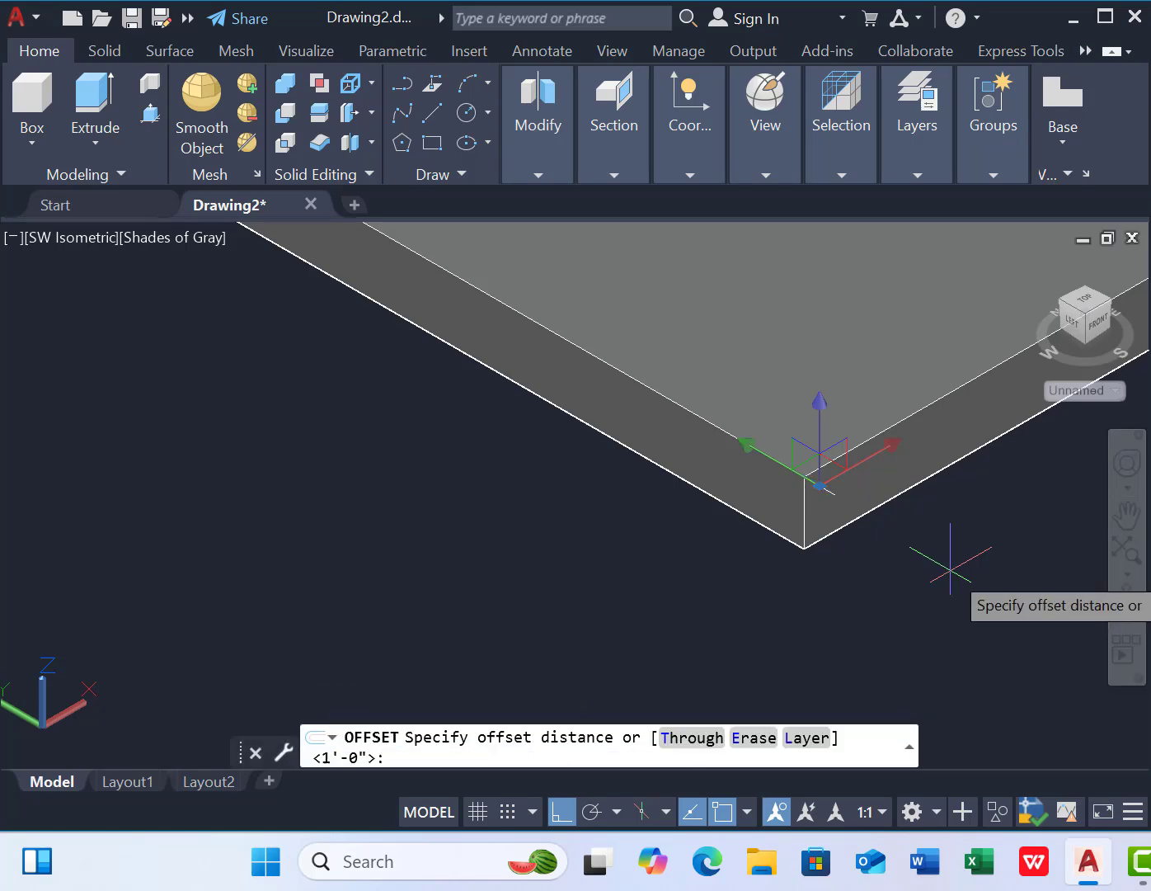
pyautogui.write('24')
pyautogui.press('Return')
pyautogui.scroll(-3, 561, 536)
pyautogui.click(742, 550)
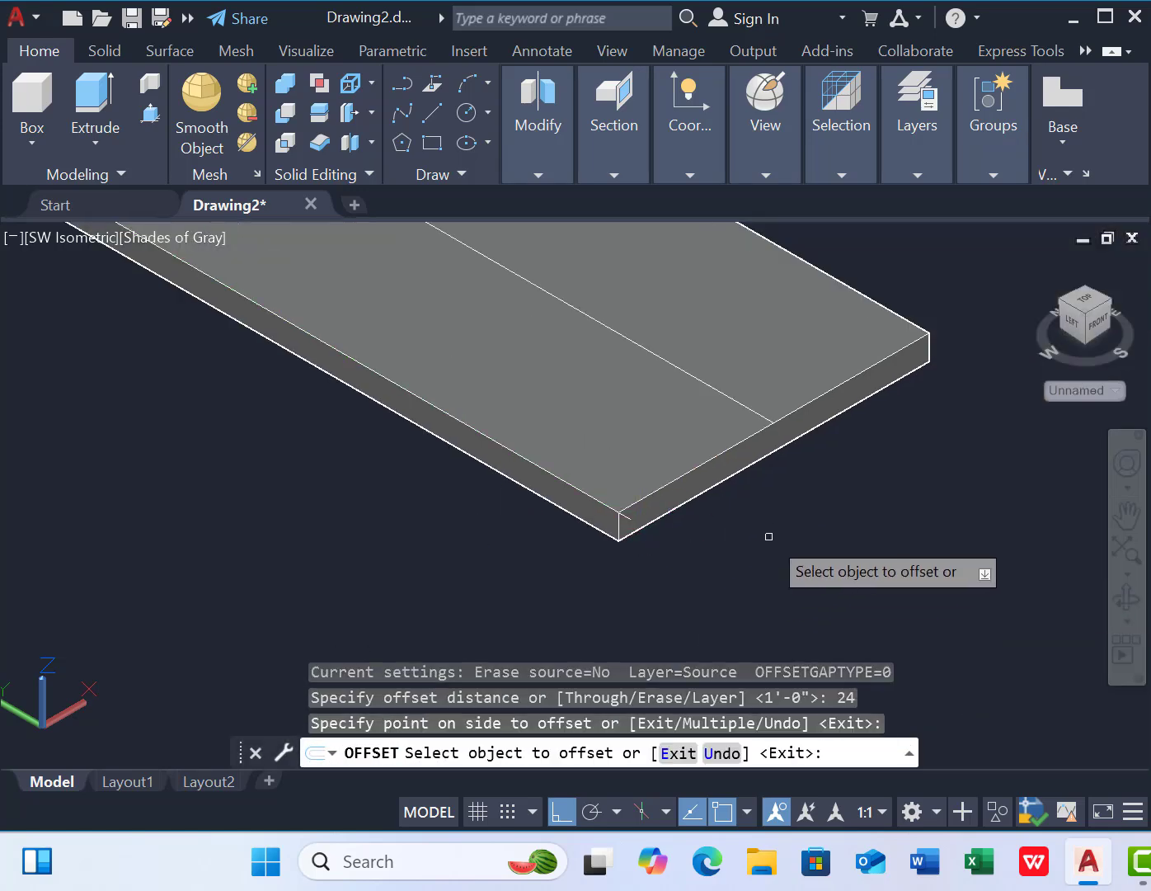
pyautogui.scroll(3, 648, 526)
pyautogui.click(578, 502)
pyautogui.click(679, 482)
pyautogui.scroll(-5, 710, 615)
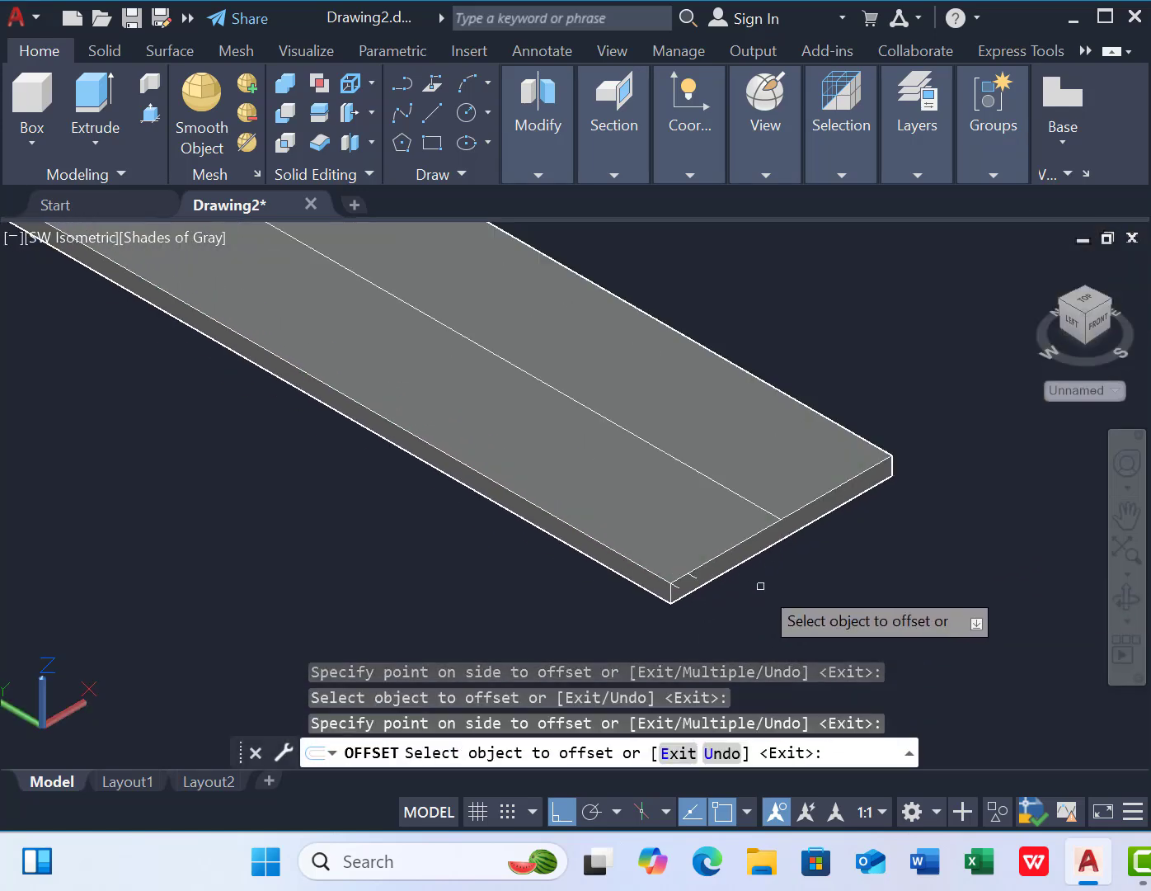
pyautogui.press('Escape')
# - Copy both short guide lines to the far corner of the slab's front edge
pyautogui.scroll(5, 696, 578)
pyautogui.click(691, 579)
pyautogui.click(635, 604)
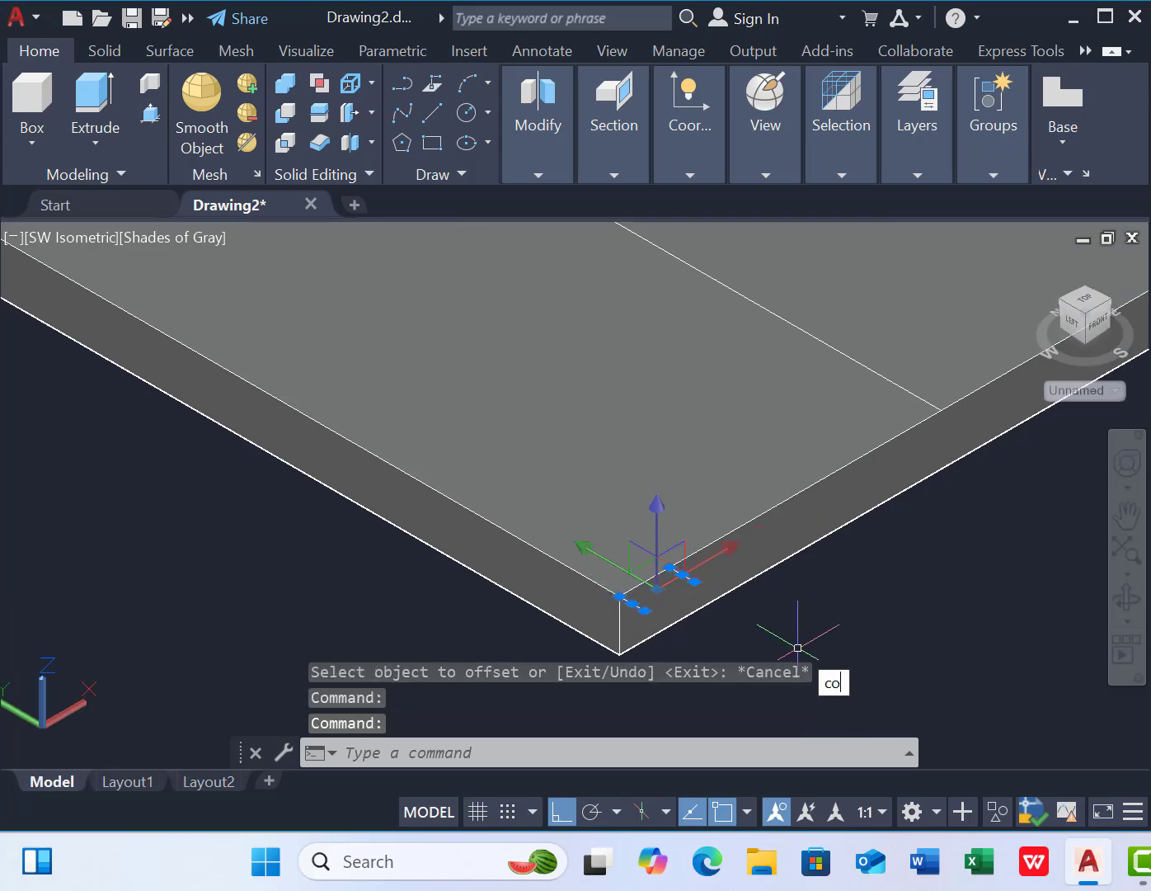
pyautogui.press('Return')
pyautogui.scroll(3, 695, 578)
pyautogui.click(642, 554)
pyautogui.scroll(-7, 681, 681)
pyautogui.scroll(5, 859, 545)
pyautogui.click(861, 535)
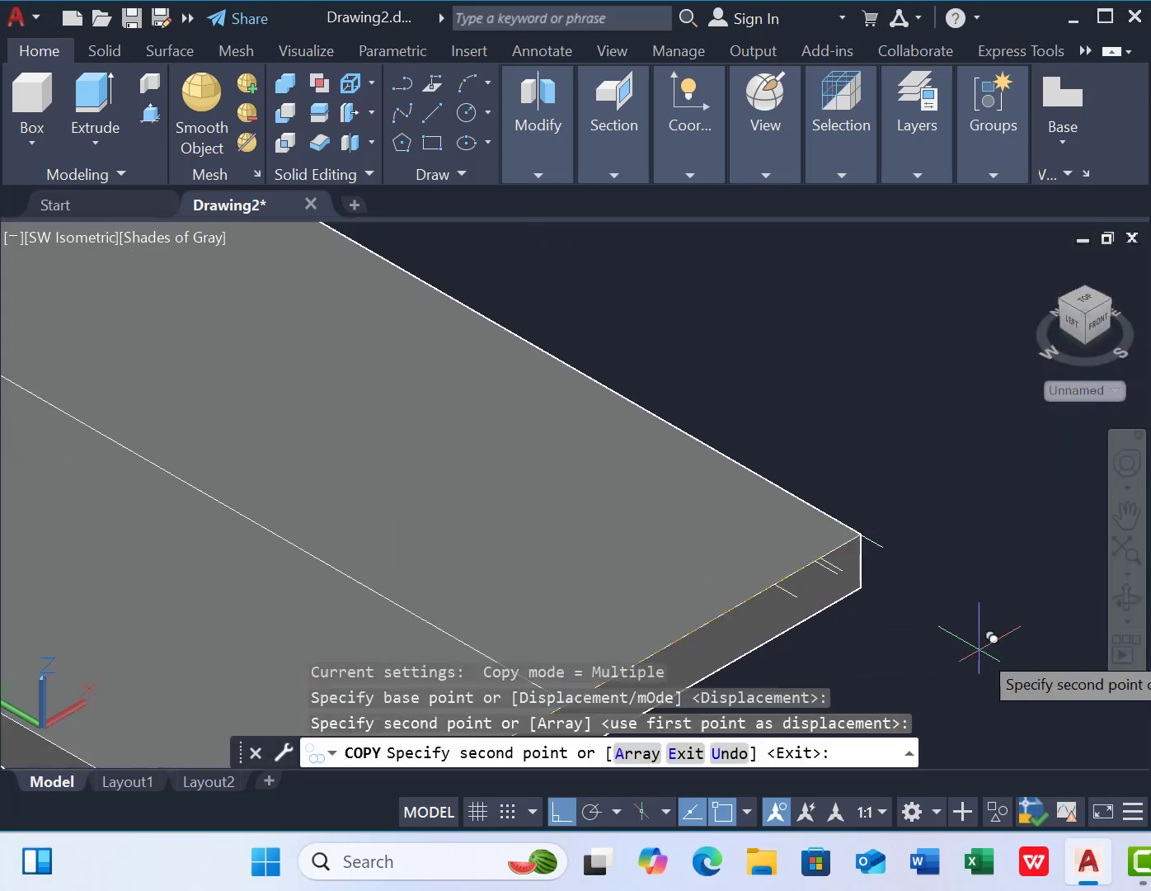
pyautogui.press('Escape')
# - Draw a 1" thick strip box along the slab's near edge, from its back corner to the offset guide line
pyautogui.scroll(-7, 891, 547)
pyautogui.click(31, 103)
pyautogui.scroll(7, 199, 294)
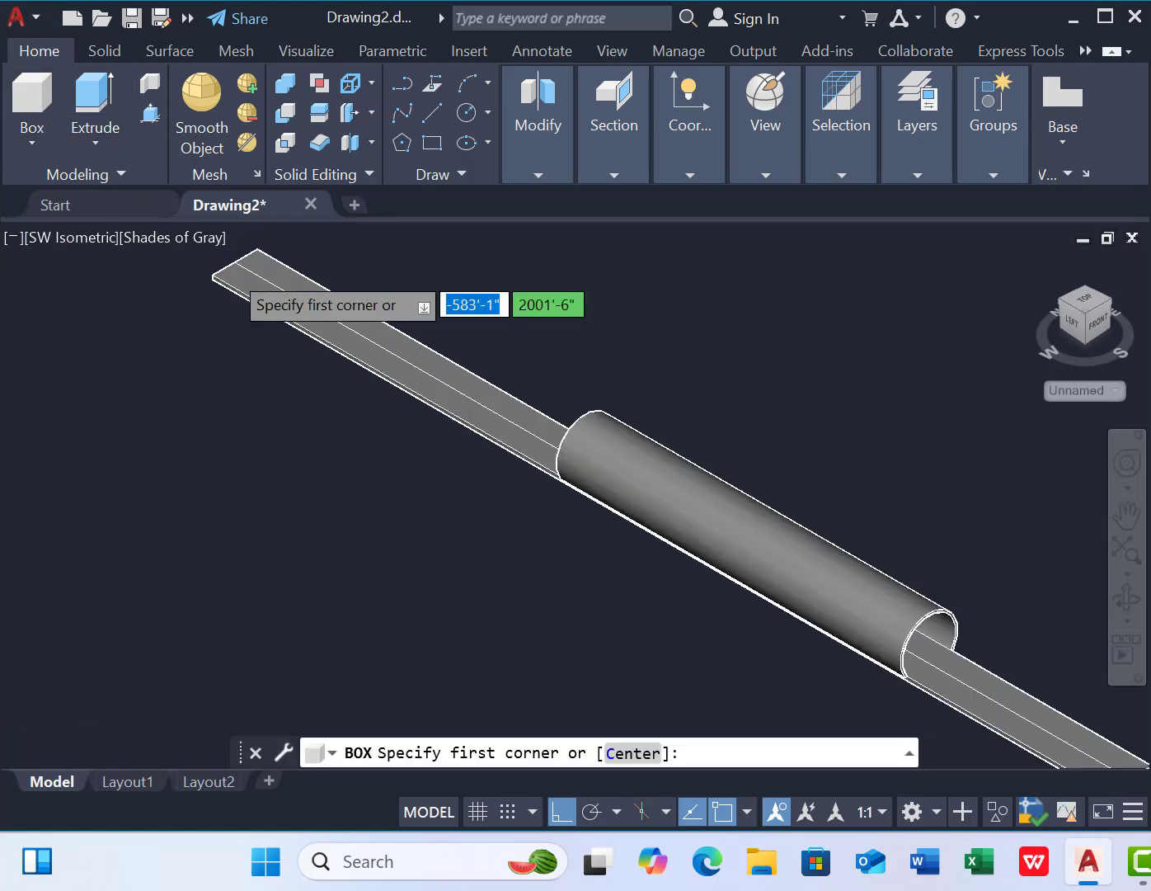
pyautogui.click(143, 299)
pyautogui.scroll(-7, 918, 726)
pyautogui.scroll(8, 539, 496)
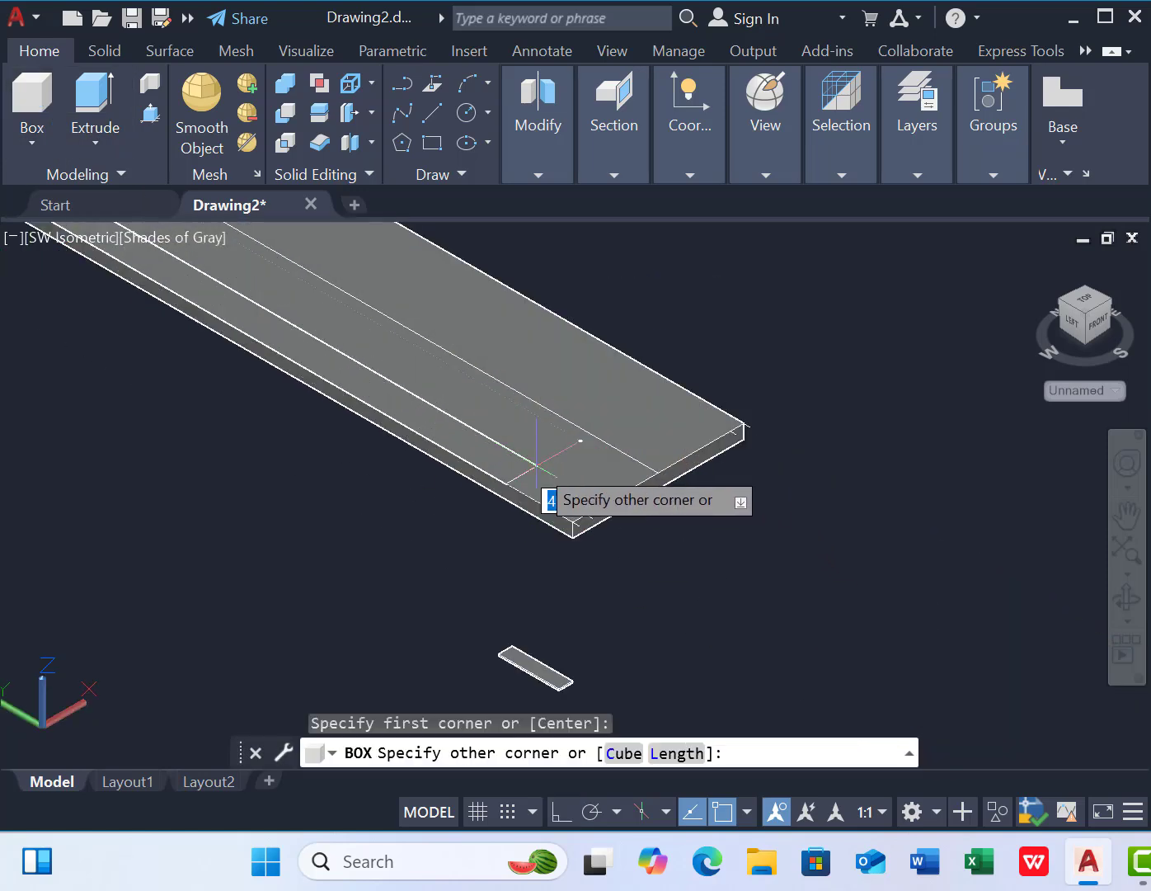
pyautogui.click(733, 665)
pyautogui.write('1')
pyautogui.press('Return')
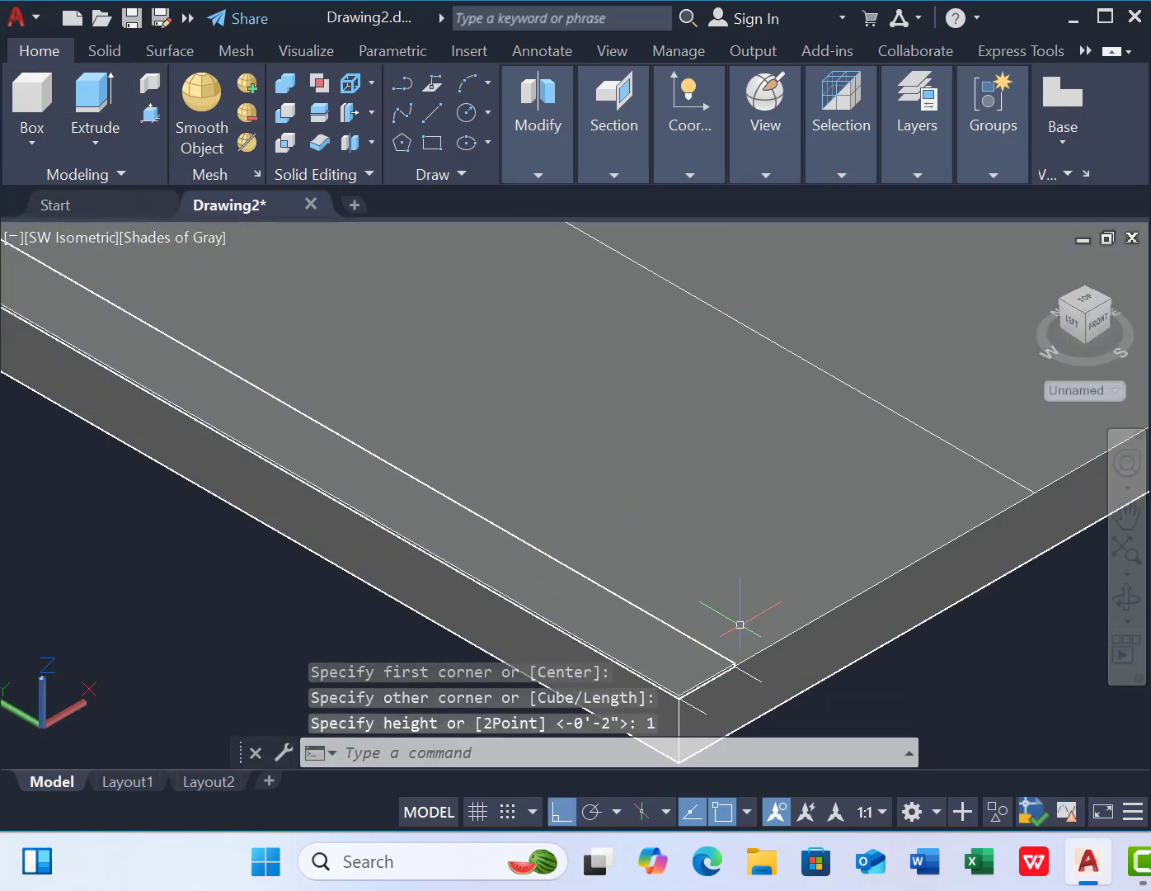
# - Add a matching strip along the slab's far edge and delete the short guide lines at the front corners
pyautogui.scroll(2, 783, 524)
pyautogui.press('Return')
pyautogui.scroll(-4, 645, 525)
# - Move the 24" by 9' box onto the slab, placing its front edge's midpoint at the centre line's front end
pyautogui.click(557, 572)
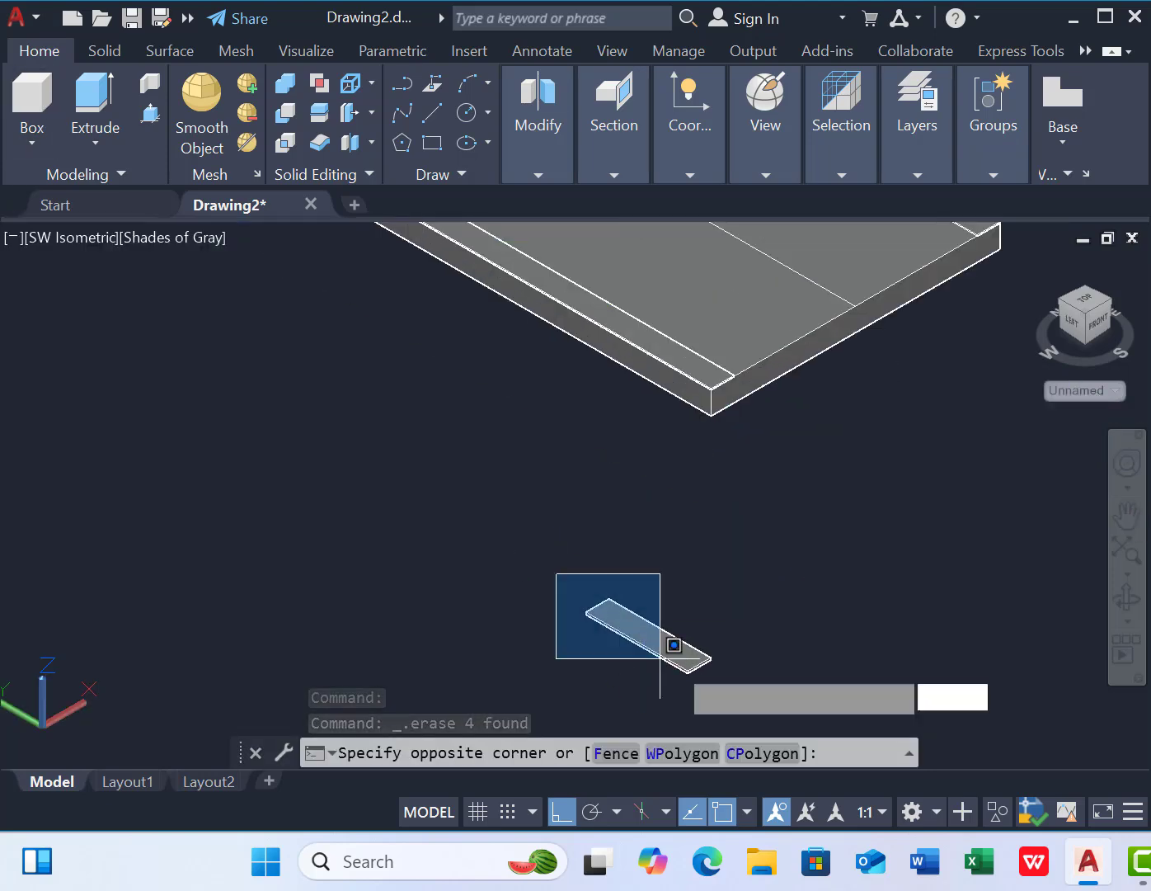
pyautogui.click(801, 696)
pyautogui.write('m')
pyautogui.press('Return')
pyautogui.scroll(5, 801, 696)
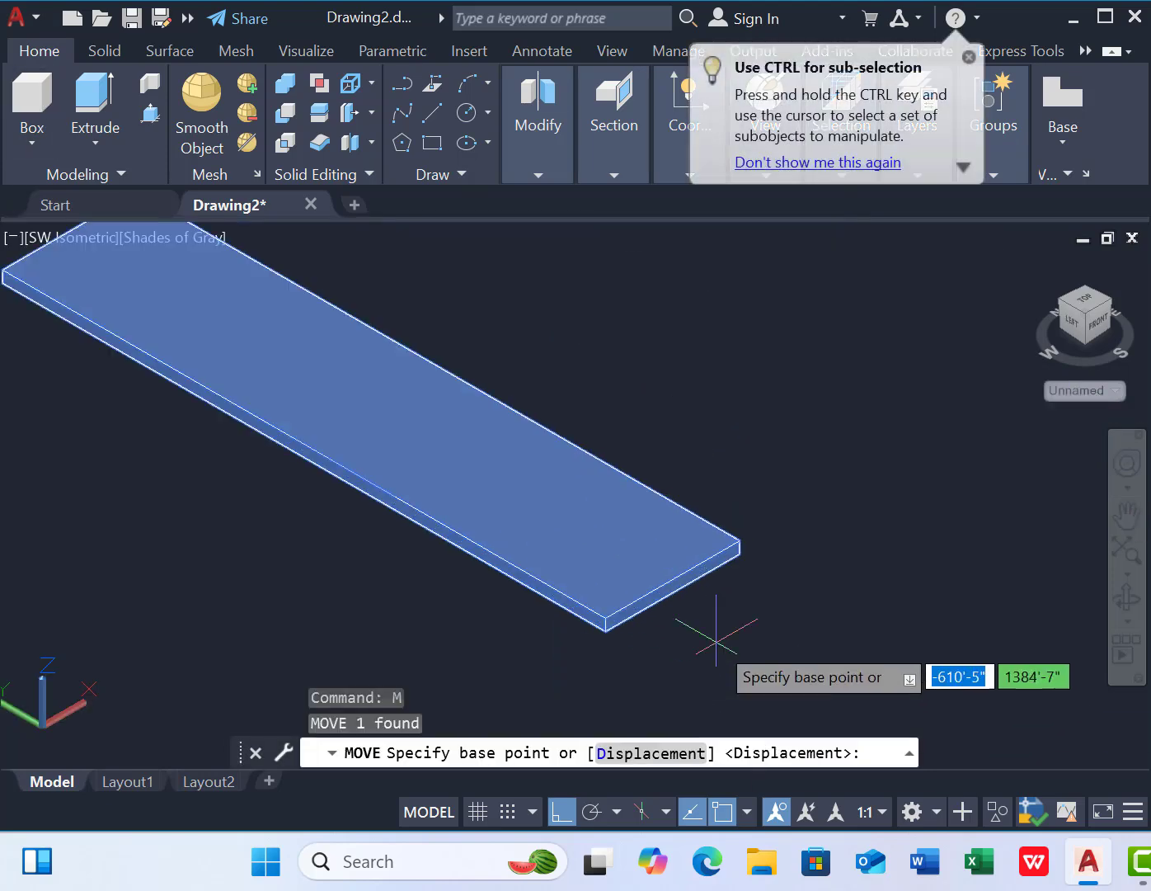
pyautogui.click(673, 597)
pyautogui.scroll(-5, 829, 551)
pyautogui.scroll(5, 758, 512)
pyautogui.click(727, 403)
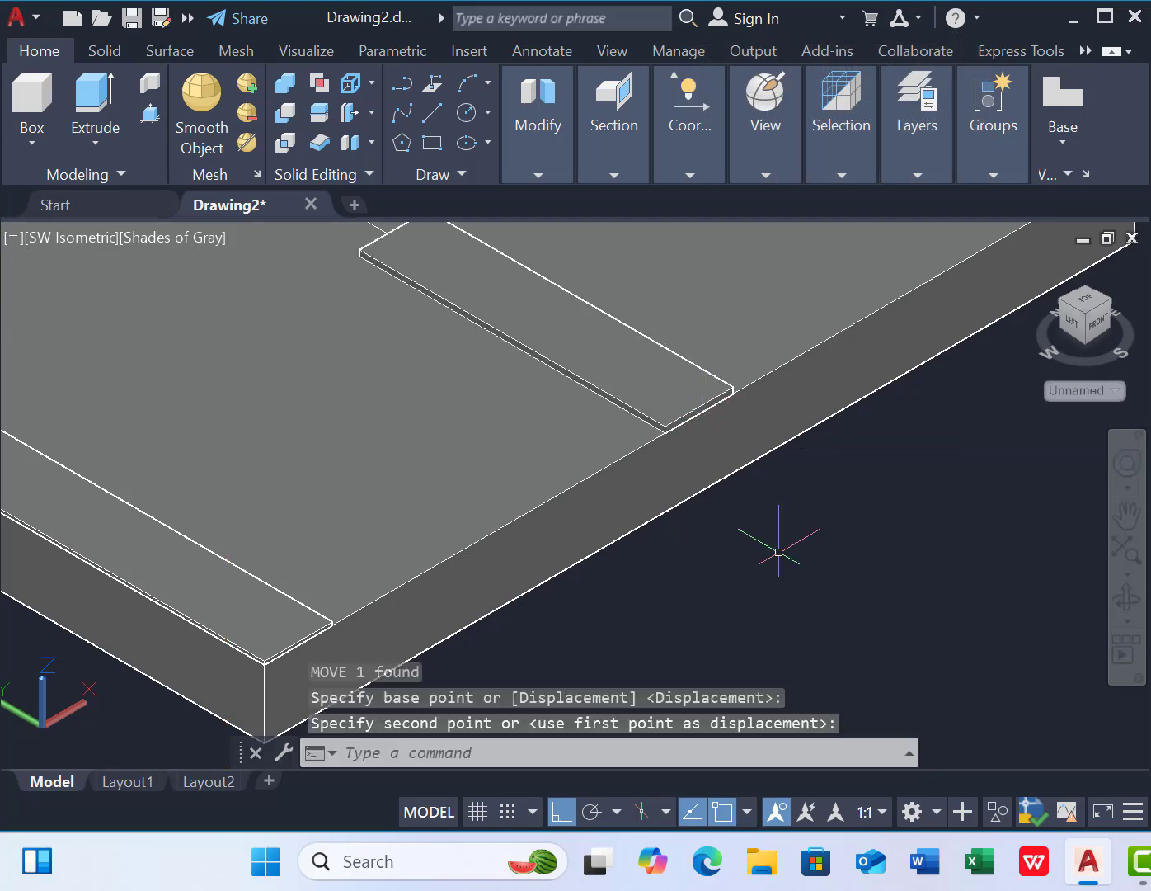
# - Open the materials browser and switch the viewport's visual style to Realistic
pyautogui.scroll(-6, 776, 549)
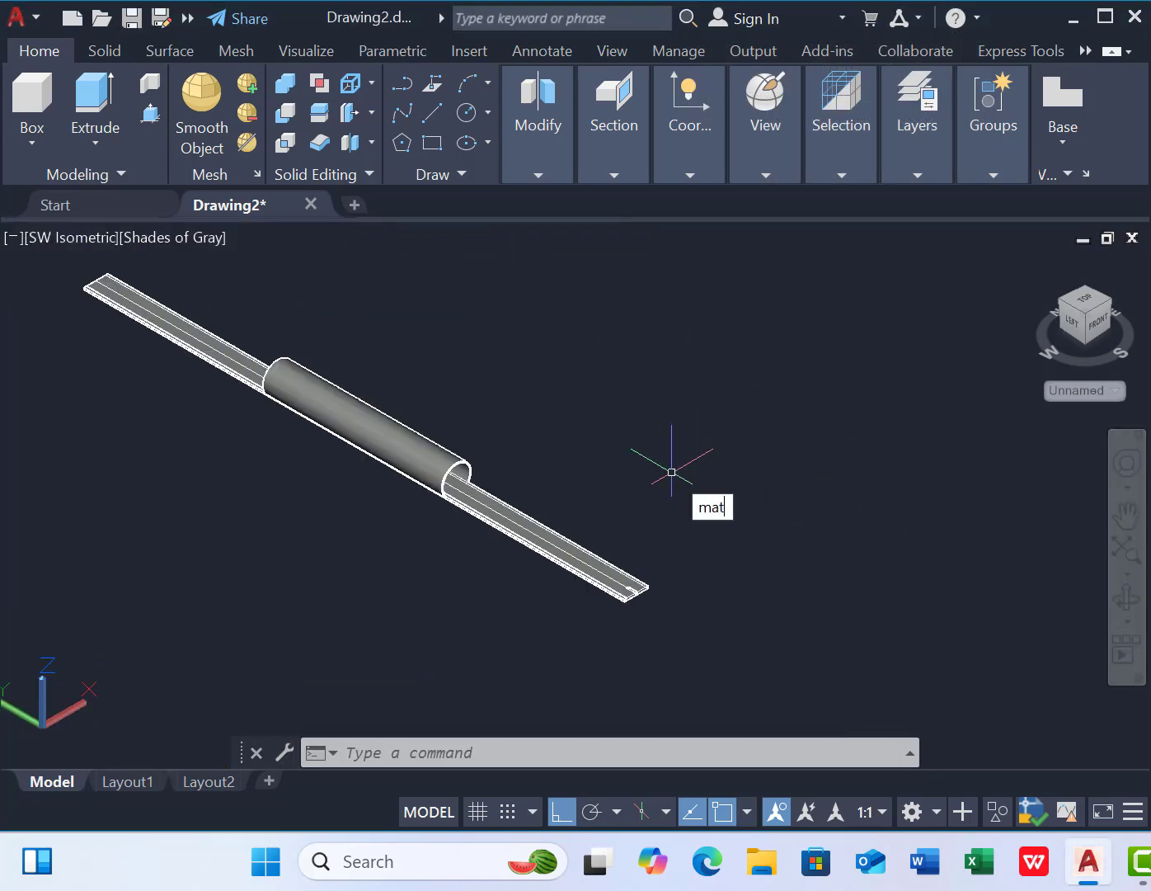
pyautogui.press('Return')
pyautogui.click(177, 238)
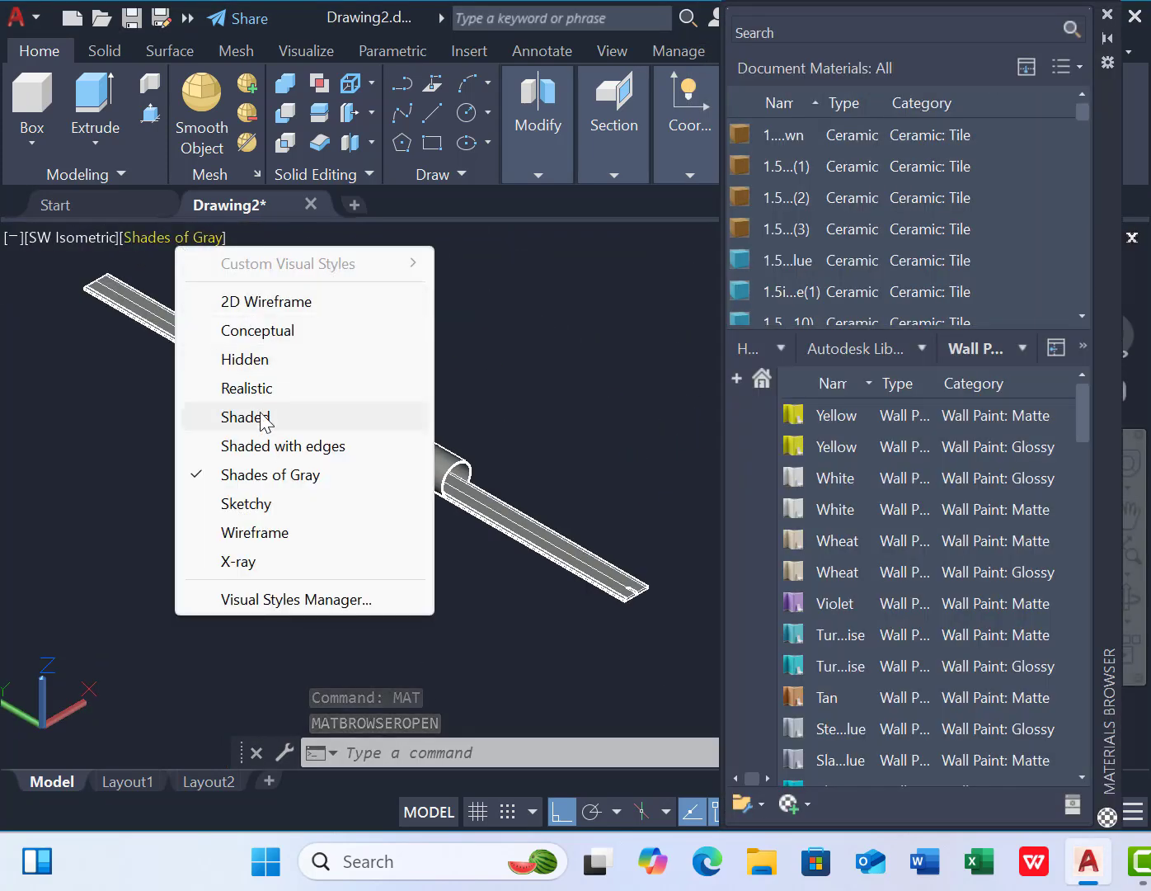
pyautogui.click(245, 387)
# - Union the two edge strips along the road slab into one solid
pyautogui.scroll(5, 380, 399)
pyautogui.click(284, 83)
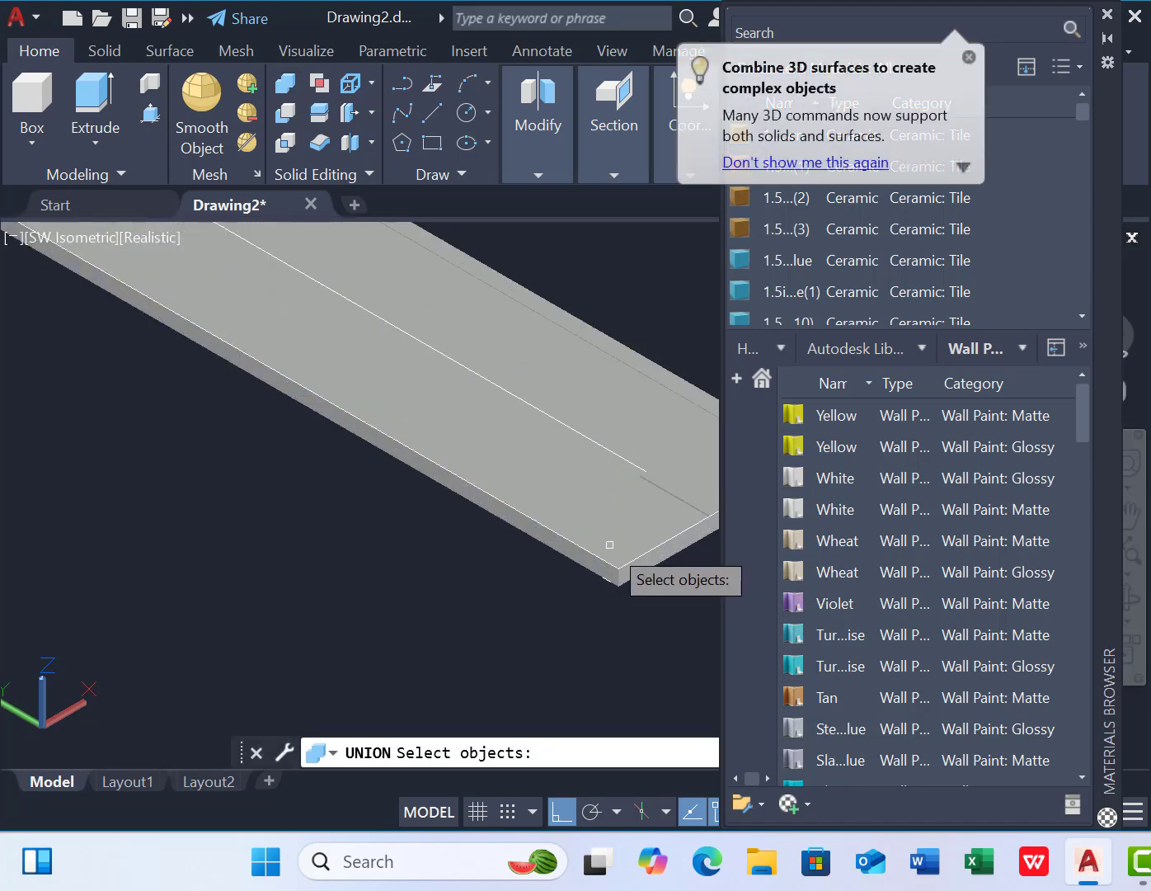
pyautogui.click(609, 543)
pyautogui.press('Escape')
pyautogui.press('Escape')
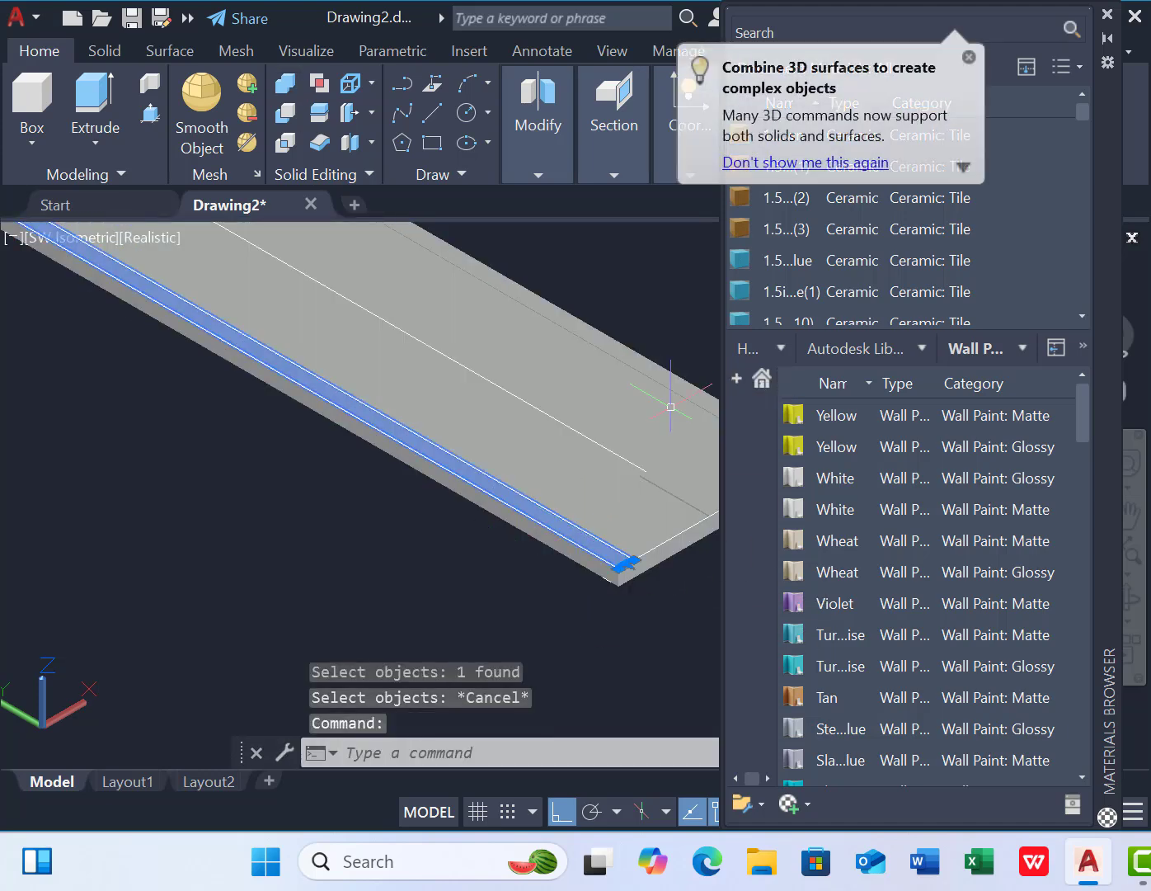
pyautogui.press('Escape')
pyautogui.scroll(-2, 311, 482)
pyautogui.scroll(3, 476, 457)
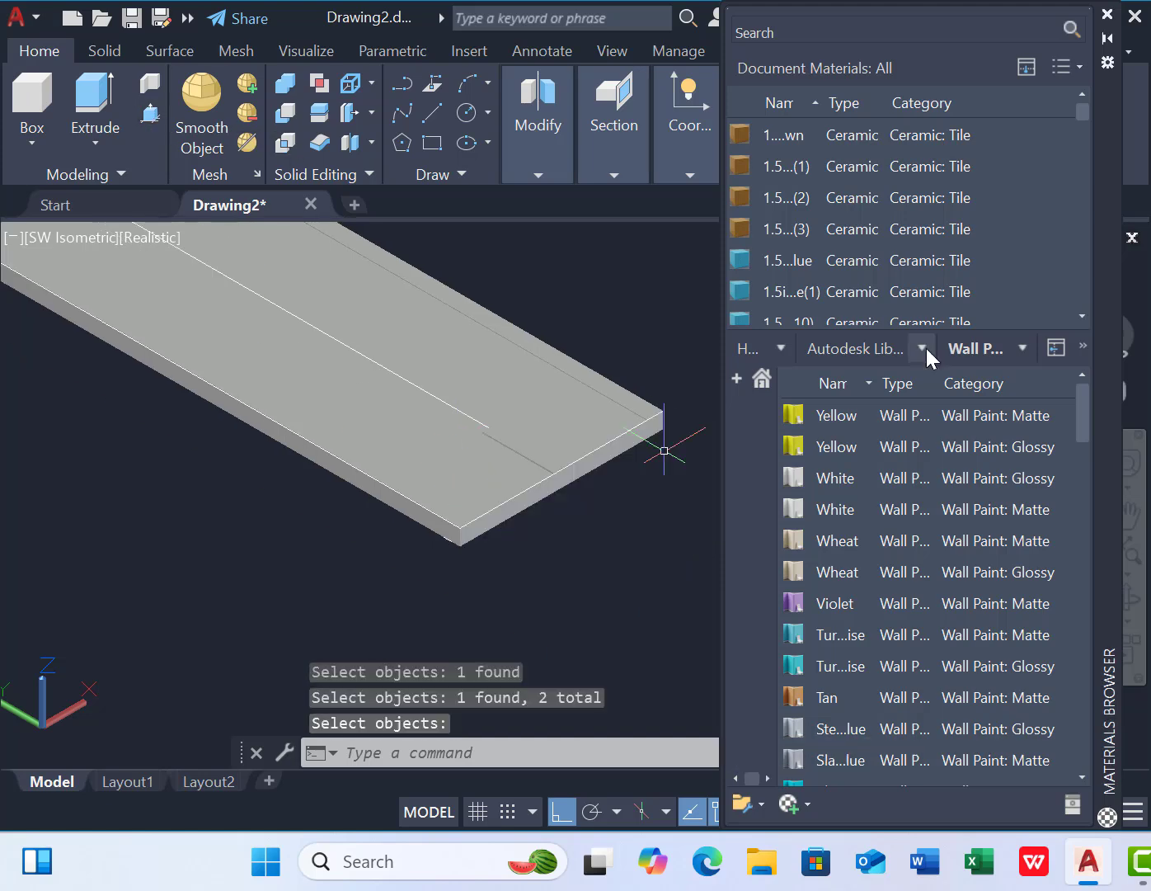
# - Apply the Black wall paint from the Autodesk library to the road slab
pyautogui.click(923, 349)
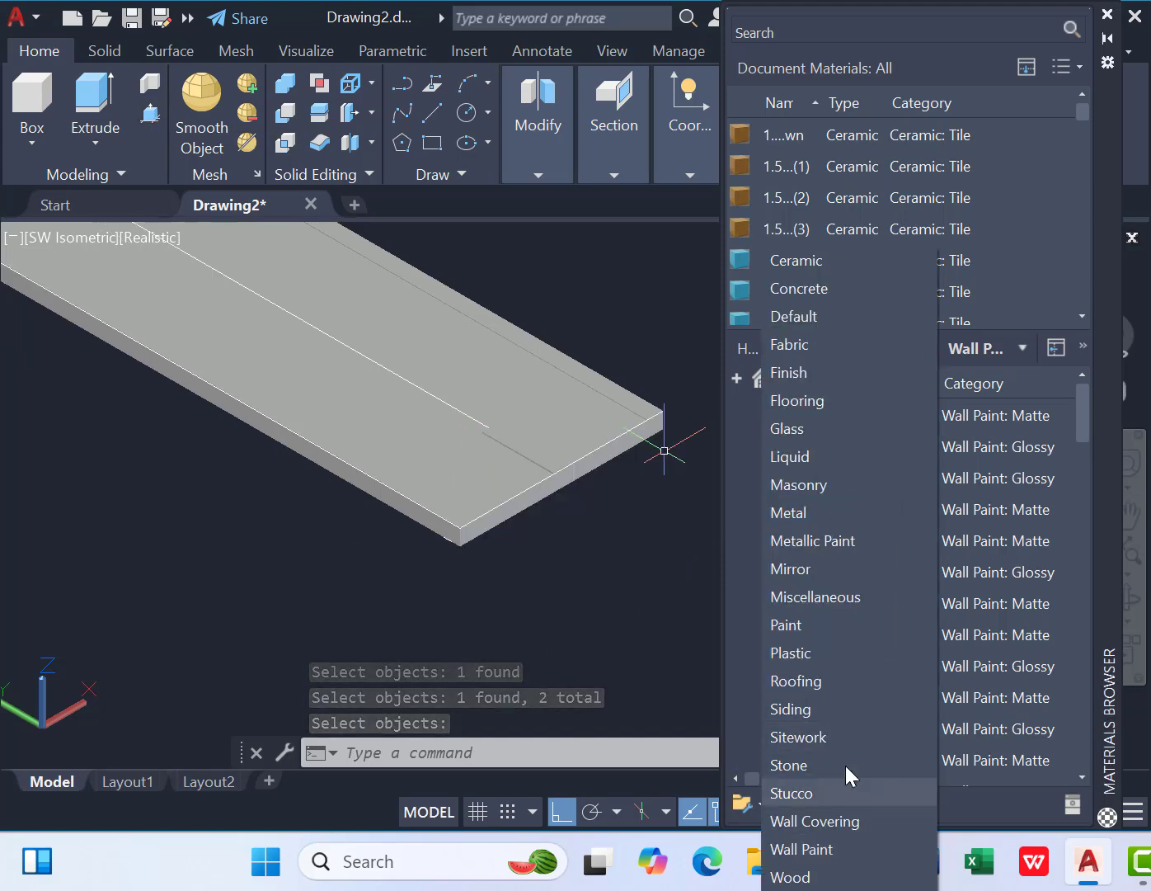
pyautogui.click(823, 848)
pyautogui.scroll(-10, 930, 540)
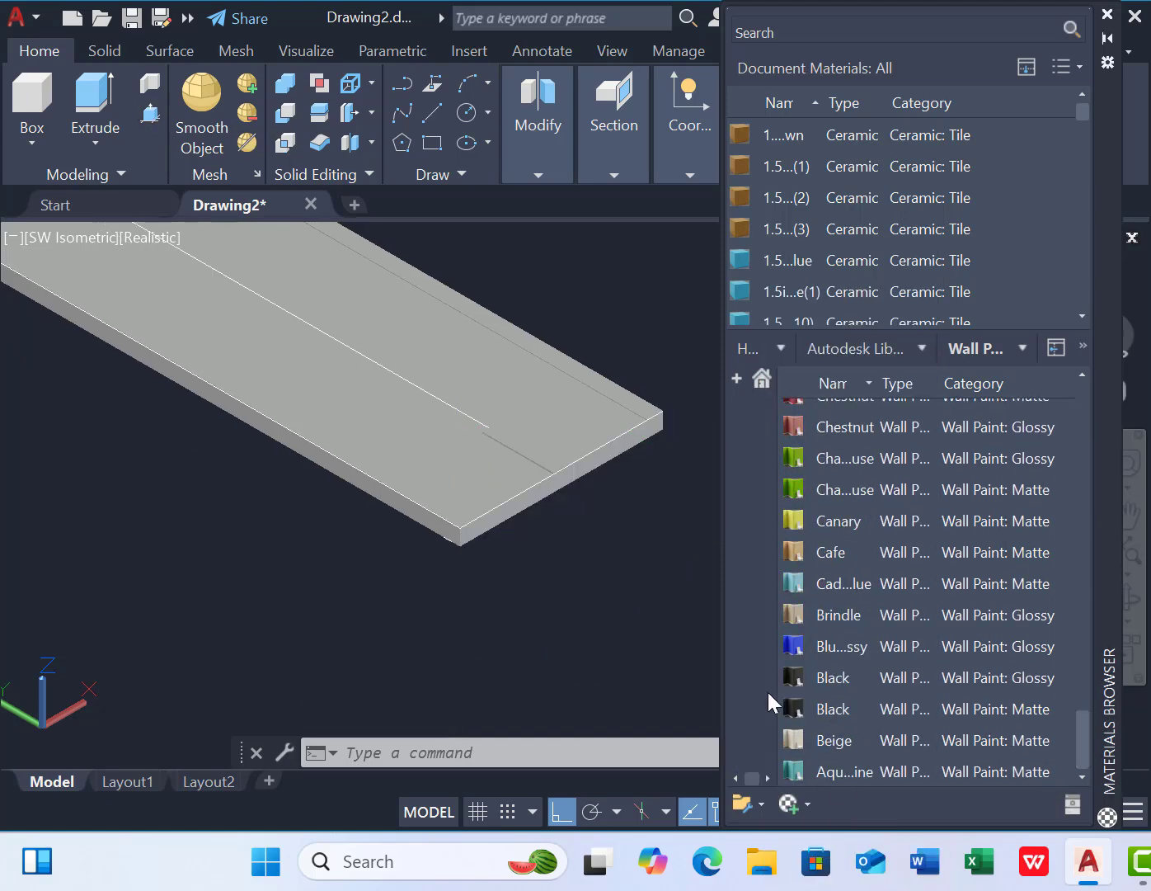
pyautogui.moveTo(435, 444); pyautogui.dragTo(431, 441)
pyautogui.scroll(2, 495, 461)
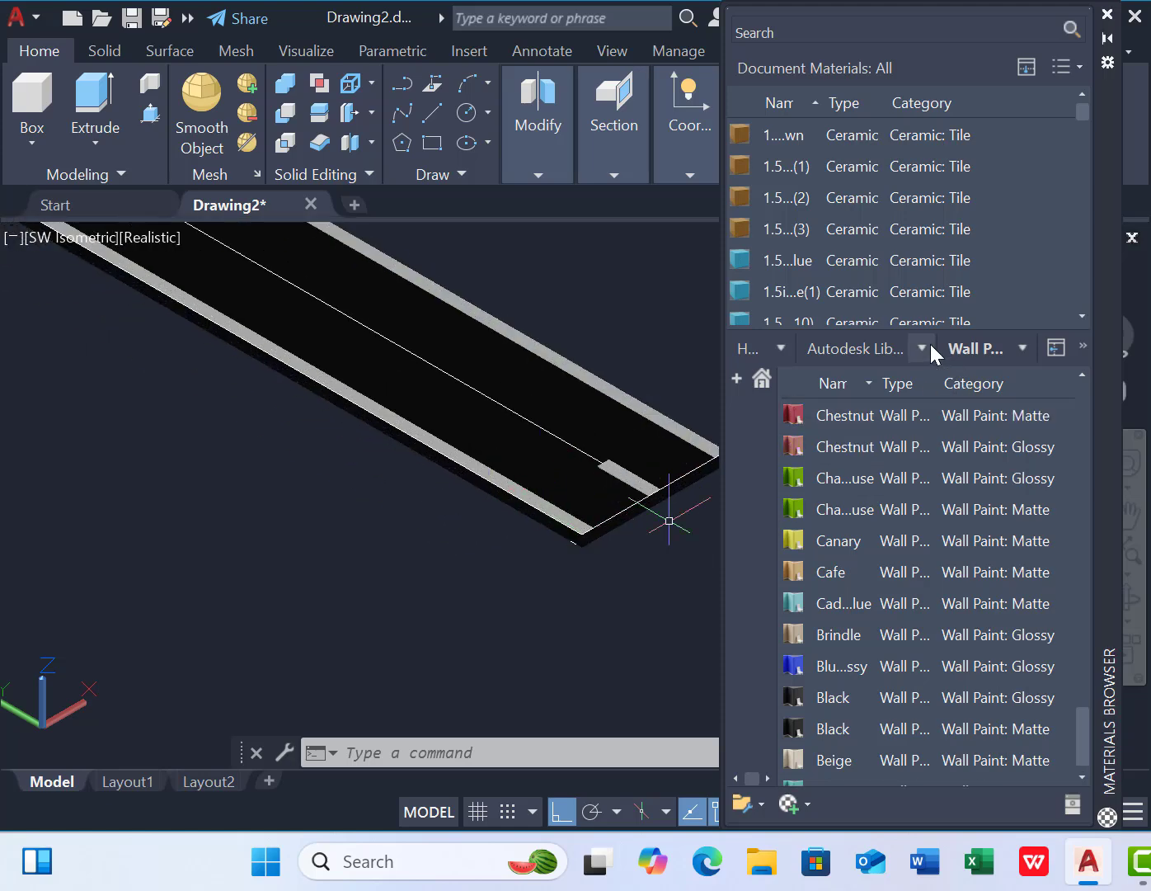
# - Apply the matte Gold wall paint to the marking box at the centre line's front end
pyautogui.click(930, 345)
pyautogui.click(624, 642)
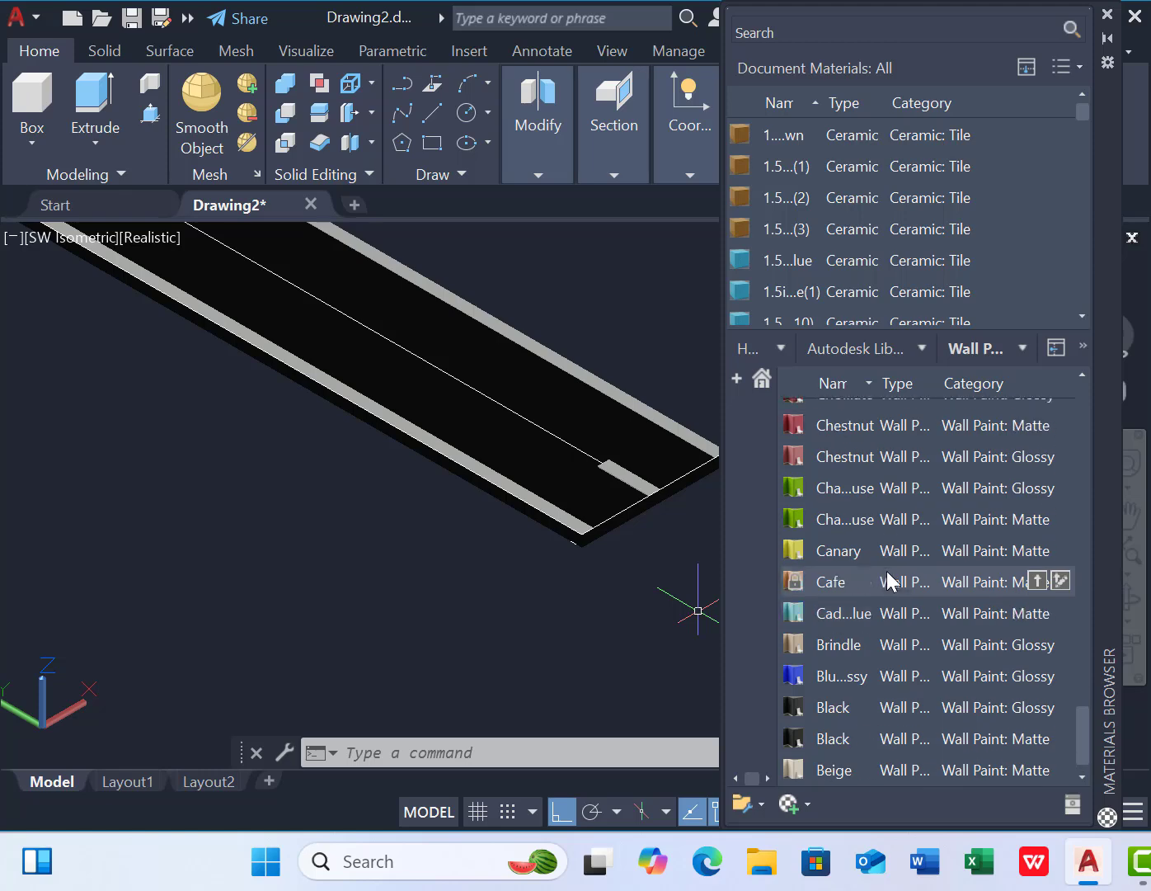
pyautogui.scroll(6, 888, 581)
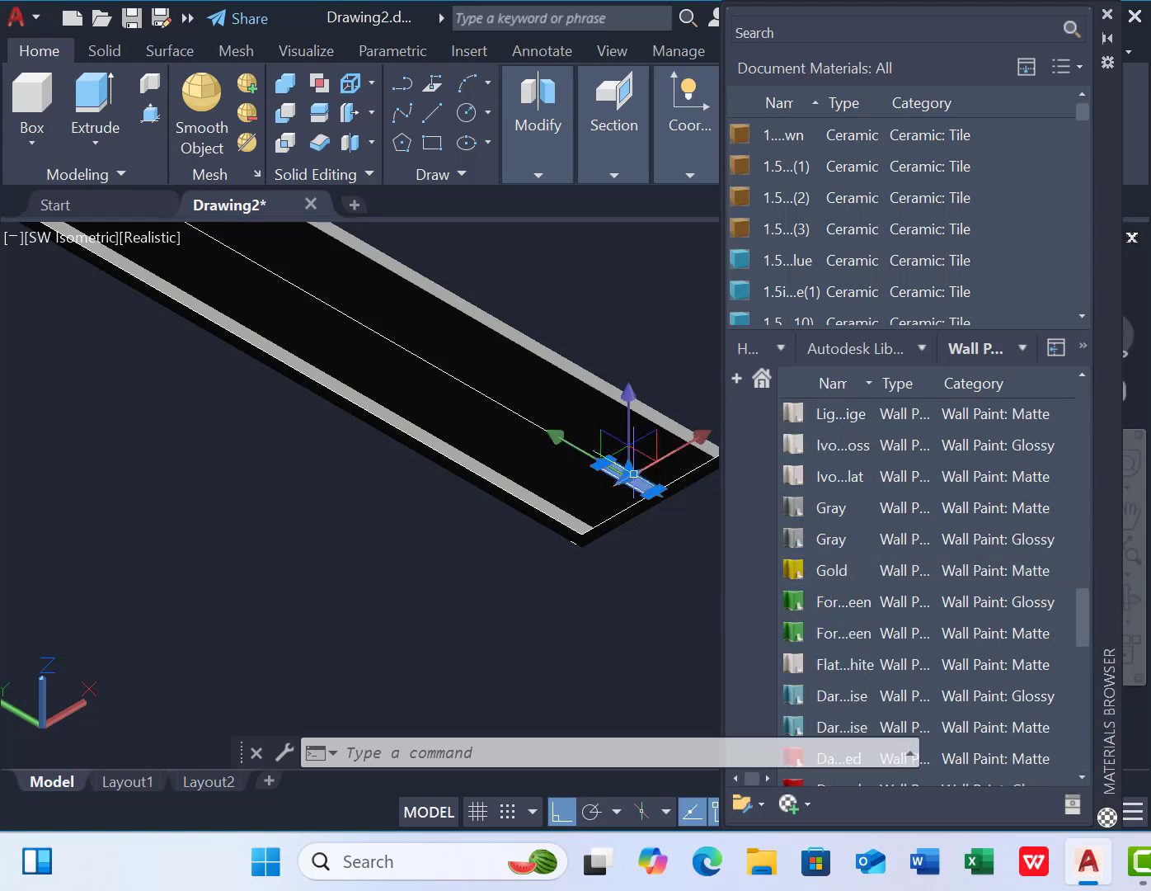
pyautogui.click(1037, 570)
pyautogui.scroll(-7, 666, 569)
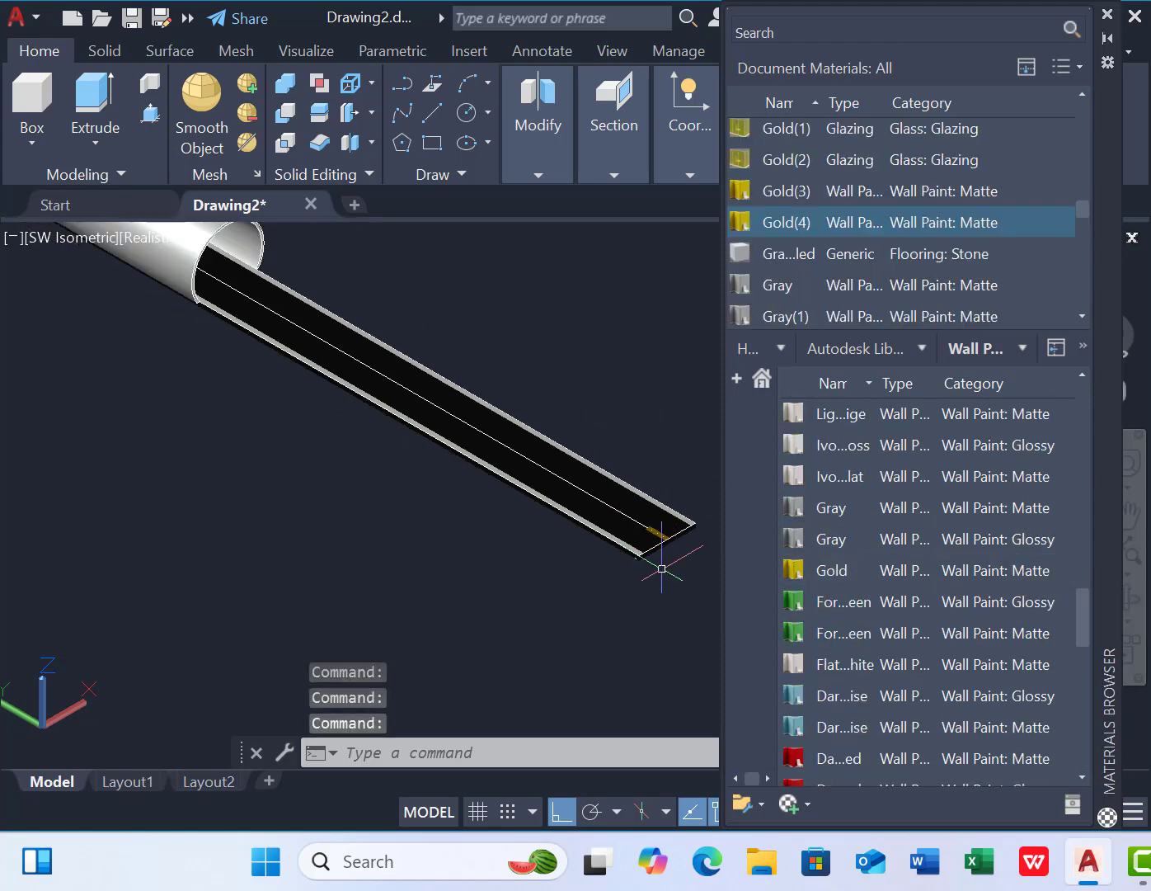
# - Create a path array of the gold marking box along the centre line and close the materials browser
pyautogui.scroll(8, 681, 550)
pyautogui.click(538, 132)
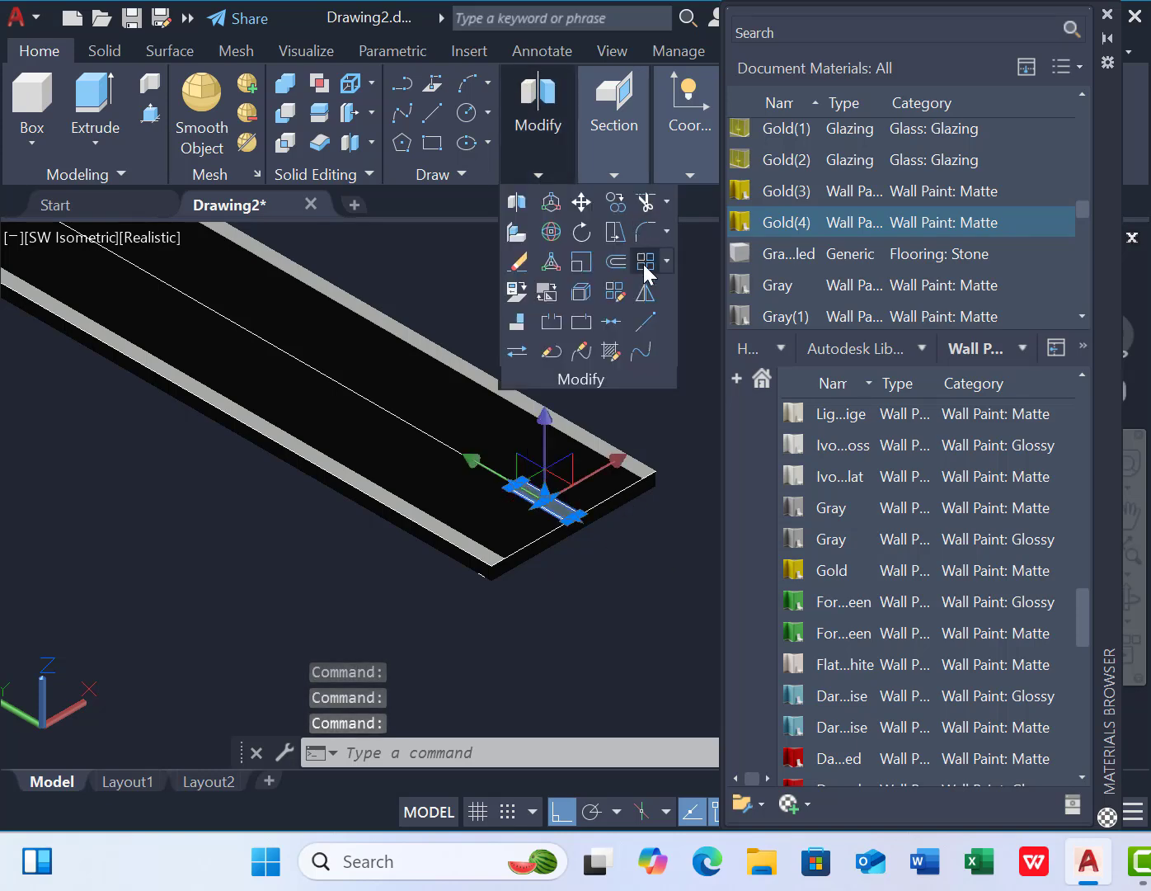
pyautogui.click(665, 262)
pyautogui.click(693, 355)
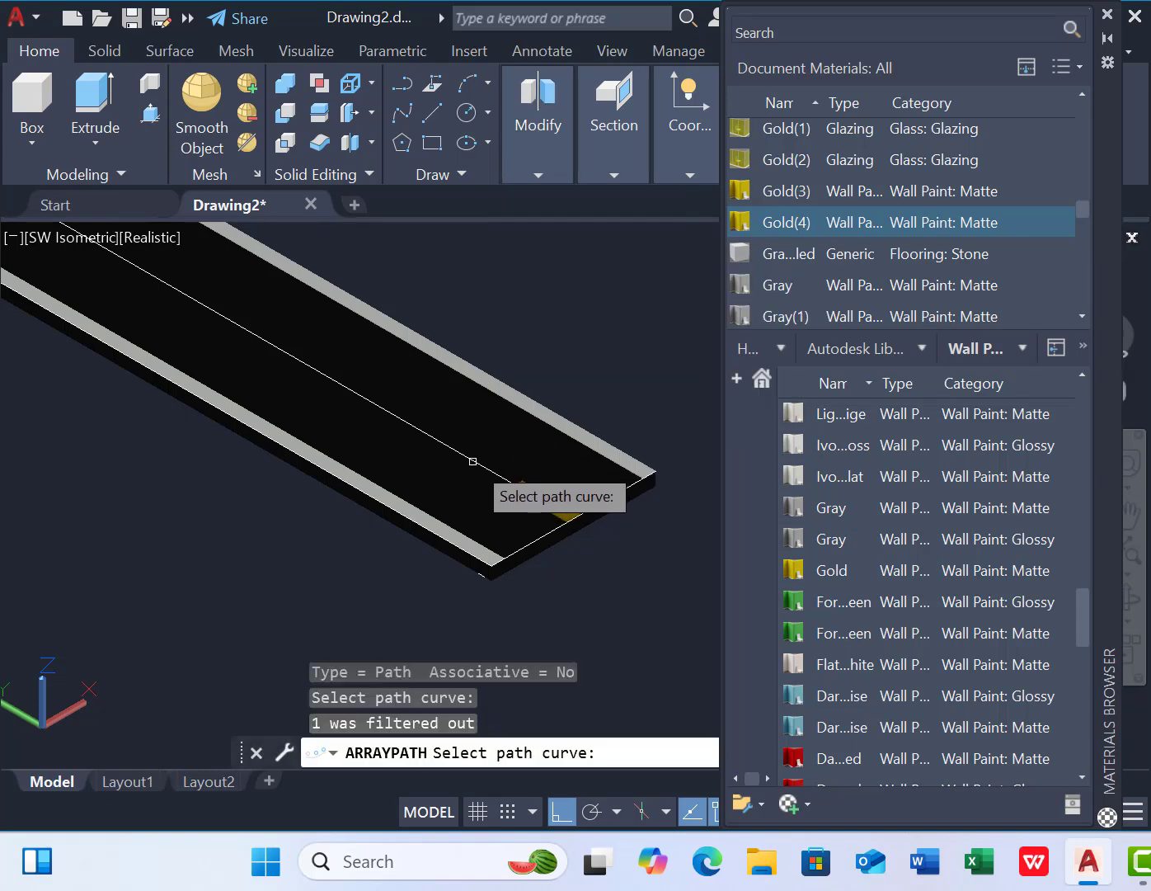
pyautogui.click(473, 458)
pyautogui.click(1108, 16)
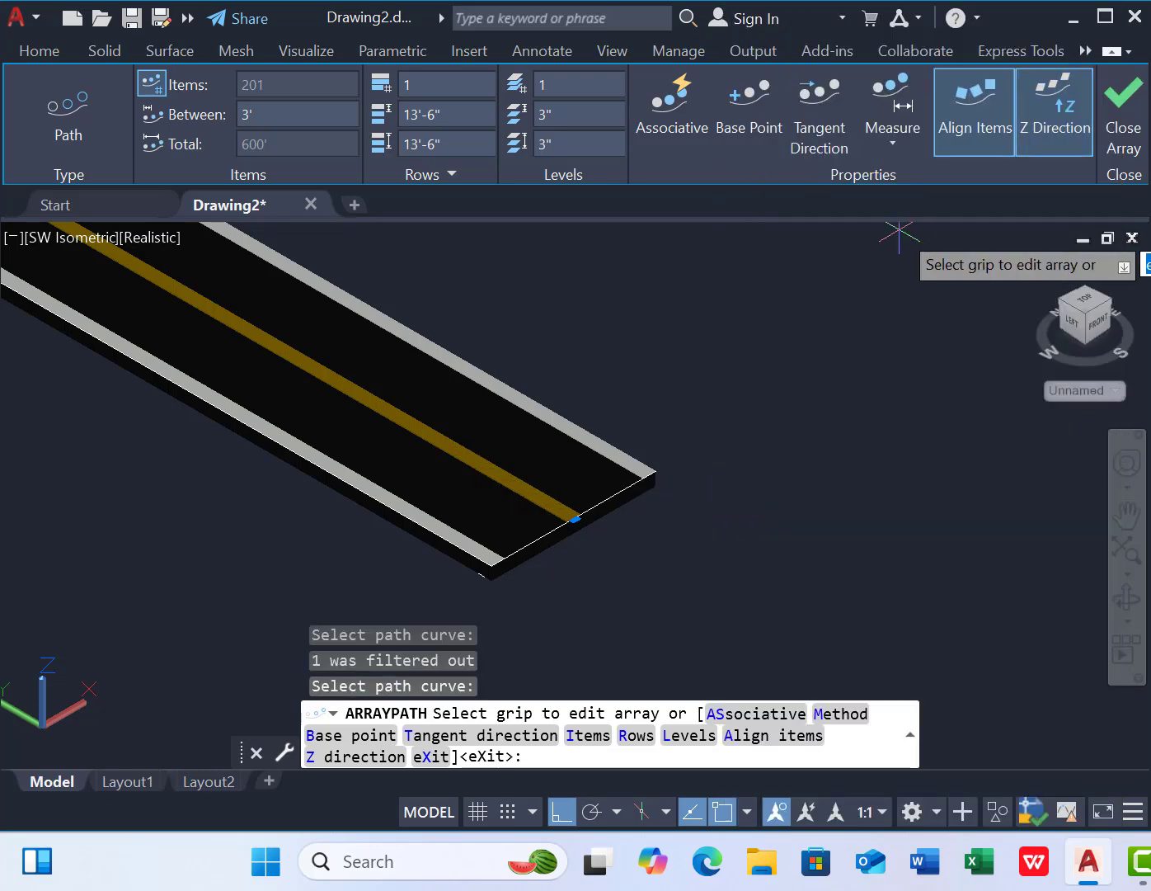
# - Switch the path array to the Divide method, set it to 30 items, and finish the array
pyautogui.click(924, 188)
pyautogui.doubleClick(265, 84)
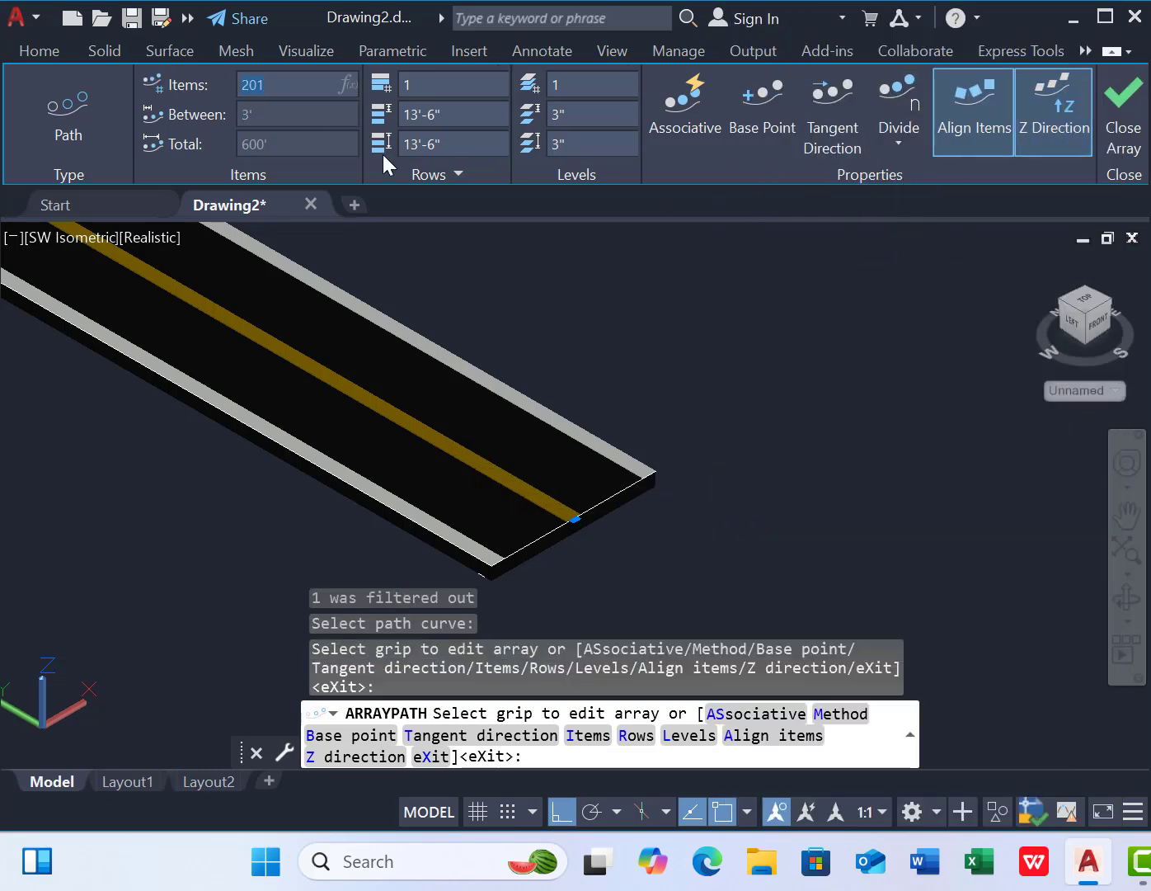
pyautogui.write('30')
pyautogui.press('Return')
pyautogui.scroll(2, 673, 442)
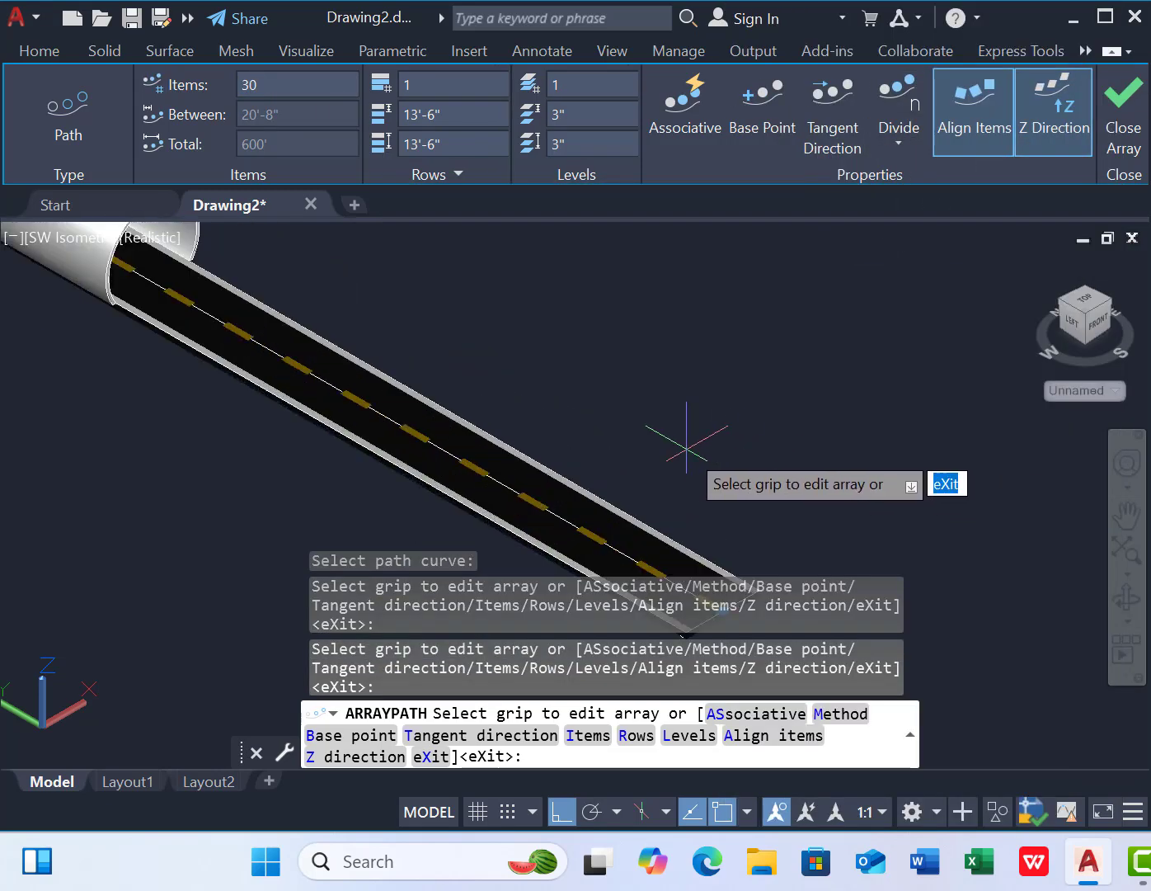
pyautogui.scroll(-5, 744, 451)
pyautogui.scroll(5, 389, 367)
pyautogui.scroll(-1, 509, 431)
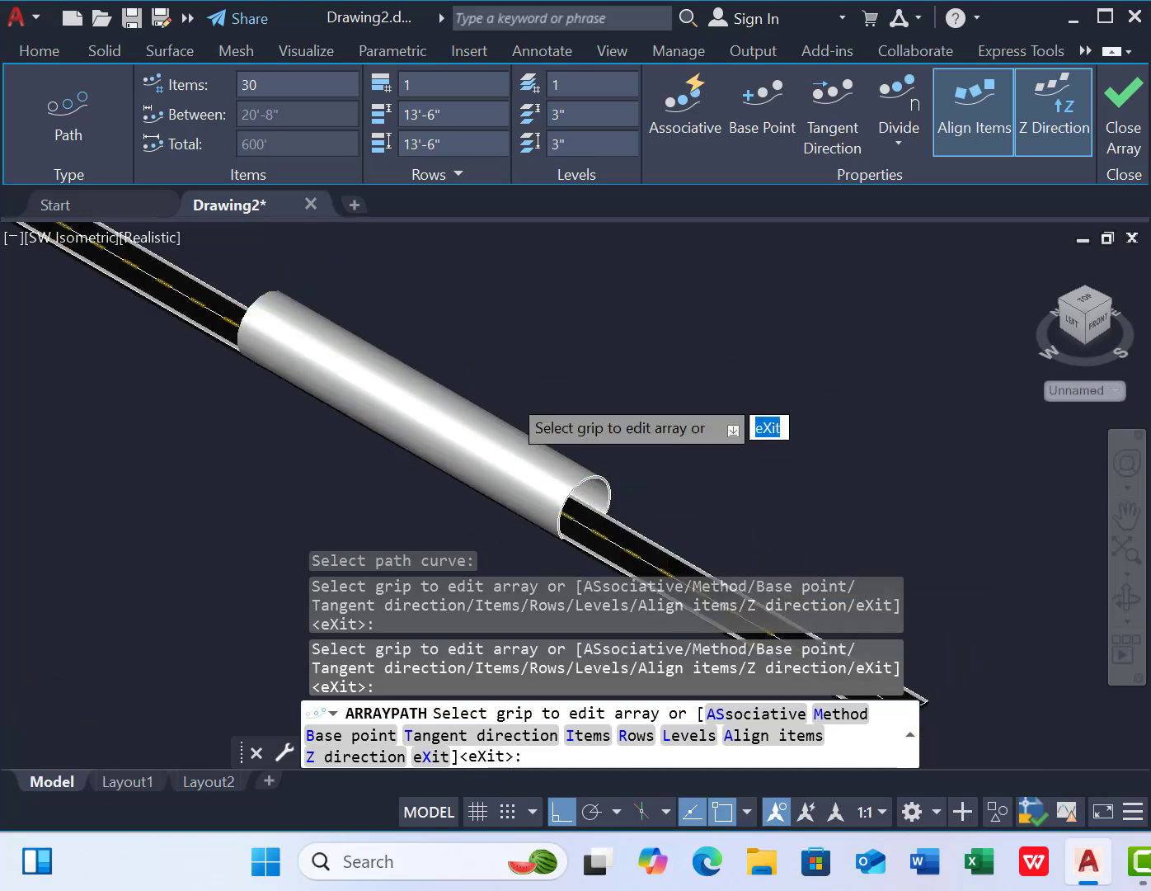
pyautogui.scroll(-4, 720, 528)
pyautogui.scroll(6, 766, 513)
pyautogui.press('Escape')
pyautogui.scroll(-1, 746, 486)
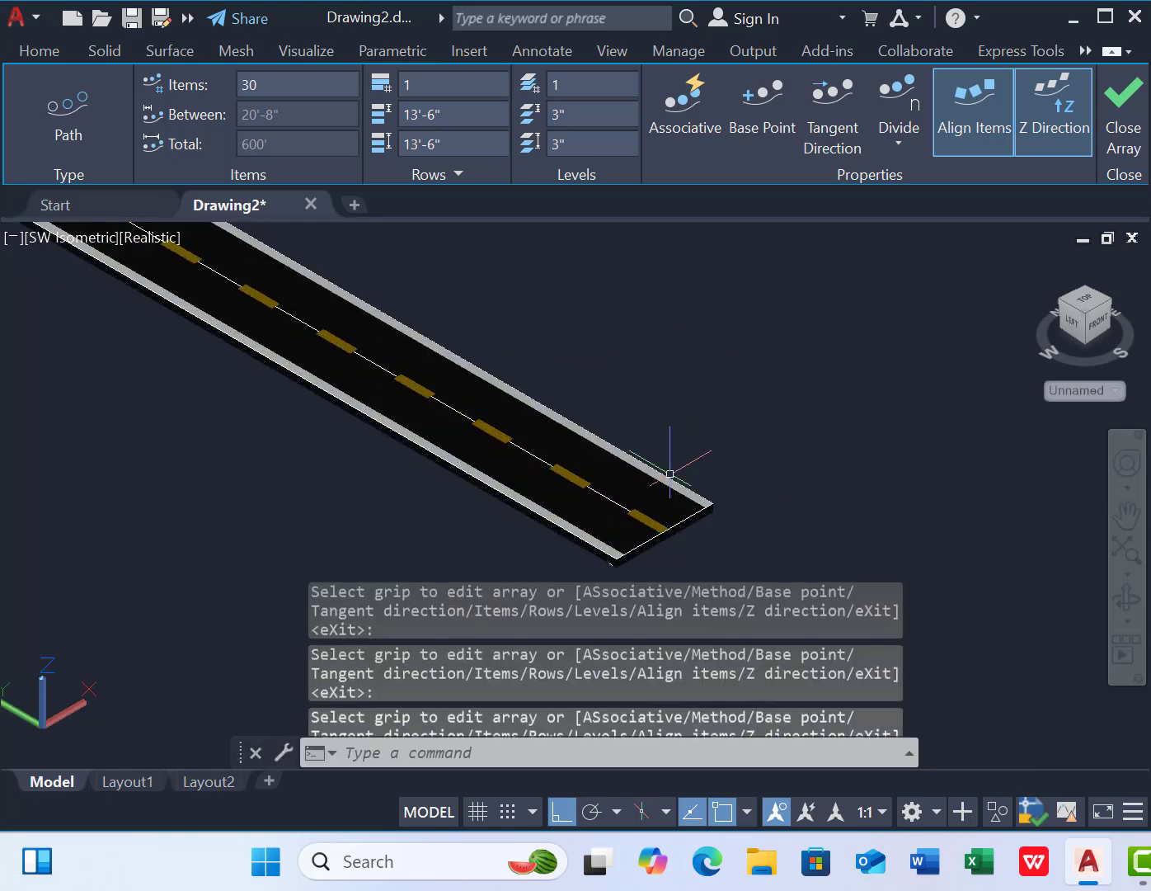
# - Apply the glossy Ref...Red wall paint to the strips along both edges of the road slab
pyautogui.click(1125, 515)
pyautogui.moveTo(692, 453); pyautogui.dragTo(1032, 746)
pyautogui.scroll(-1, 697, 515)
pyautogui.scroll(-1, 593, 388)
pyautogui.scroll(2, 748, 644)
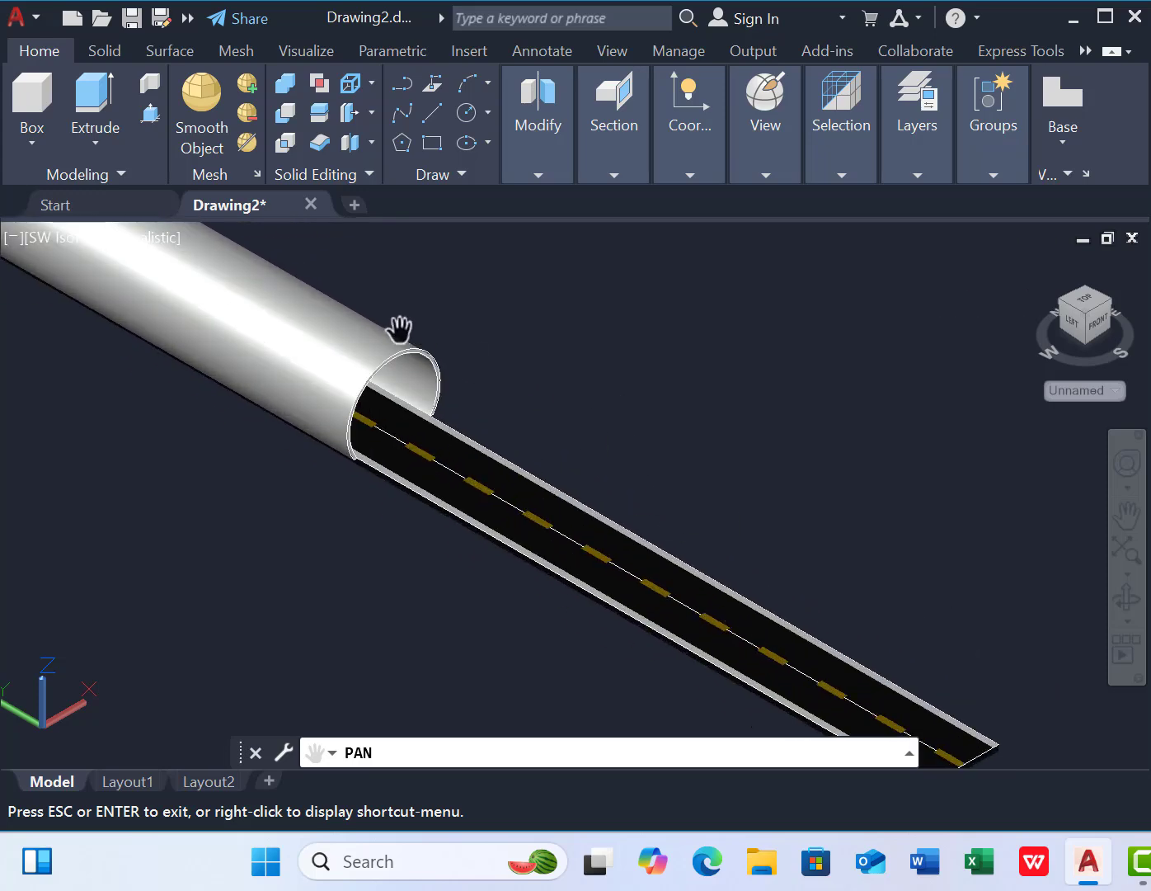
pyautogui.scroll(3, 734, 568)
pyautogui.scroll(-2, 363, 322)
pyautogui.press('Escape')
pyautogui.write('mat')
pyautogui.press('Return')
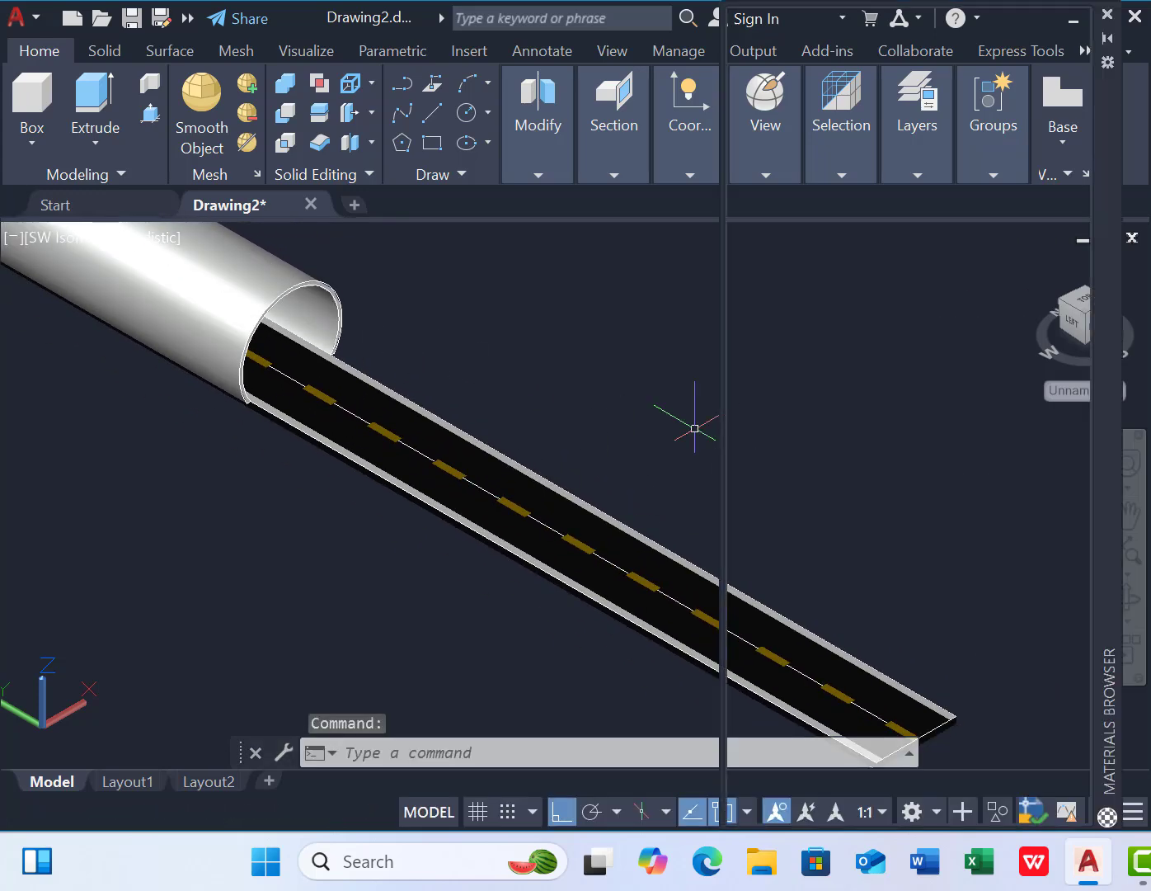
pyautogui.scroll(-2, 527, 527)
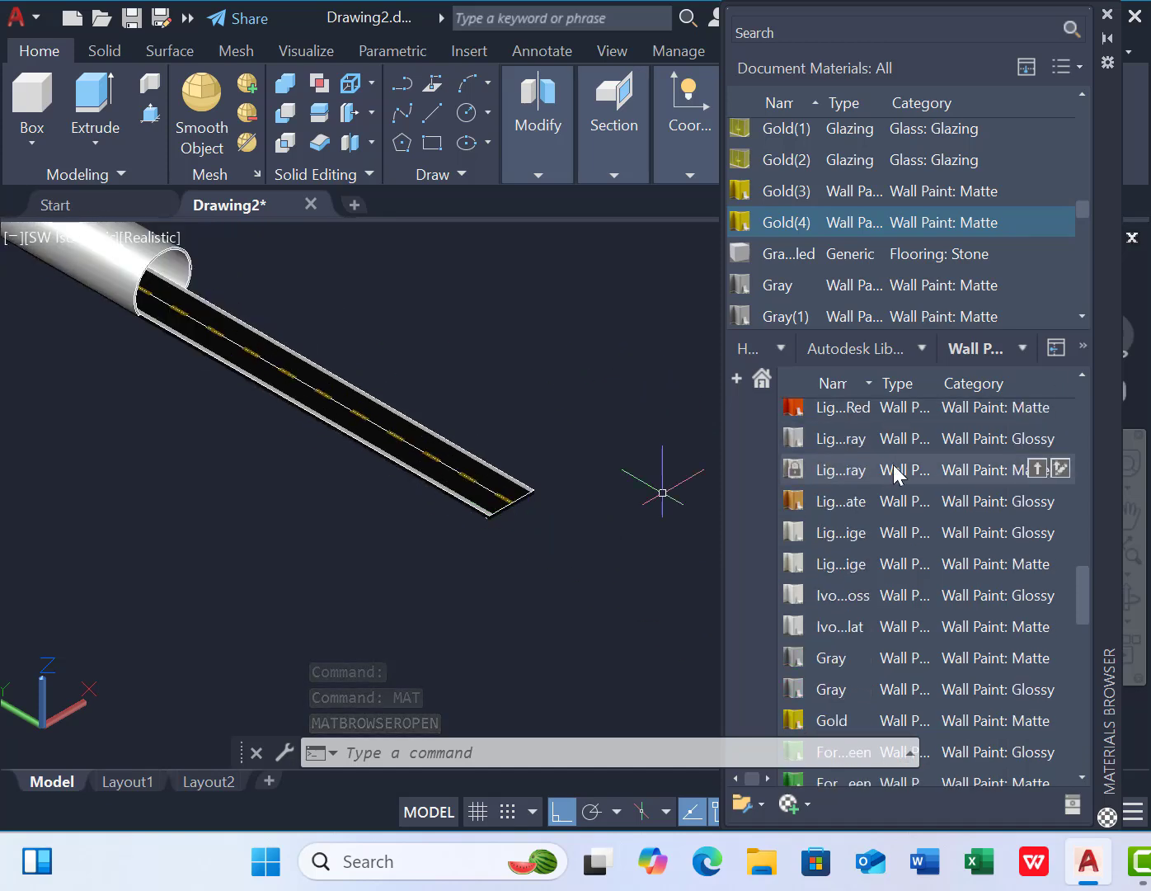
pyautogui.scroll(6, 361, 496)
pyautogui.scroll(6, 883, 540)
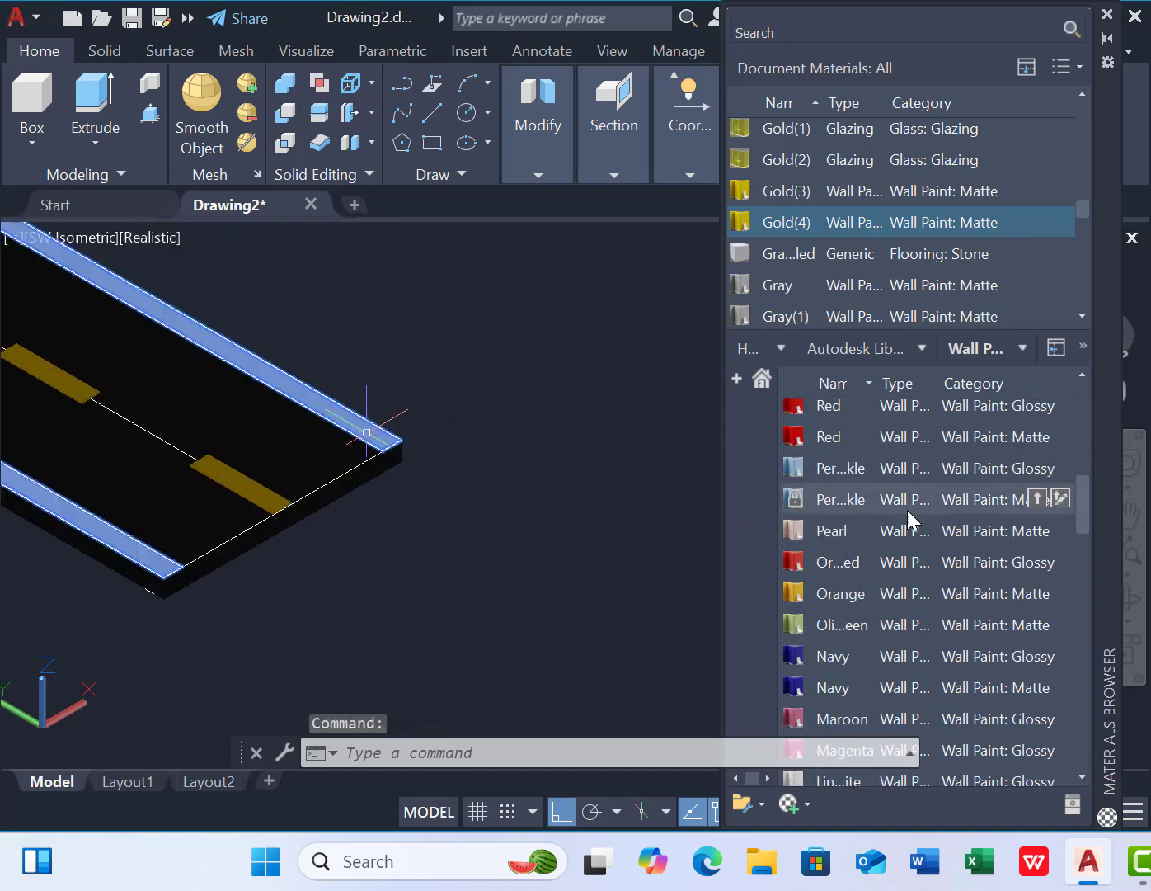
pyautogui.scroll(-7, 624, 500)
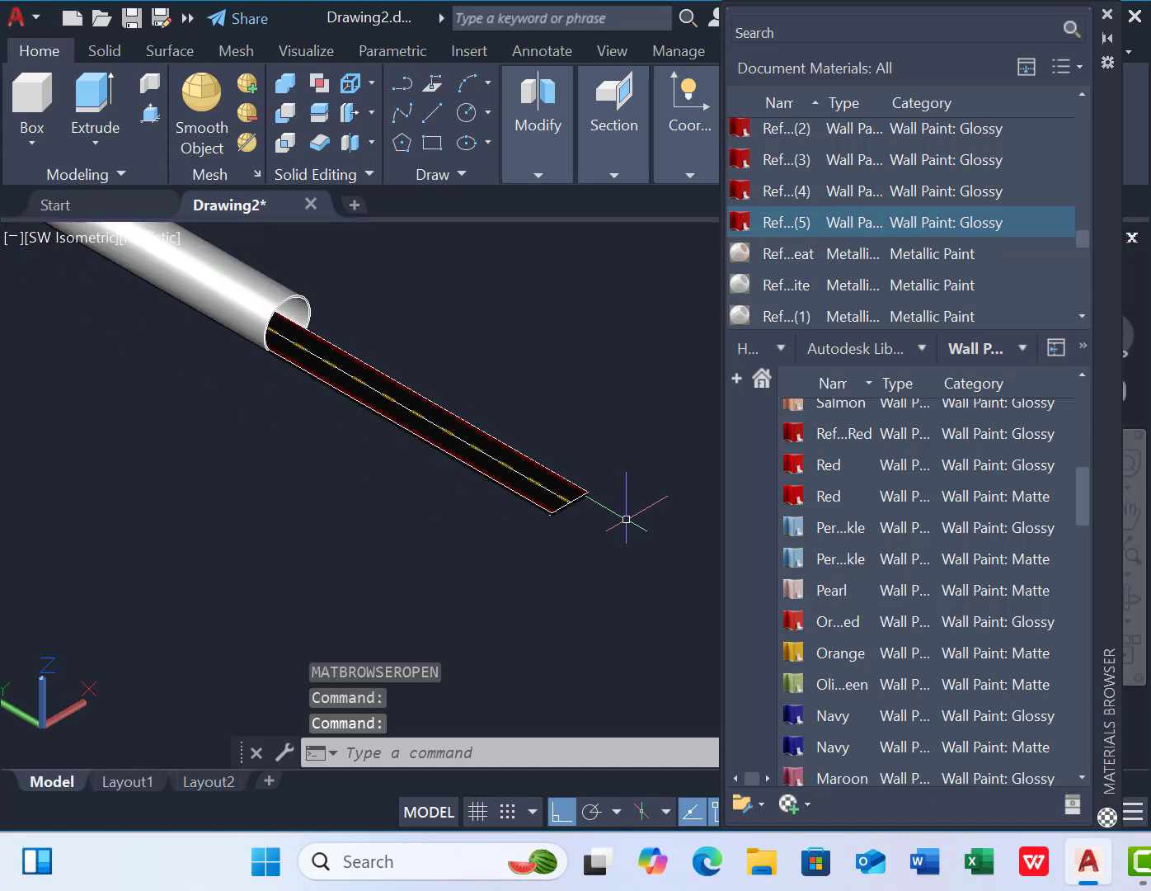
# - Close the materials browser and examine the painted road and the shell's opening from a closer, orbited view
pyautogui.scroll(7, 470, 492)
pyautogui.click(471, 497)
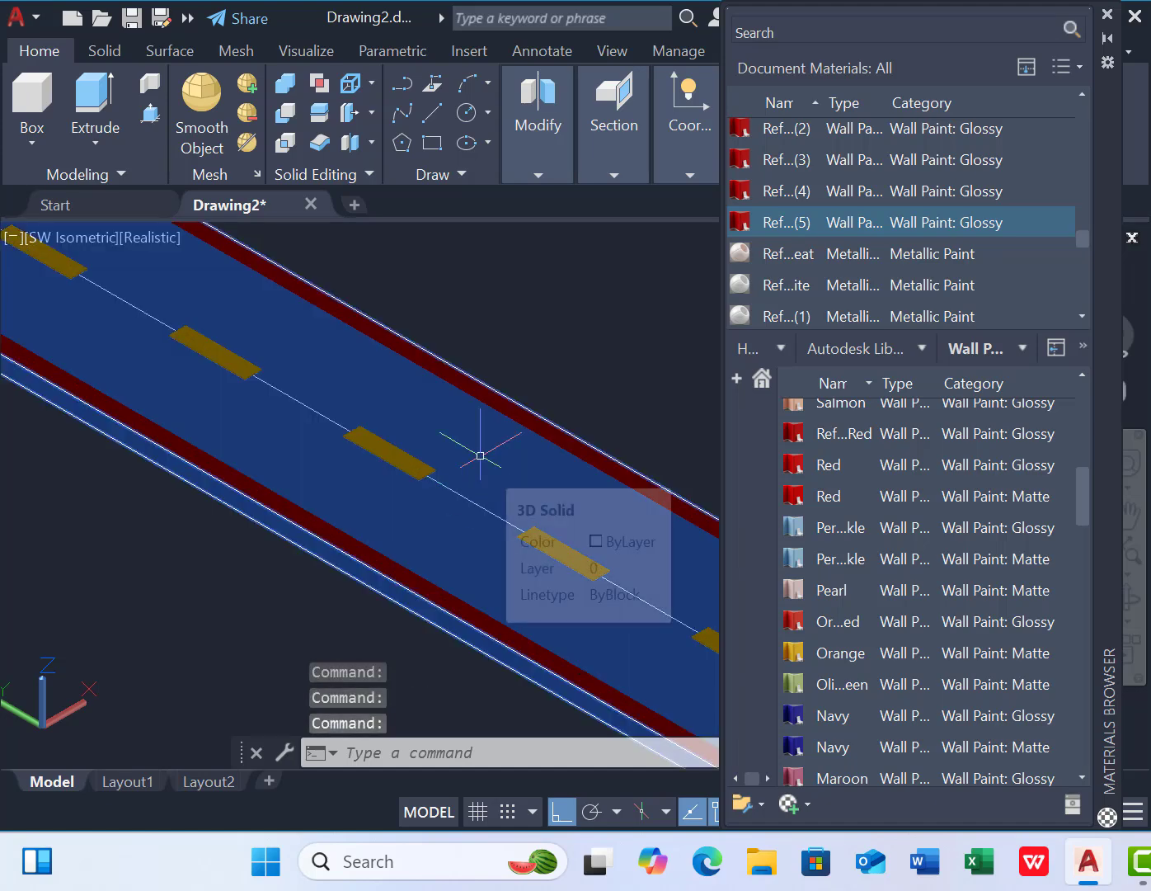
pyautogui.press('Escape')
pyautogui.scroll(3, 467, 492)
pyautogui.press('Escape')
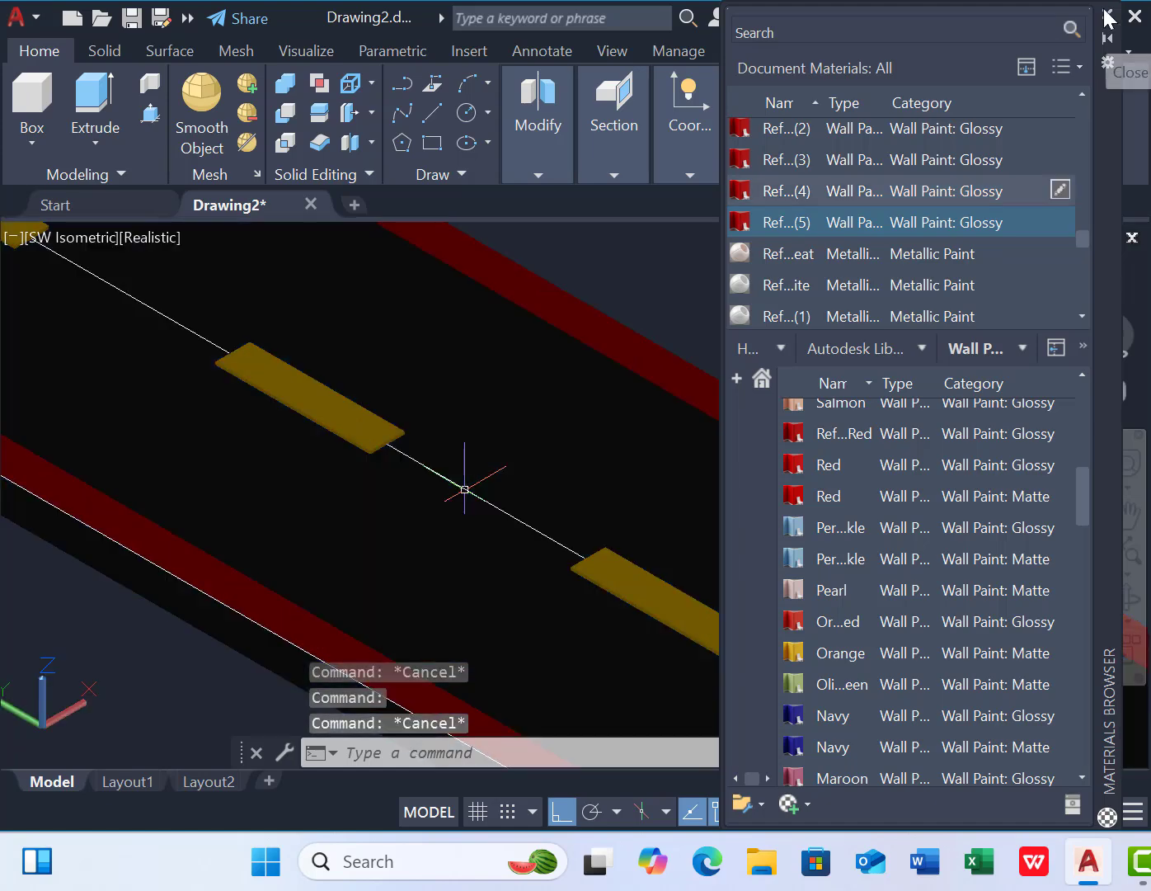
pyautogui.click(1108, 17)
pyautogui.scroll(-10, 607, 534)
pyautogui.click(1123, 597)
pyautogui.moveTo(541, 550); pyautogui.dragTo(513, 598)
pyautogui.scroll(4, 417, 408)
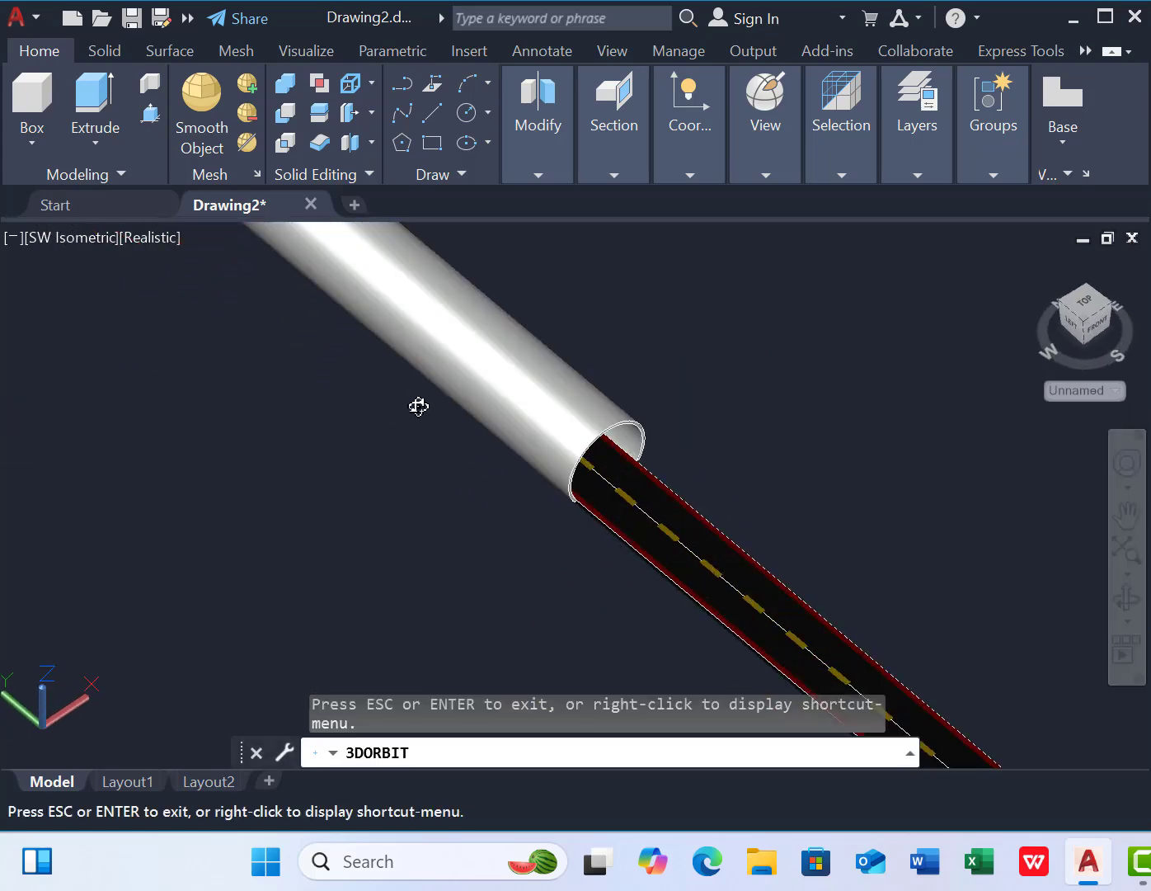
pyautogui.moveTo(419, 407); pyautogui.dragTo(720, 471)
pyautogui.press('Escape')
# - Apply the Smo...ral material from the Concrete library category to the arched shell and close the materials browser
pyautogui.write('m')
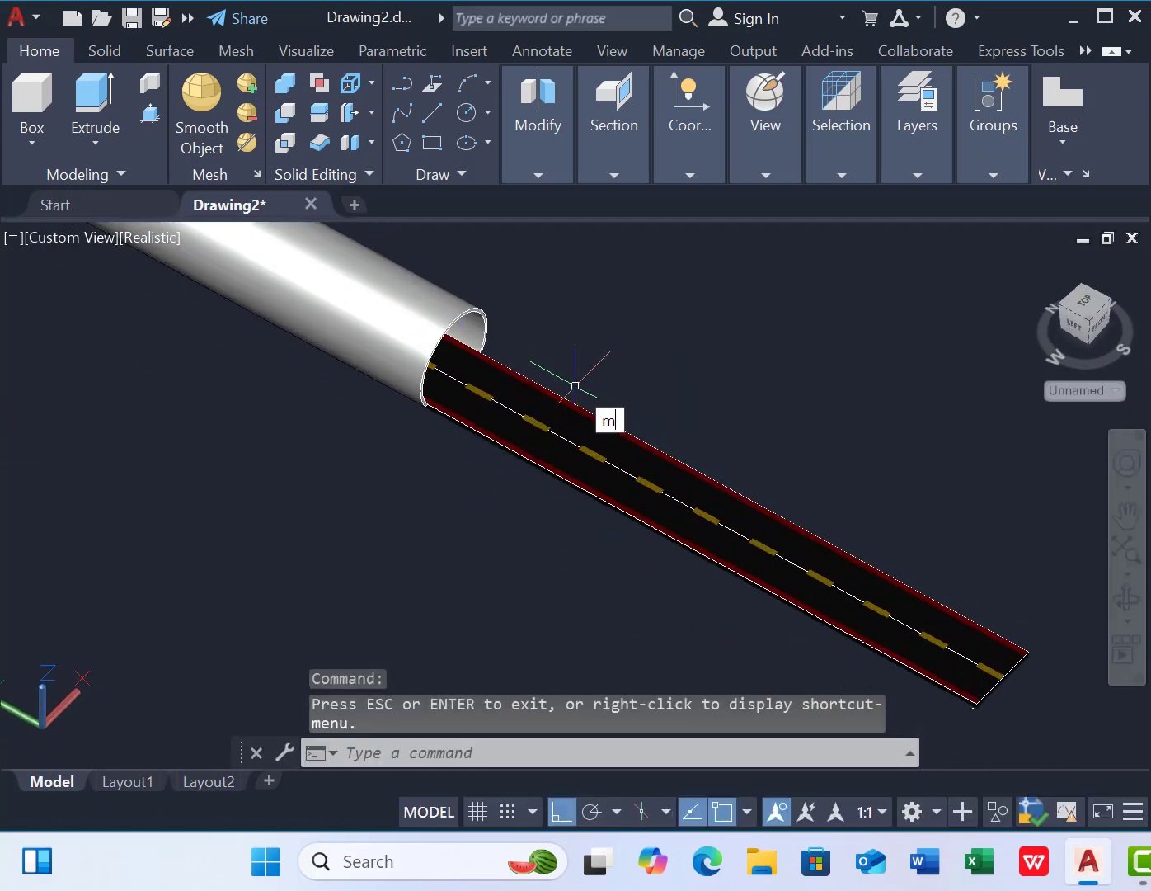
pyautogui.write('at')
pyautogui.press('Return')
pyautogui.click(933, 352)
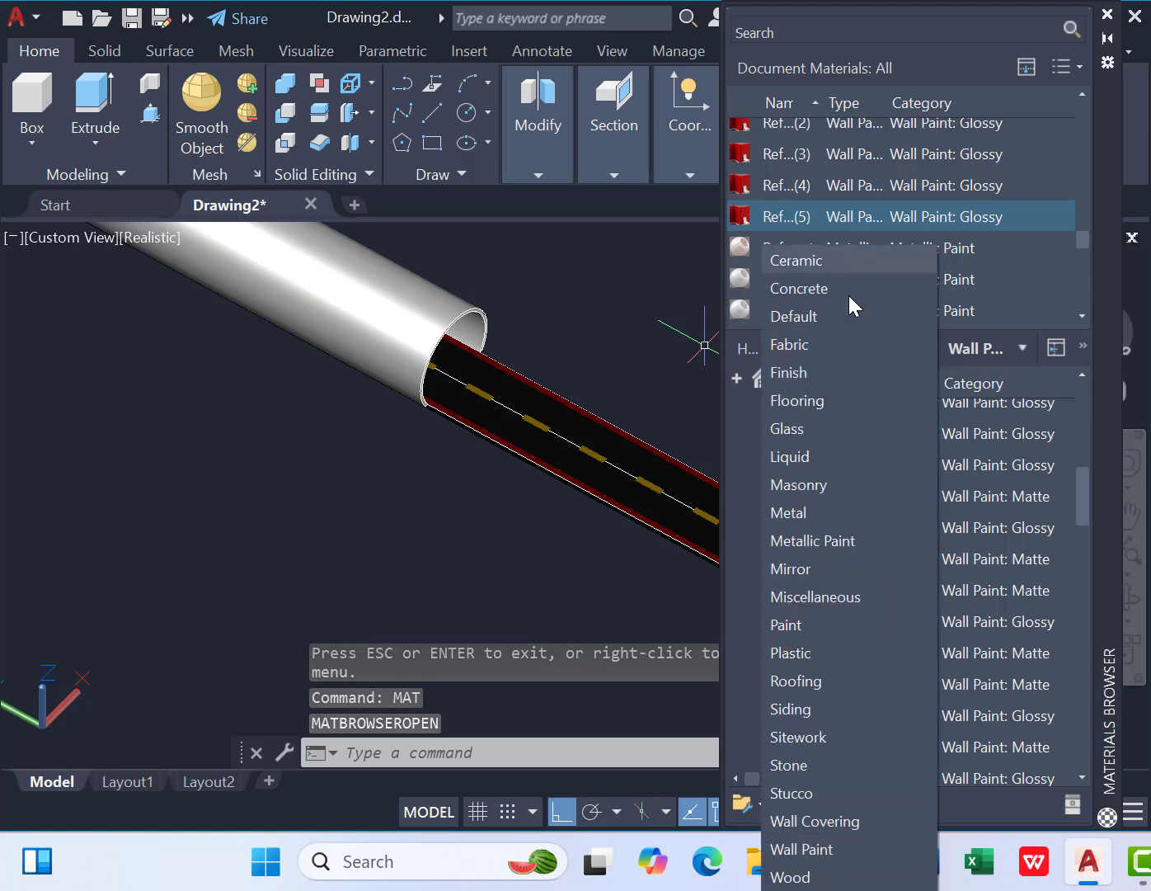
pyautogui.click(849, 290)
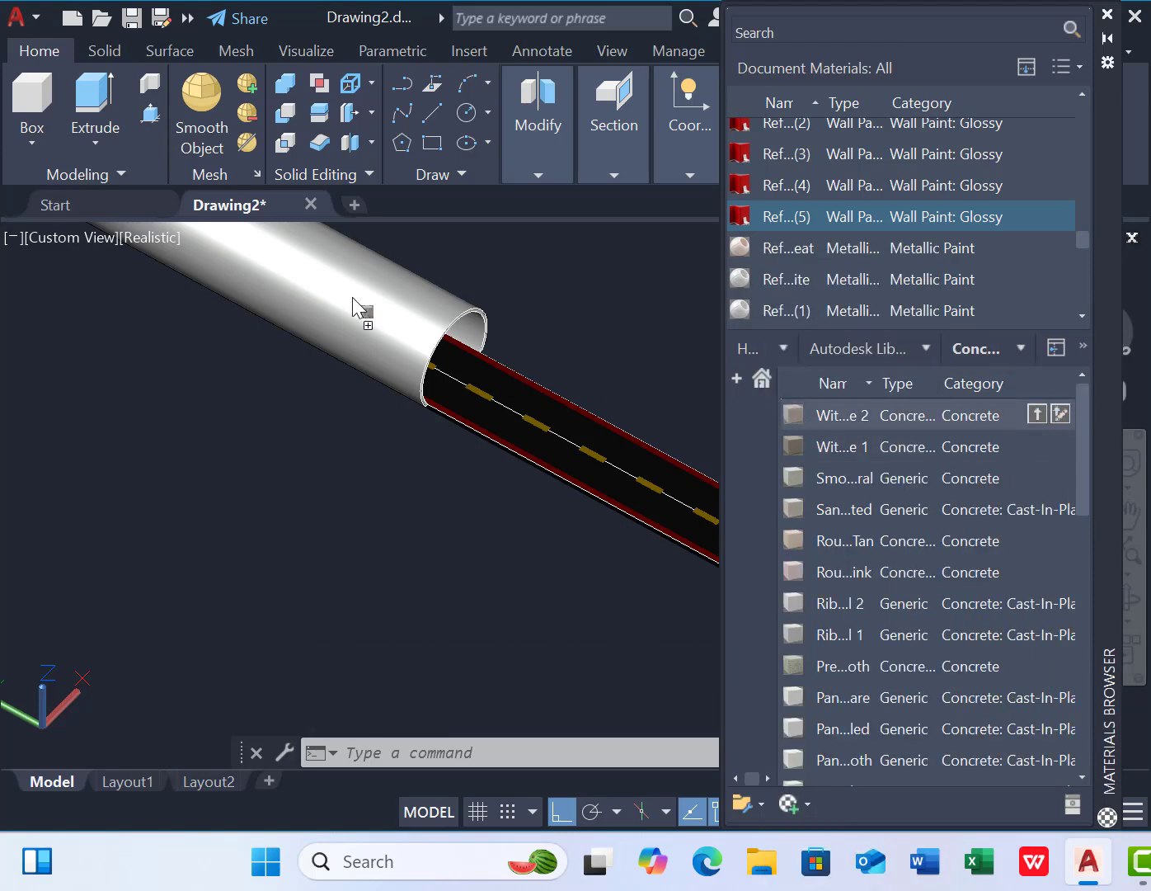
pyautogui.moveTo(353, 297); pyautogui.dragTo(352, 297)
pyautogui.scroll(-4, 401, 393)
pyautogui.scroll(3, 400, 394)
pyautogui.click(446, 406)
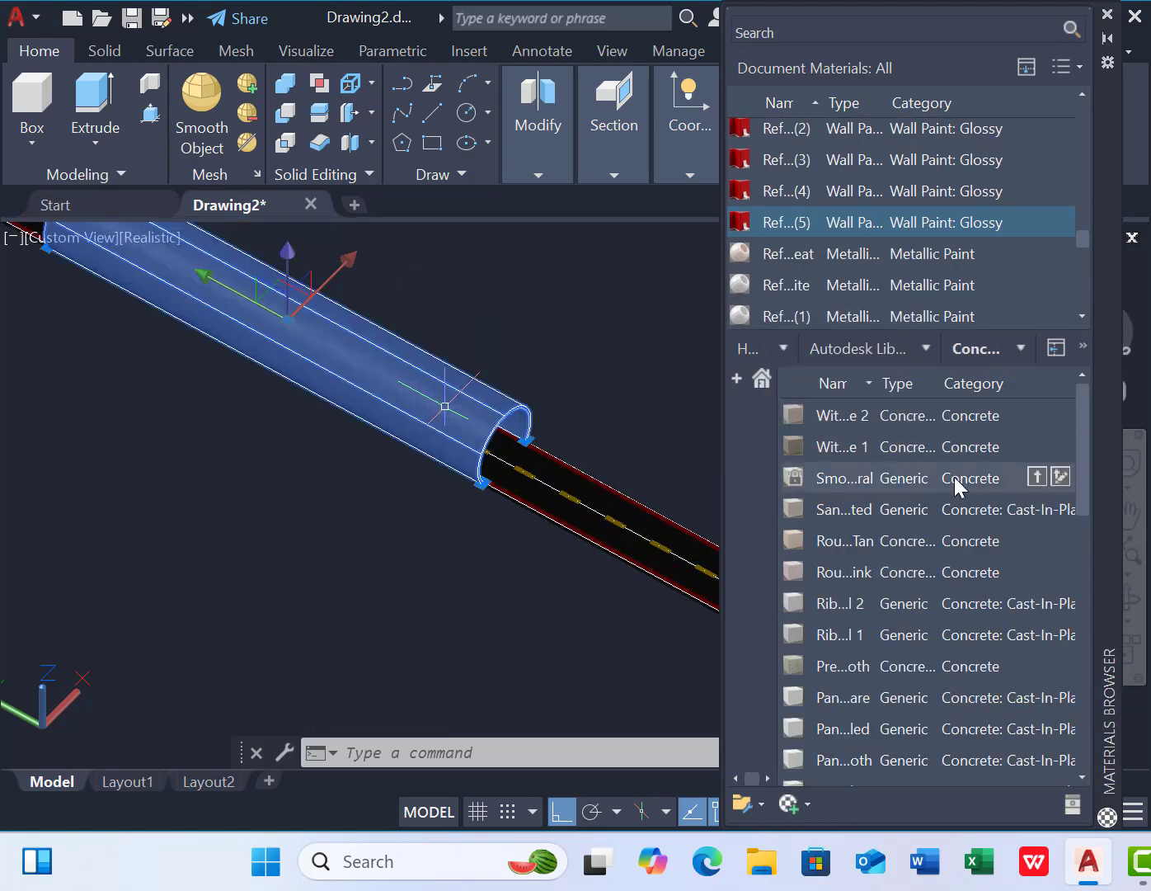
pyautogui.click(1038, 478)
pyautogui.press('Escape')
pyautogui.scroll(-3, 477, 544)
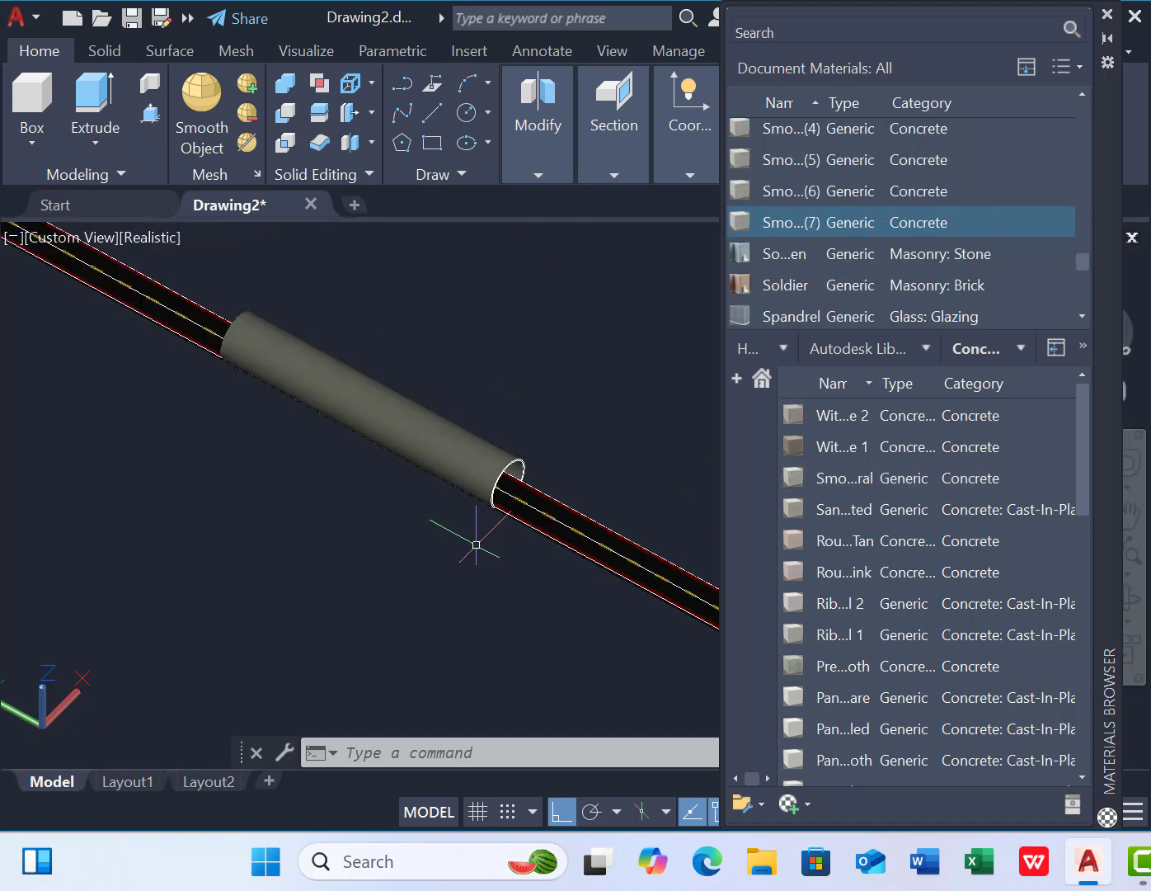
pyautogui.click(1108, 16)
# - Delete the extra marking box that extends past the road slab's back end and orbit to view the whole model
pyautogui.scroll(3, 738, 608)
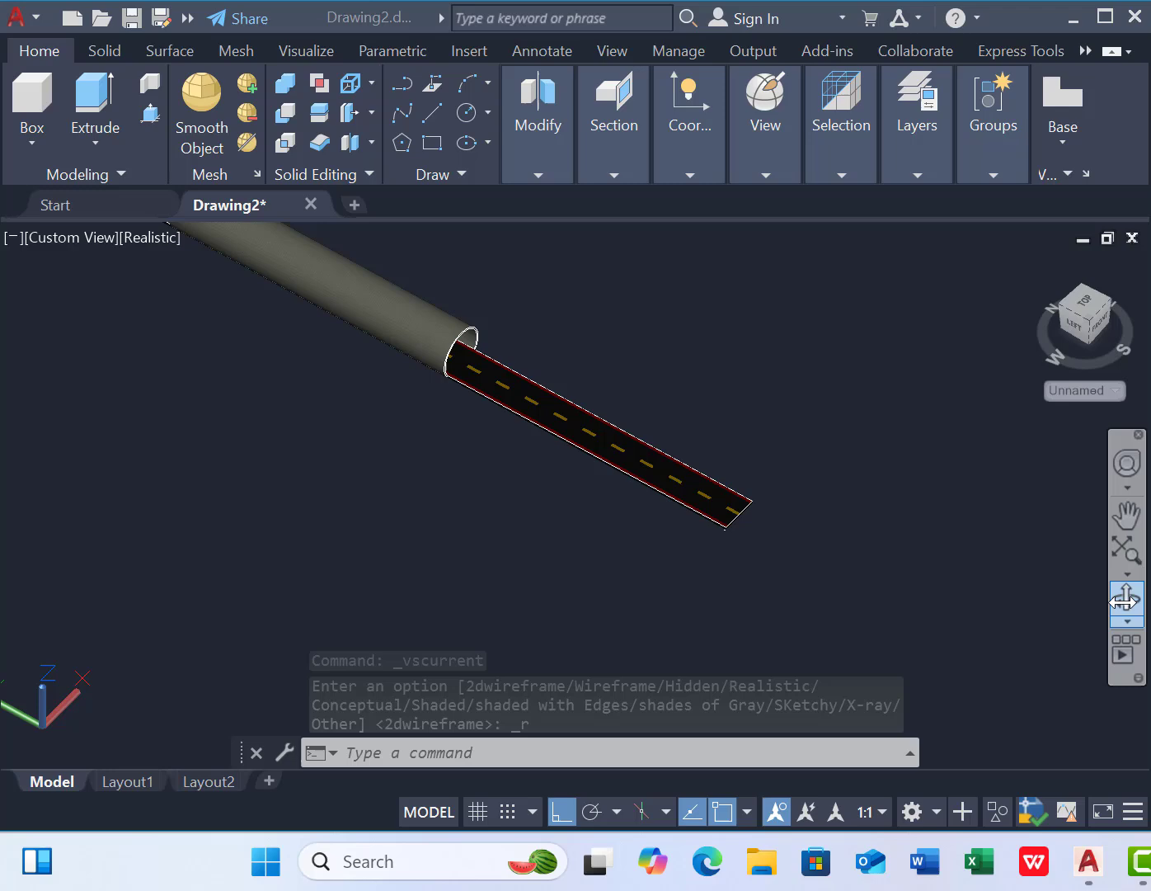
pyautogui.click(727, 505)
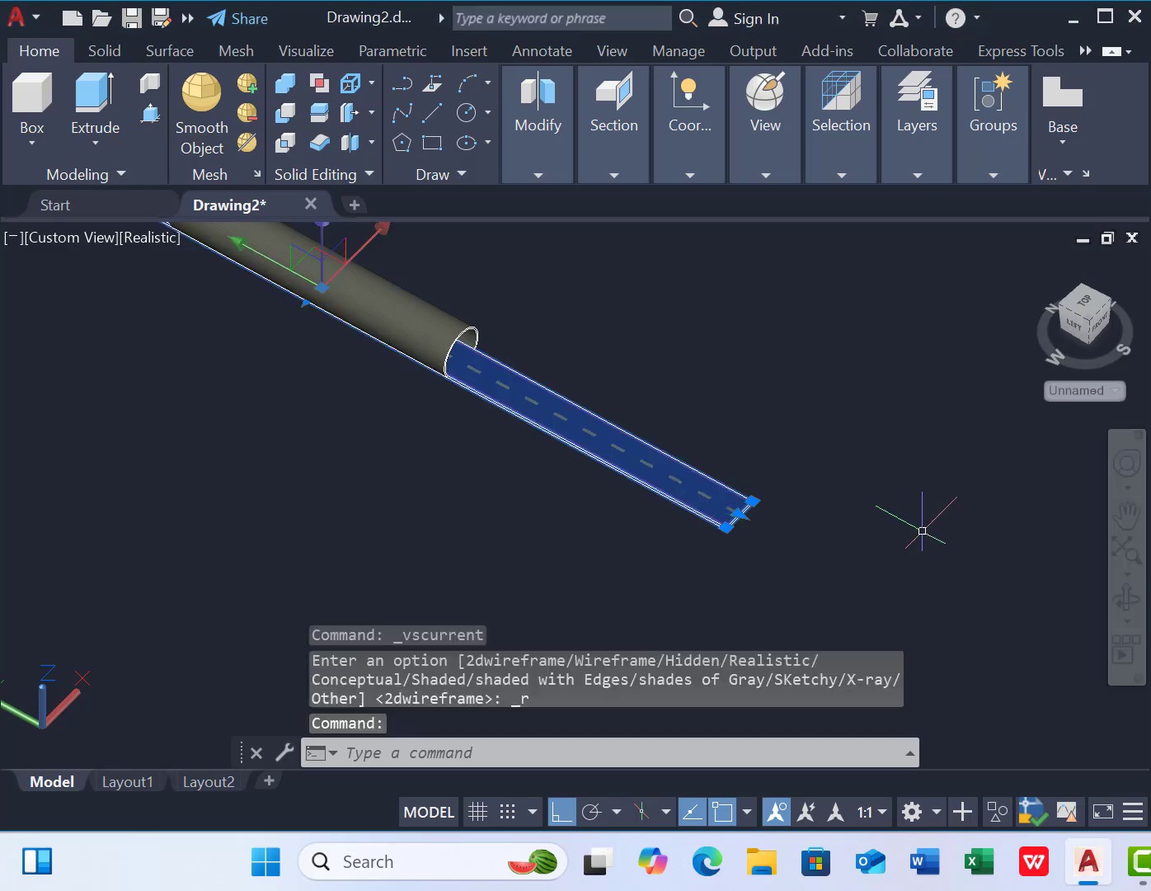
pyautogui.scroll(-4, 847, 522)
pyautogui.press('Escape')
pyautogui.scroll(8, 510, 353)
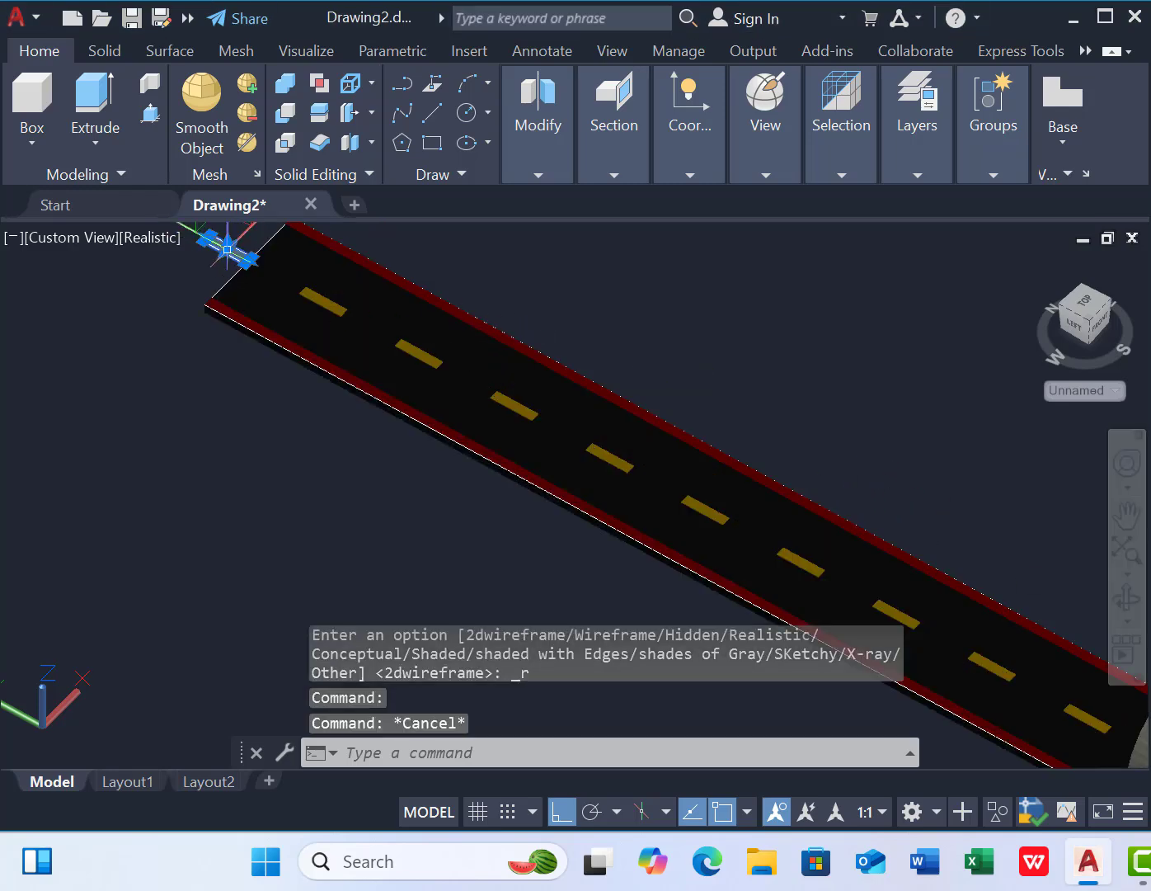
pyautogui.press('Delete')
pyautogui.scroll(-6, 520, 337)
pyautogui.click(1127, 596)
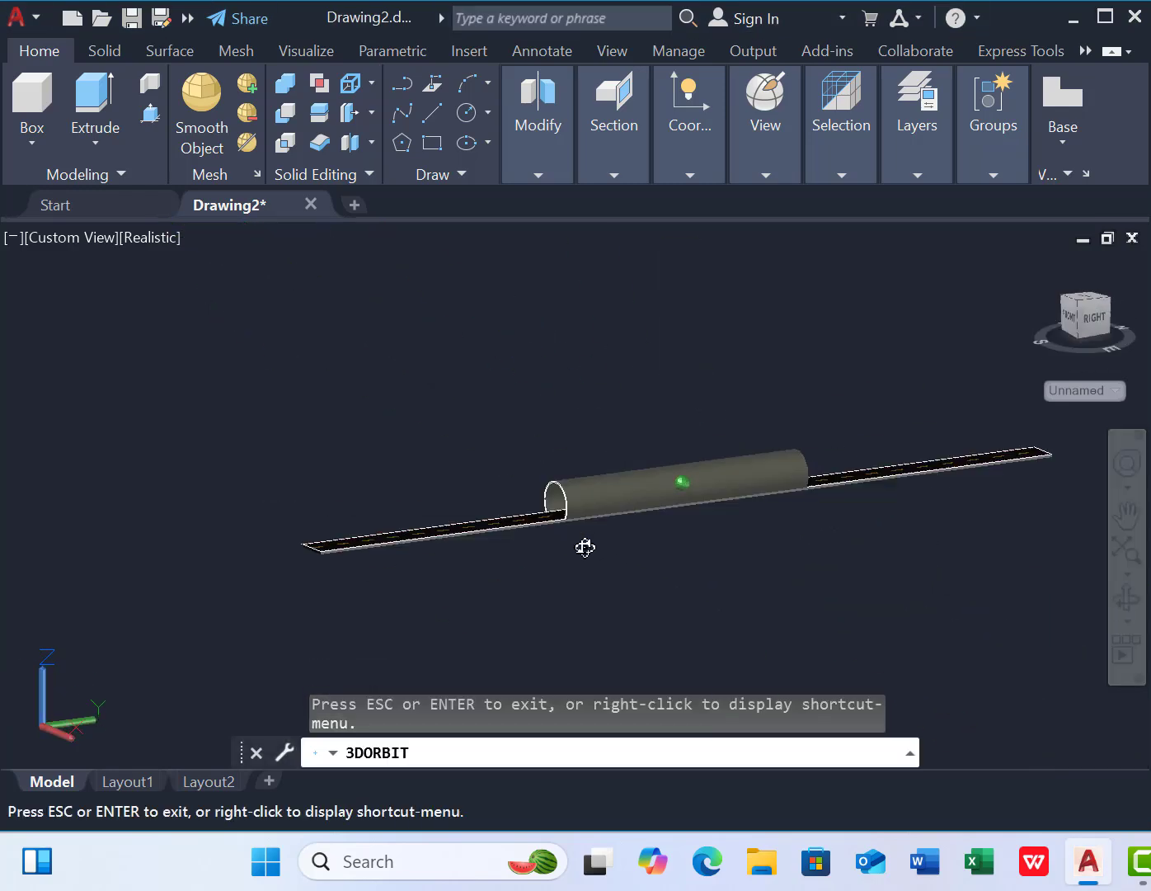